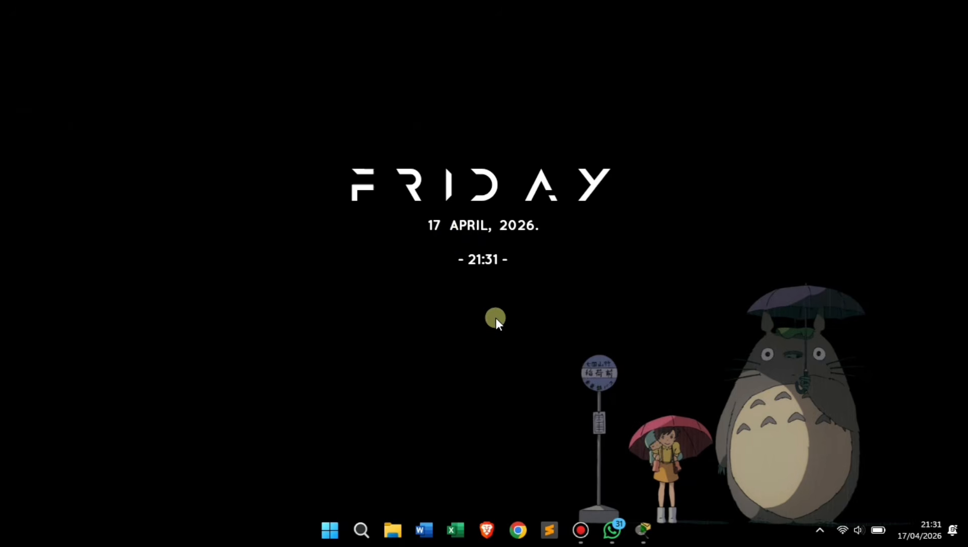
# Step: Switch to Cisco Packet Tracer and examine the whole pemadatan.pkt topology, from the router and switches to the end devices
pyautogui.click(657, 522)
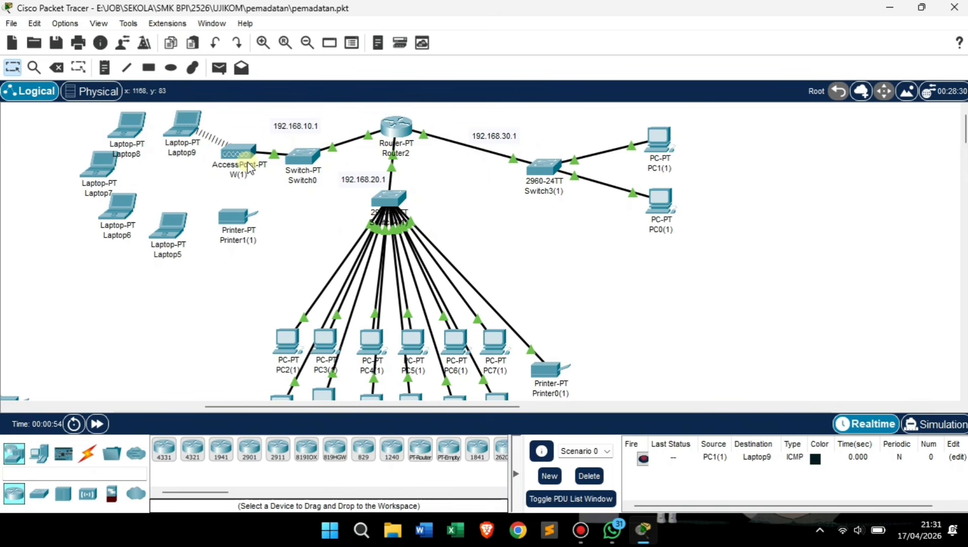
pyautogui.moveTo(248, 167)
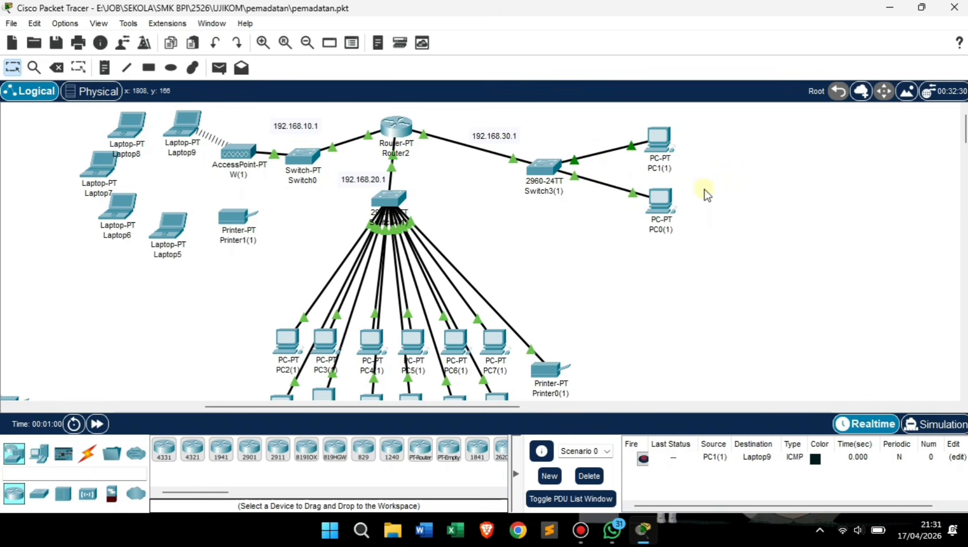
pyautogui.scroll(-1, 395, 321)
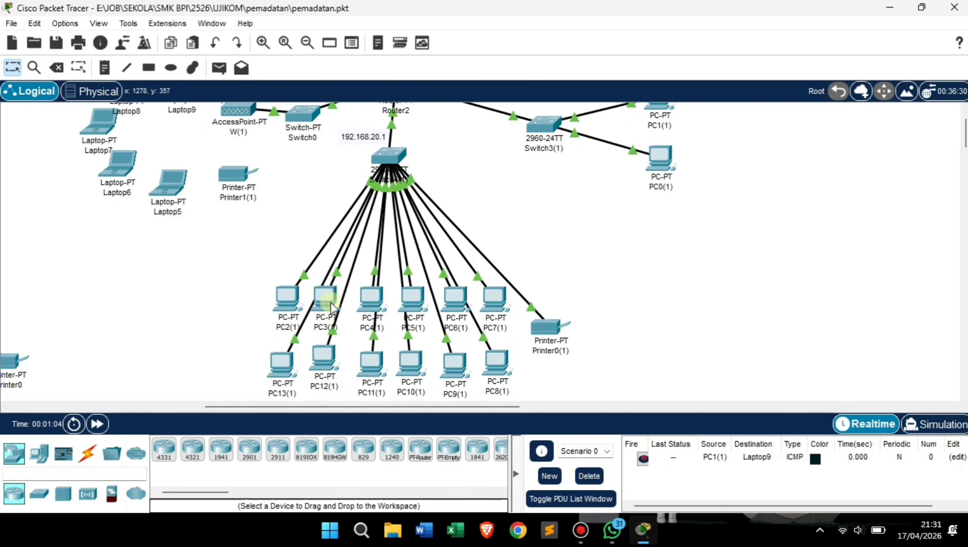
pyautogui.scroll(1, 347, 294)
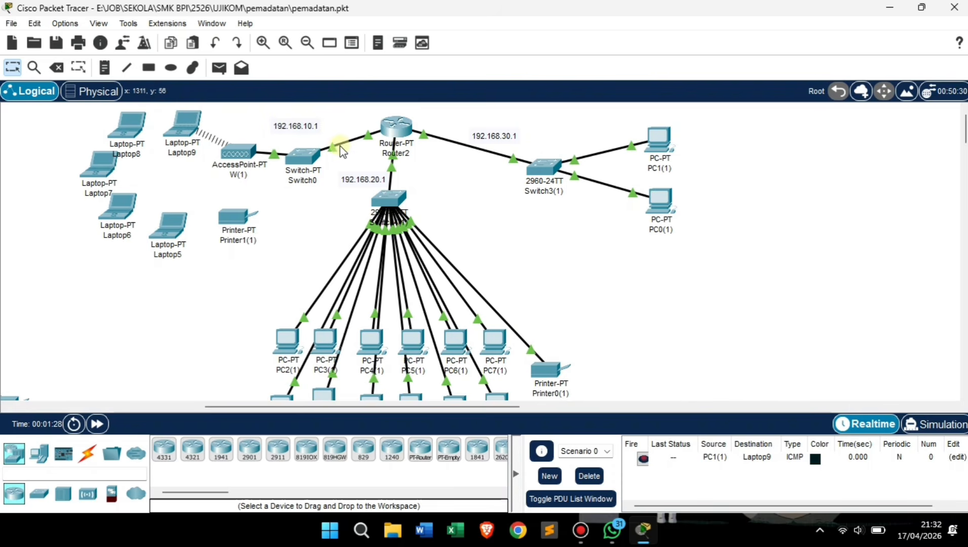
# Step: Start a new blank network without saving the changes to the open file
pyautogui.click(11, 23)
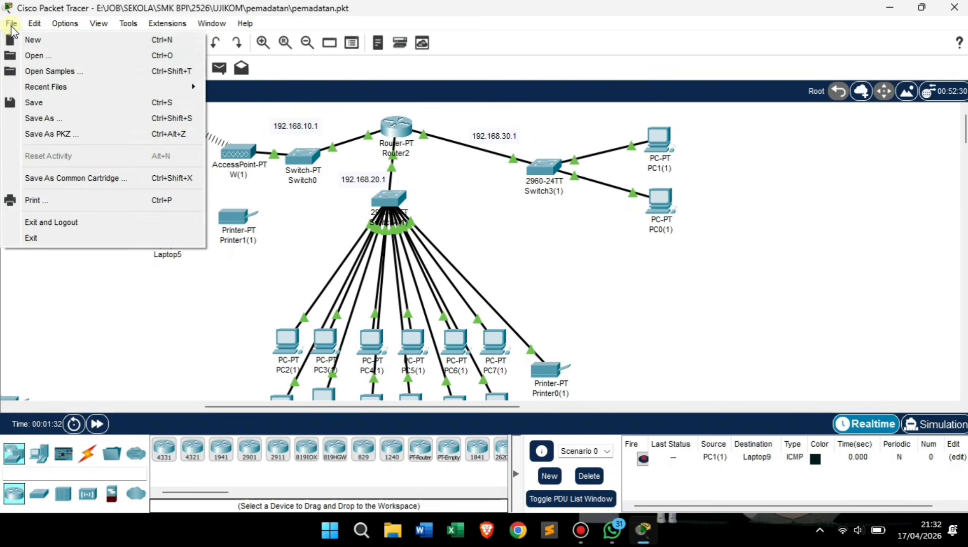
pyautogui.click(39, 39)
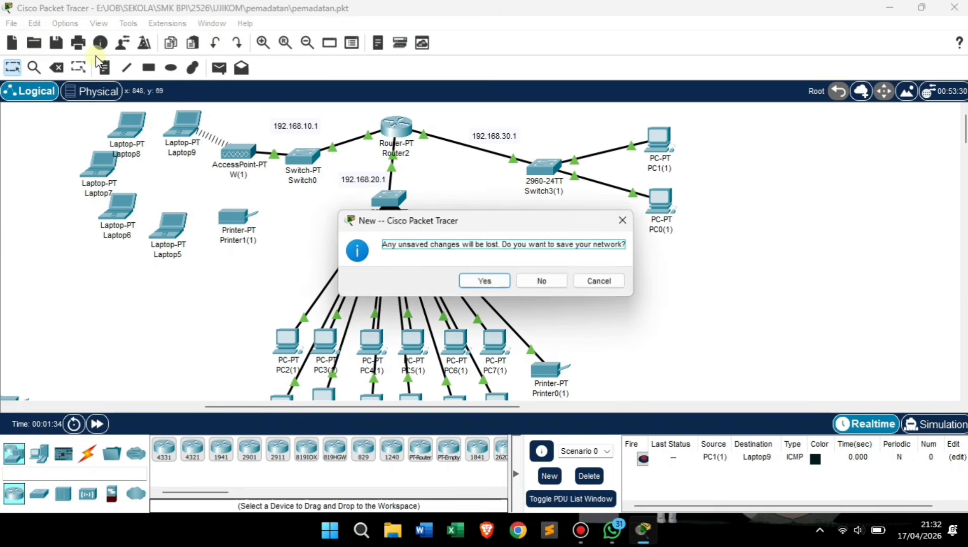
pyautogui.click(549, 281)
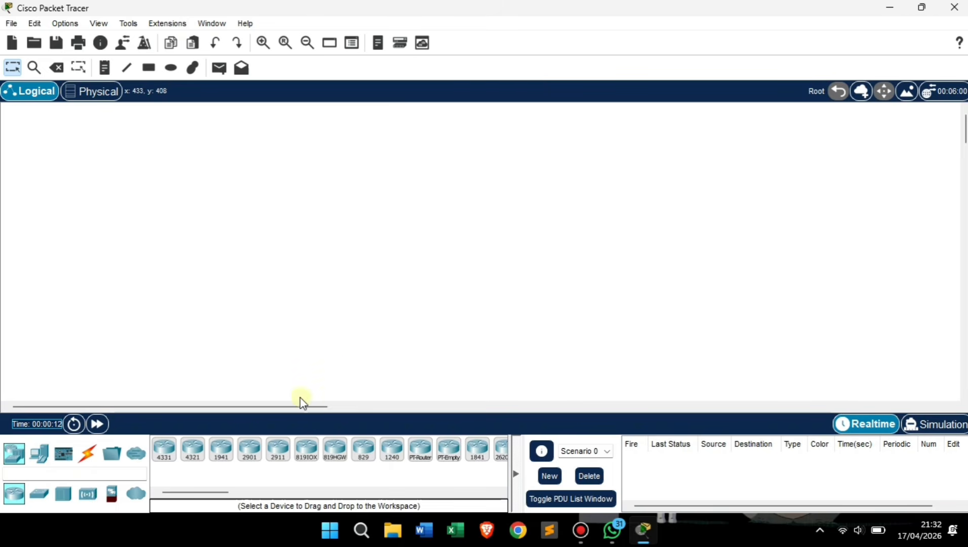
# Step: Place a PT-Router in the upper middle of the logical workspace
pyautogui.click(14, 455)
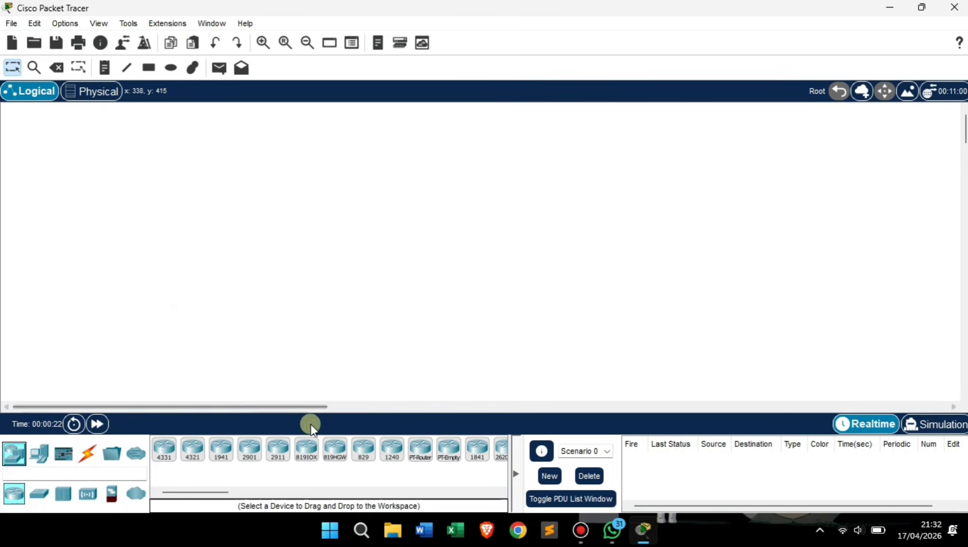
pyautogui.click(424, 452)
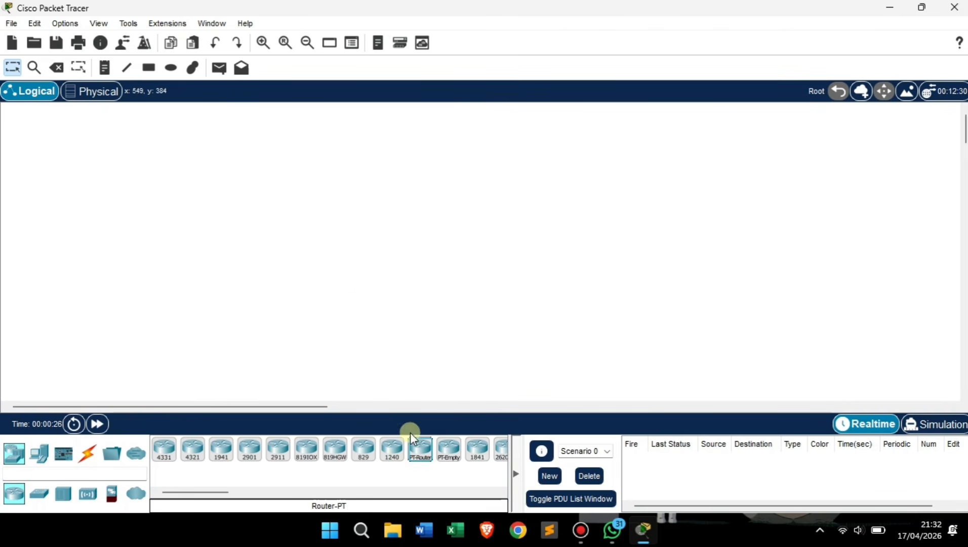
pyautogui.click(333, 161)
pyautogui.moveTo(343, 161); pyautogui.dragTo(368, 141)
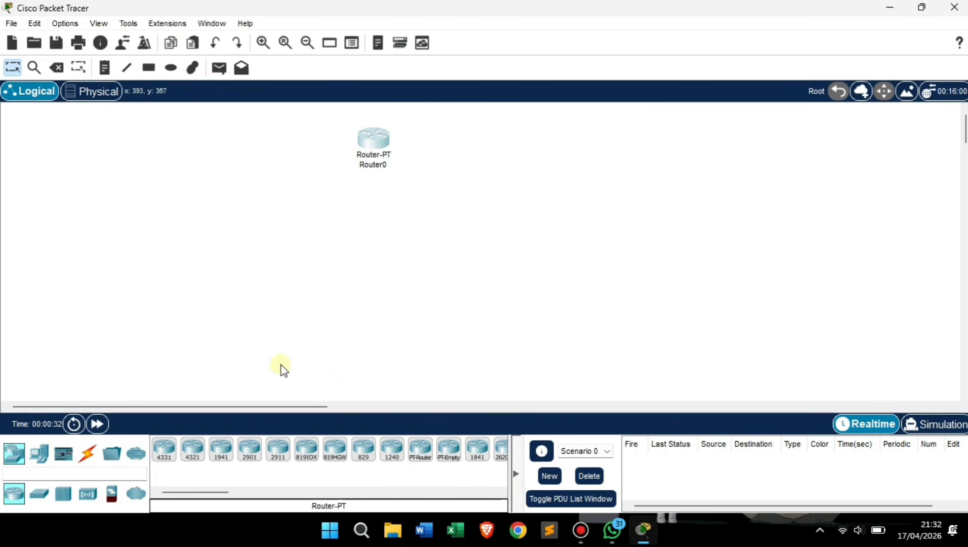
# Step: Place a 2950-24 switch directly below the router and one PT-Switch on each side of the router
pyautogui.click(40, 496)
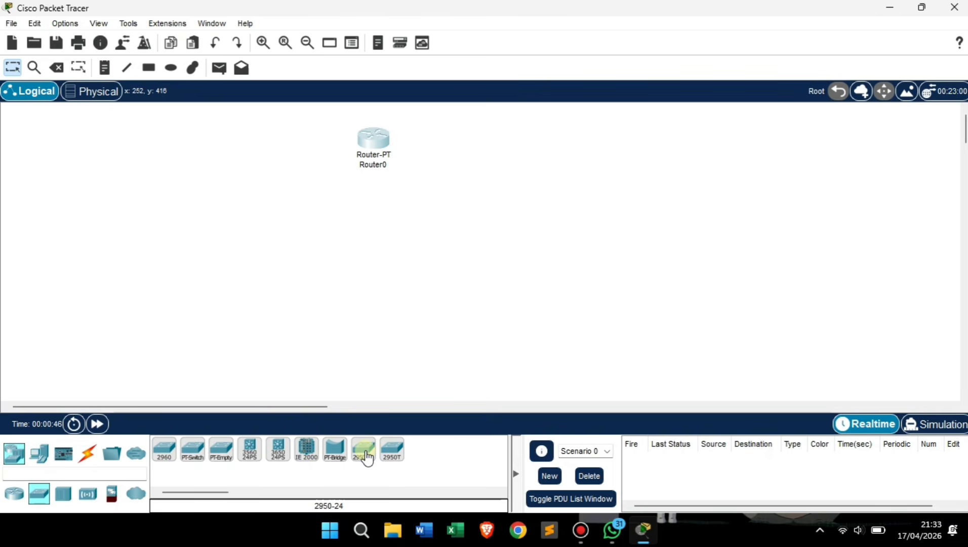
pyautogui.moveTo(367, 458); pyautogui.dragTo(371, 250)
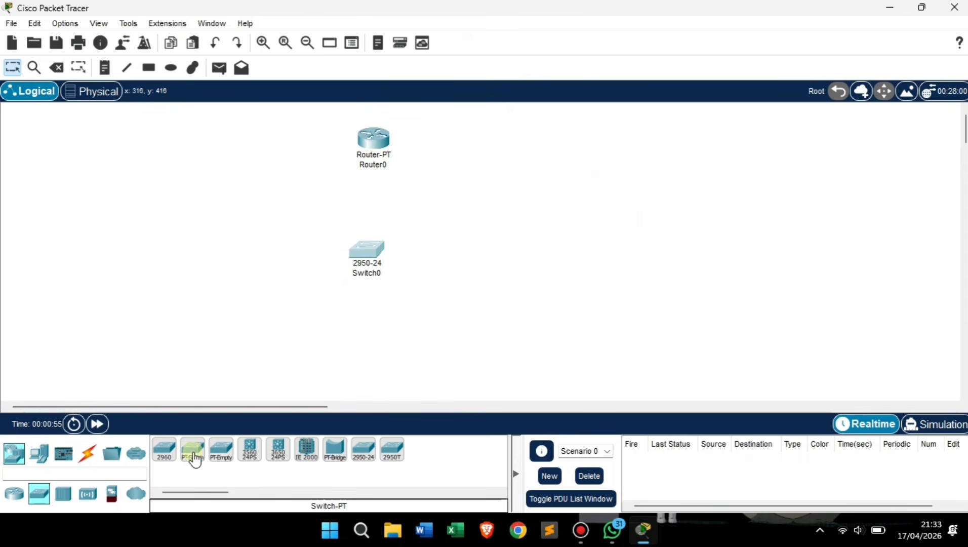
pyautogui.moveTo(194, 454); pyautogui.dragTo(249, 202)
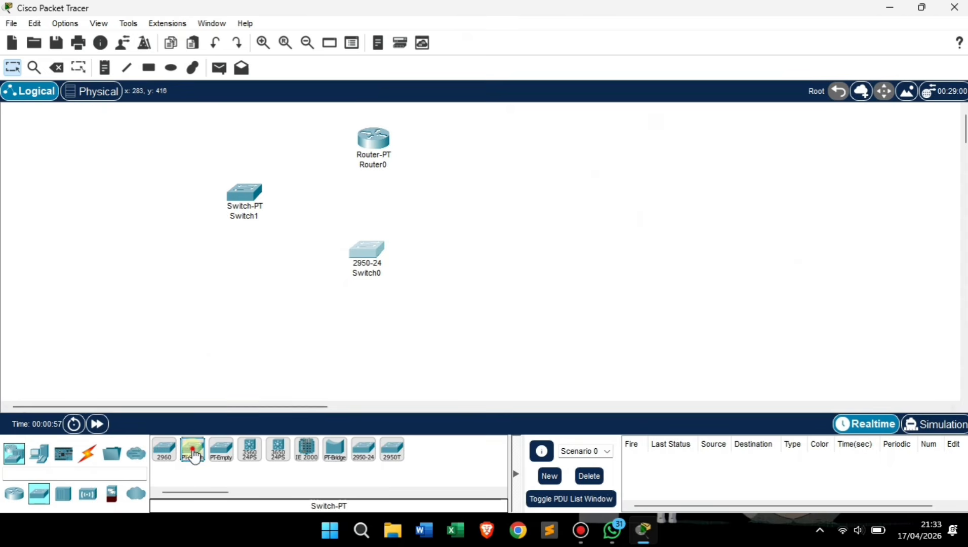
pyautogui.moveTo(193, 451); pyautogui.dragTo(501, 184)
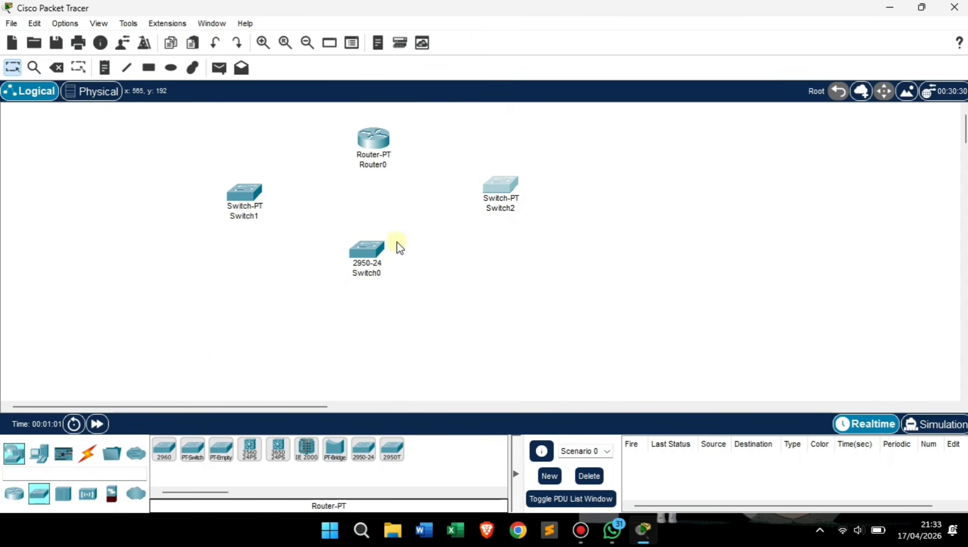
pyautogui.moveTo(379, 252); pyautogui.dragTo(385, 239)
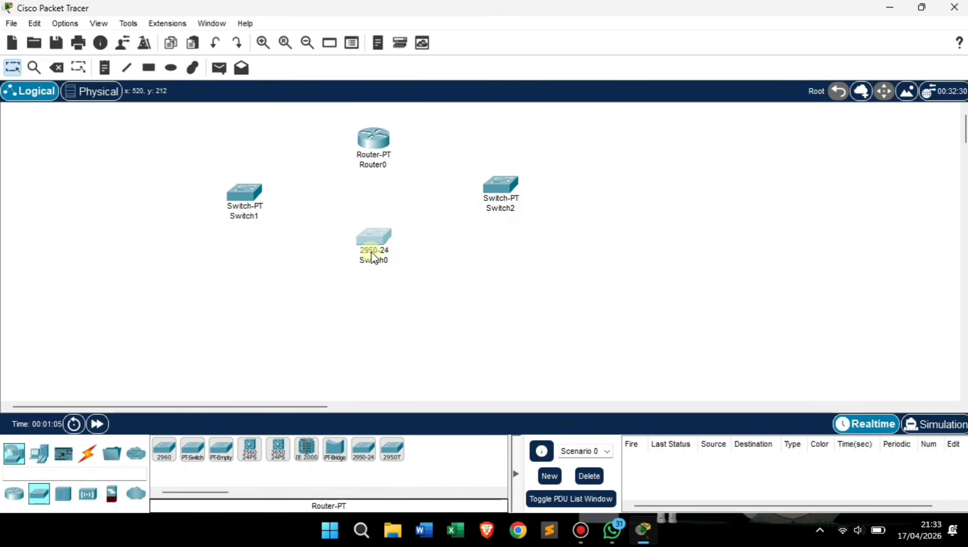
# Step: Inspect the physical ports of the left PT-Switch and of the 2950-24 switch
pyautogui.click(247, 191)
pyautogui.click(244, 195)
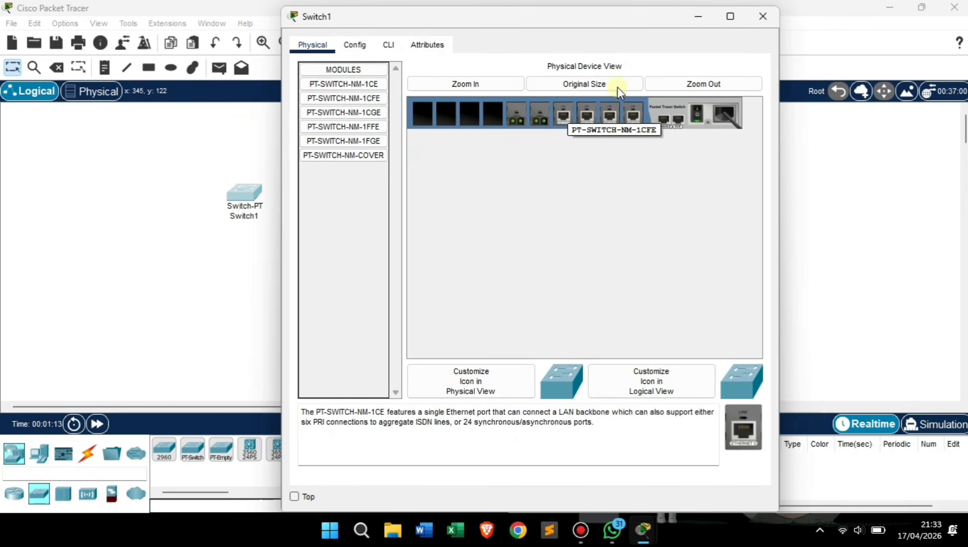
pyautogui.click(763, 16)
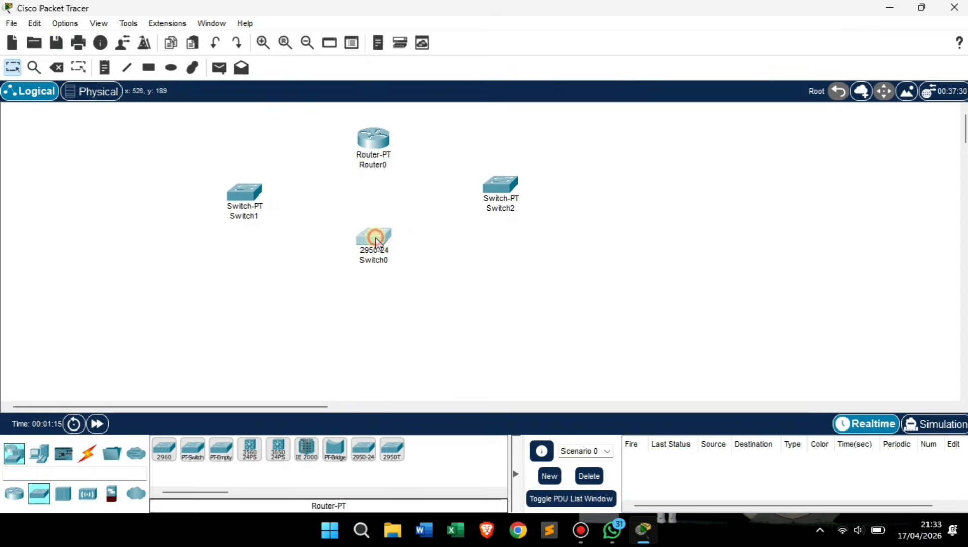
pyautogui.click(375, 239)
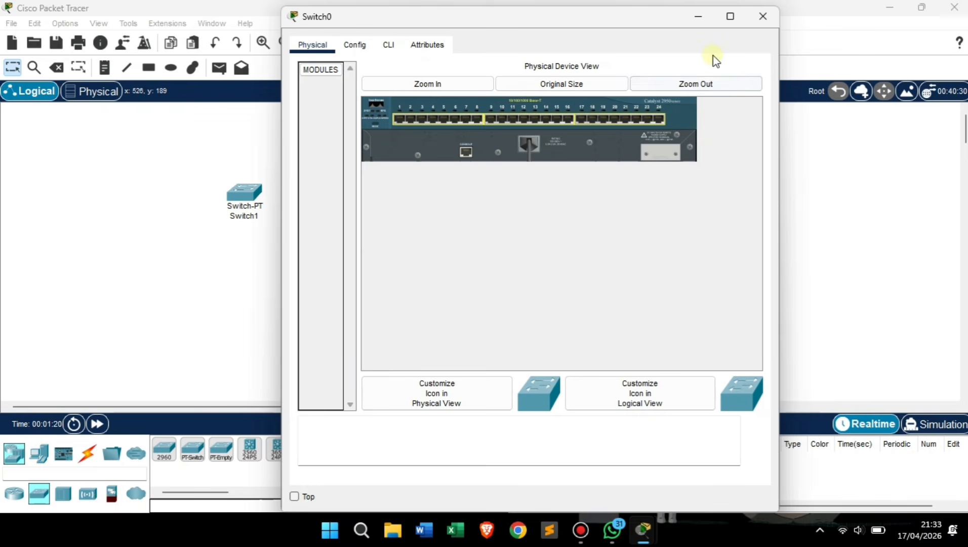
pyautogui.click(762, 16)
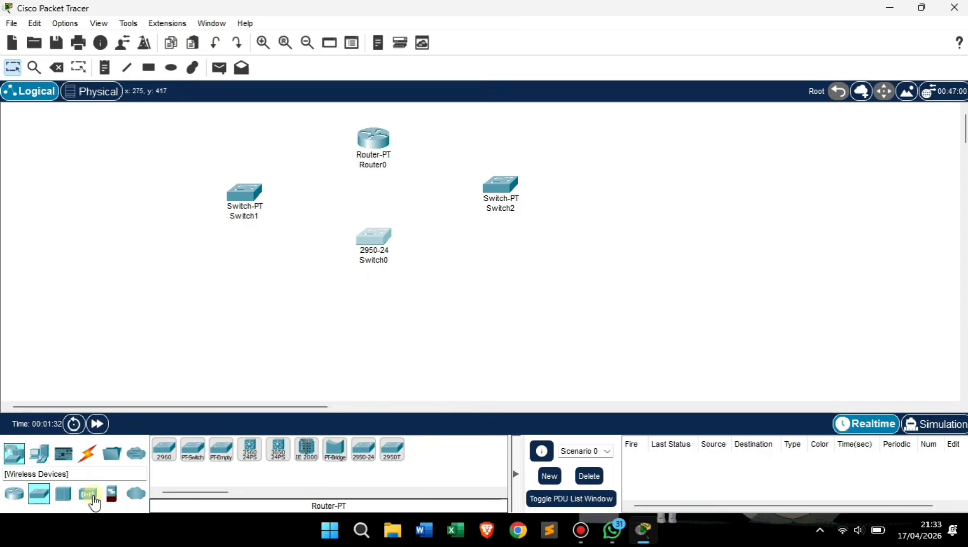
# Step: Add an AP-PT access point just to the left of the left PT-Switch
pyautogui.click(91, 495)
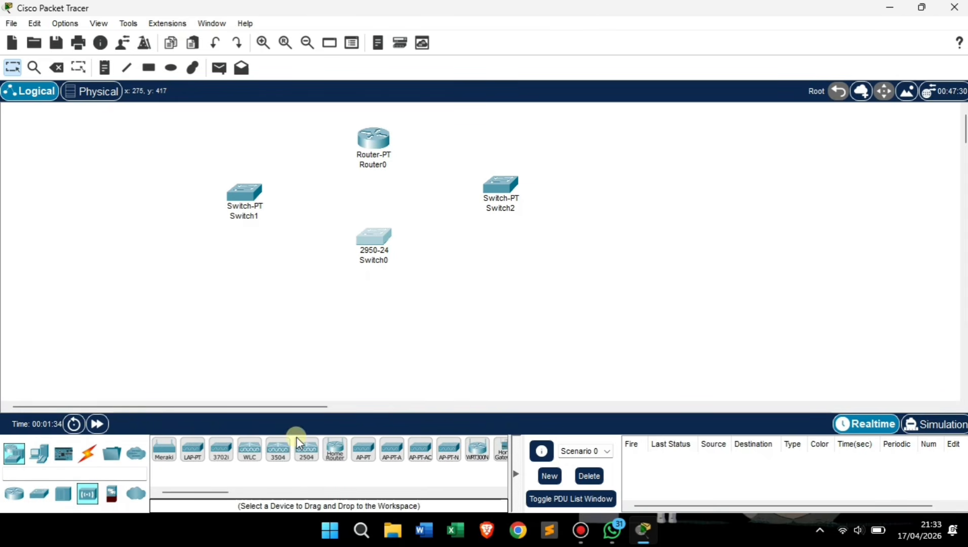
pyautogui.click(366, 453)
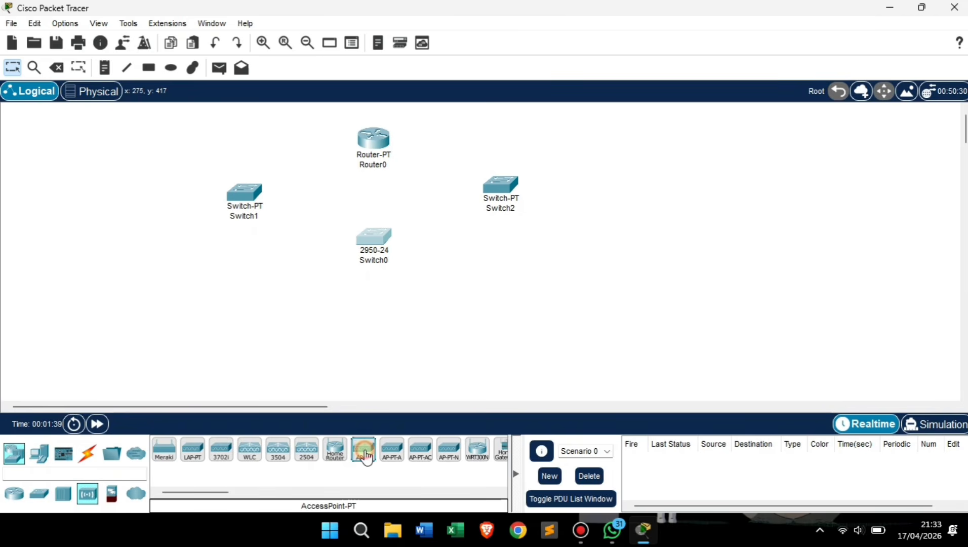
pyautogui.click(143, 240)
pyautogui.moveTo(162, 232); pyautogui.dragTo(189, 210)
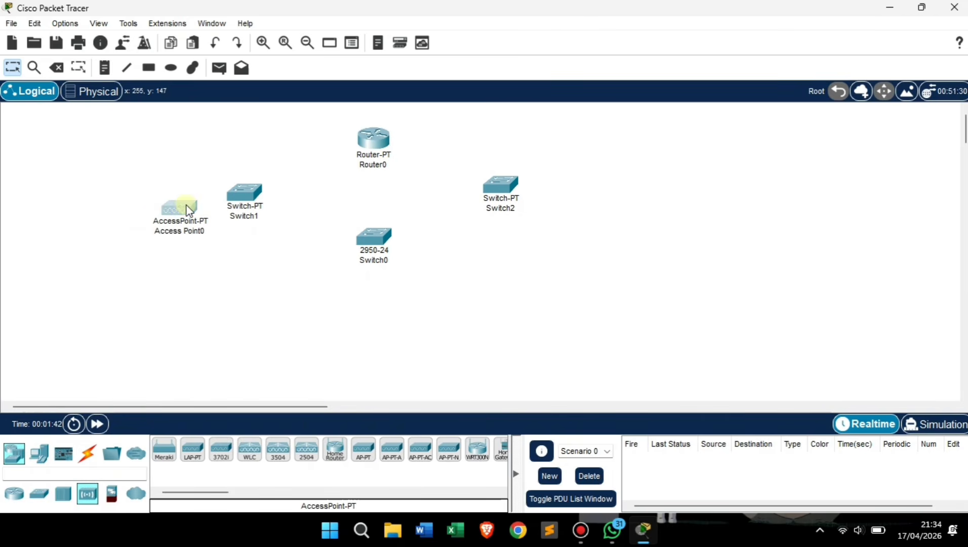
# Step: Rearrange the router and the three switches into a tighter layout, with the 2950-24 closer below the router
pyautogui.moveTo(244, 194); pyautogui.dragTo(258, 185)
pyautogui.moveTo(374, 232); pyautogui.dragTo(364, 215)
pyautogui.moveTo(356, 145); pyautogui.dragTo(364, 144)
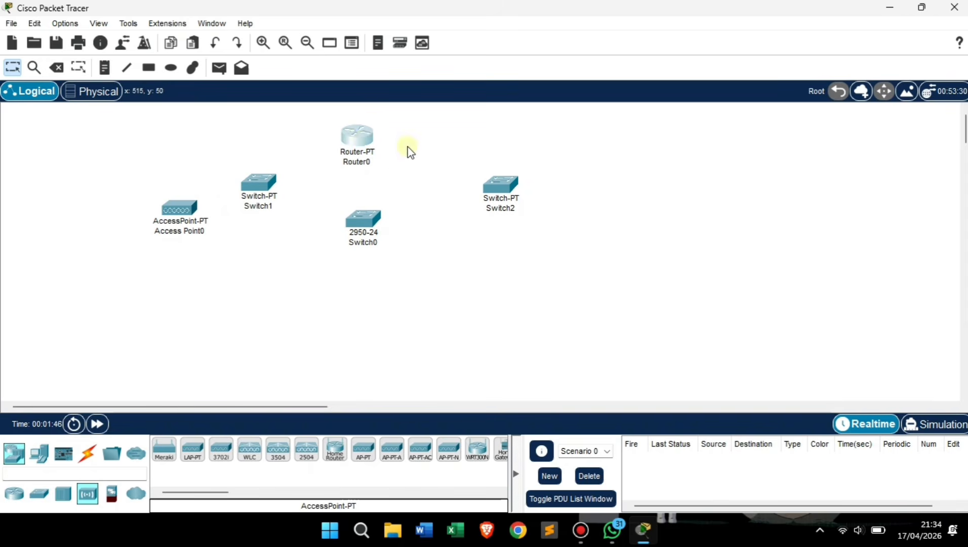
pyautogui.moveTo(493, 190); pyautogui.dragTo(490, 191)
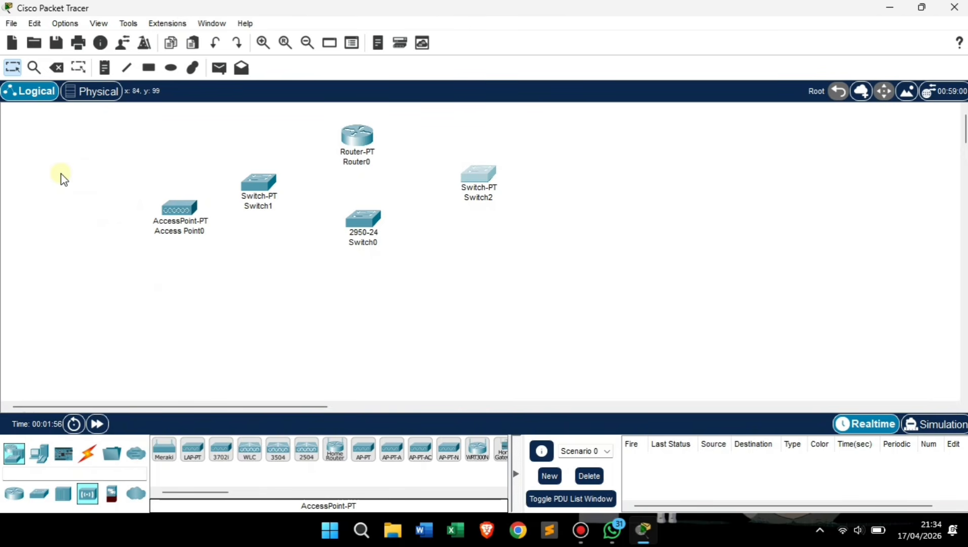
# Step: Place five laptops in an arc to the left of and below the access point
pyautogui.click(41, 454)
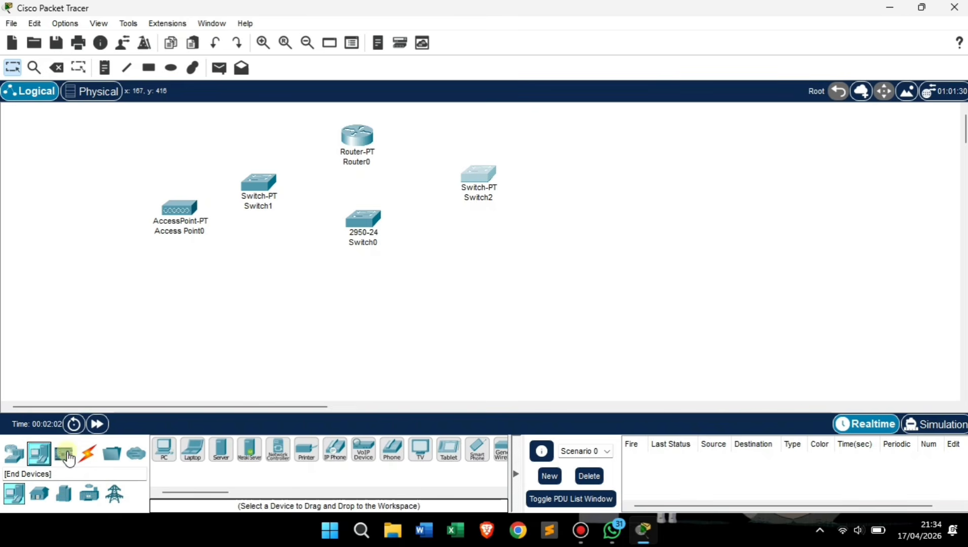
pyautogui.click(191, 455)
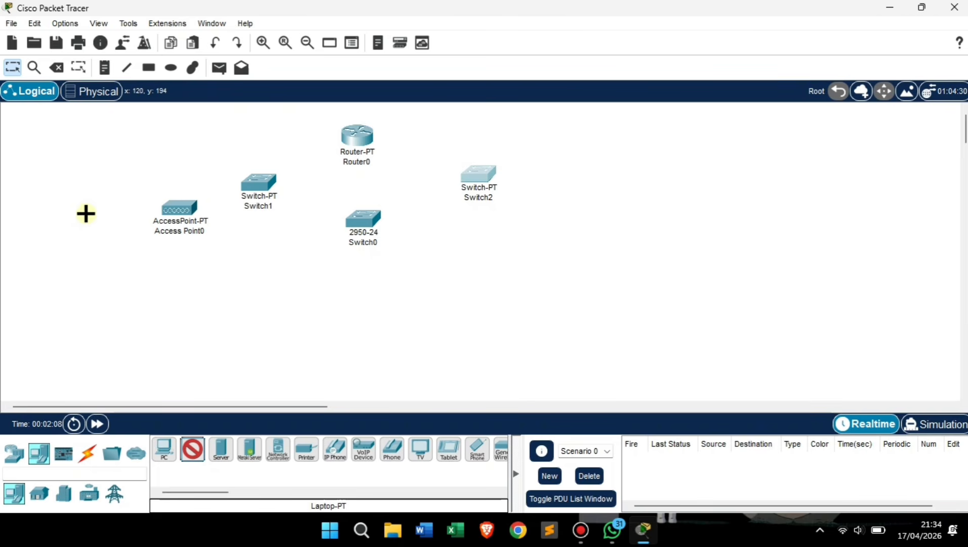
pyautogui.click(102, 155)
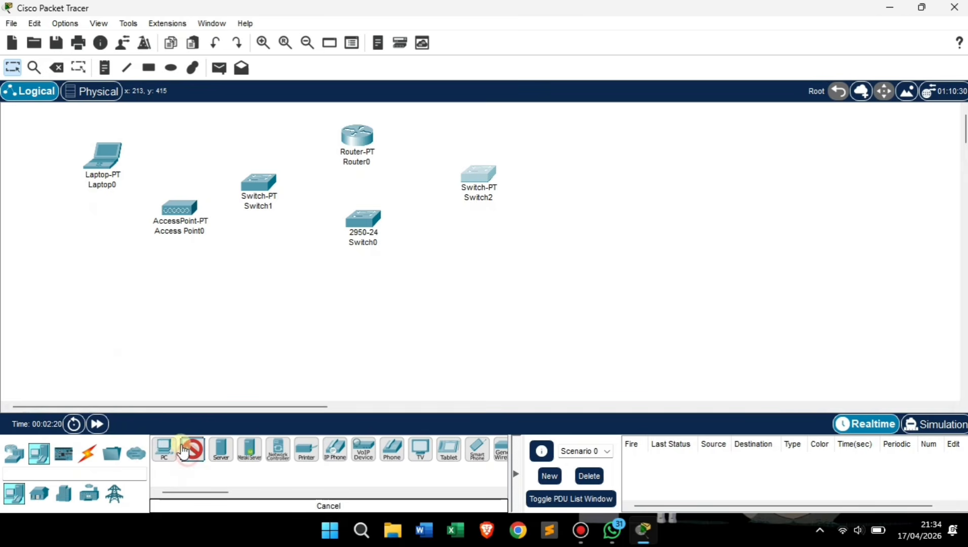
pyautogui.click(73, 218)
pyautogui.click(79, 286)
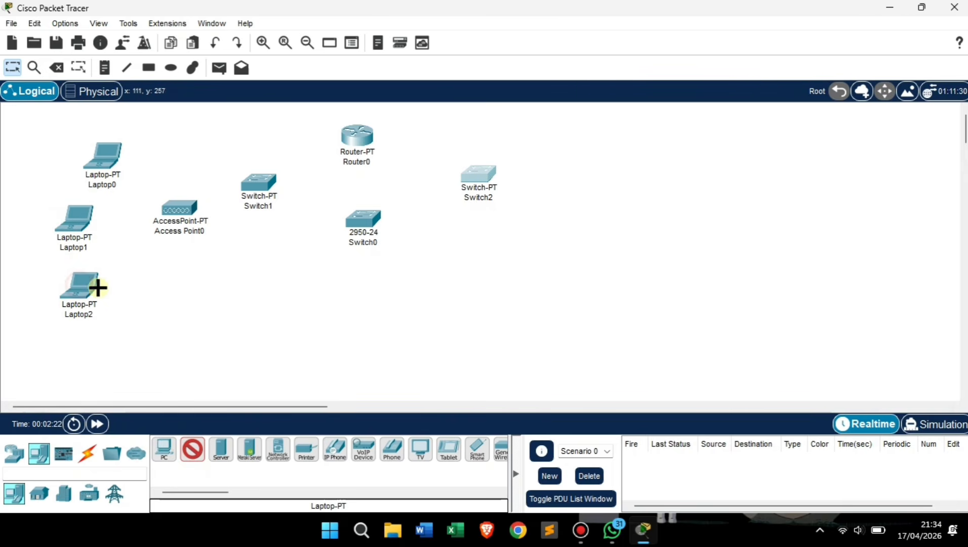
pyautogui.click(124, 304)
pyautogui.click(178, 289)
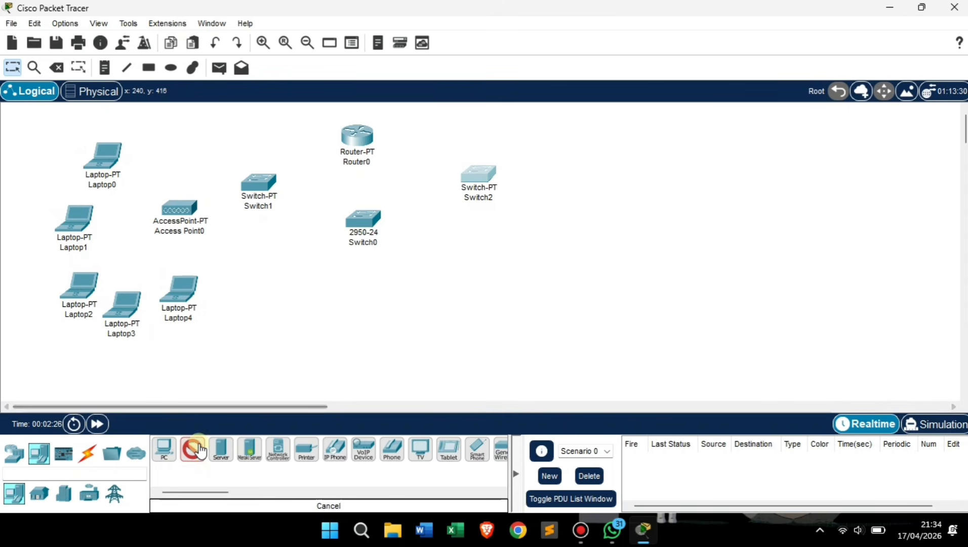
# Step: Place a row of six PCs below the 2950-24 switch
pyautogui.click(162, 448)
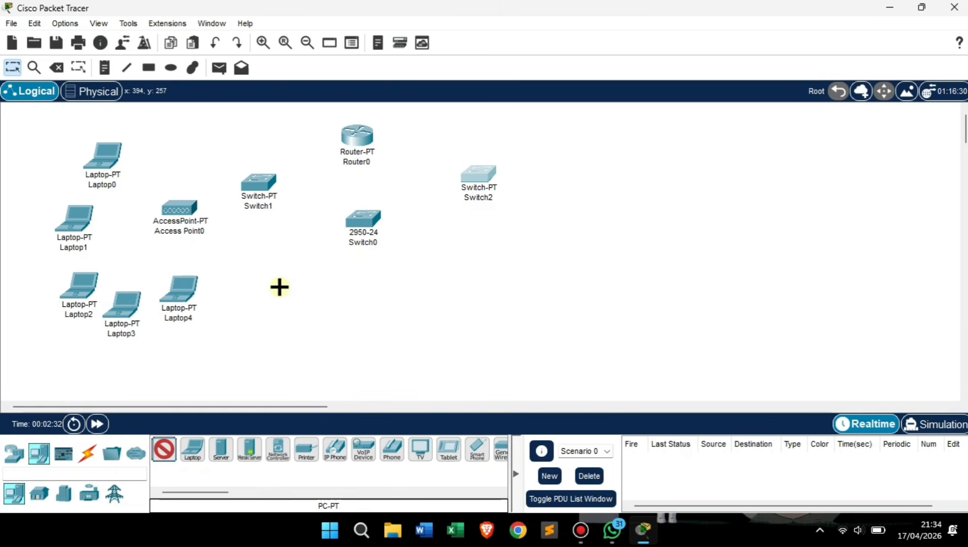
pyautogui.click(254, 293)
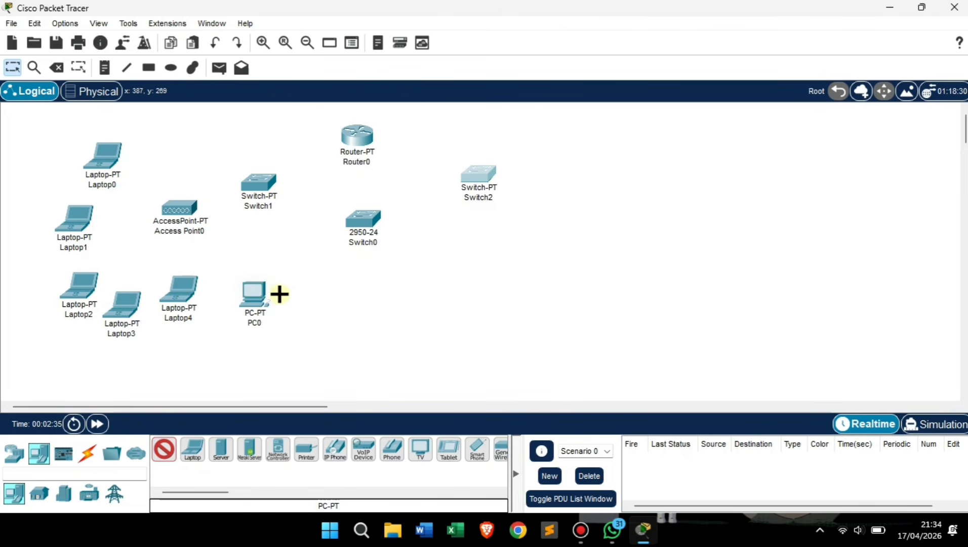
pyautogui.click(299, 294)
pyautogui.click(332, 294)
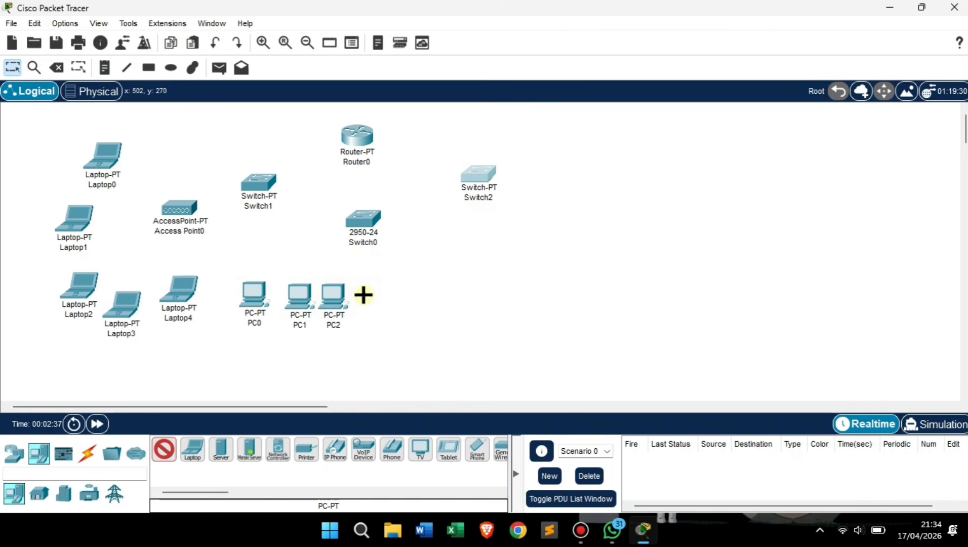
pyautogui.click(363, 294)
pyautogui.click(399, 296)
pyautogui.click(437, 295)
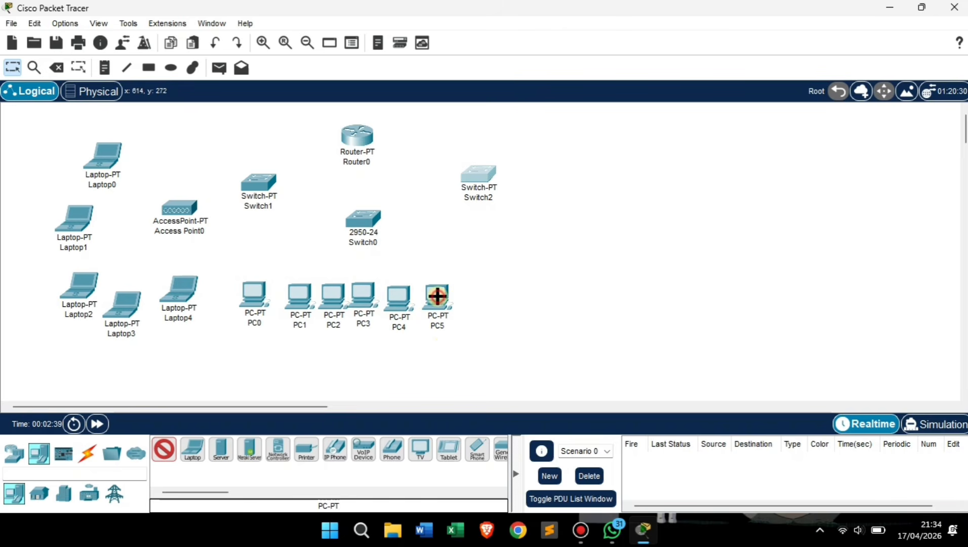
# Step: Add a second row of six PCs directly beneath the first row of PCs
pyautogui.click(441, 354)
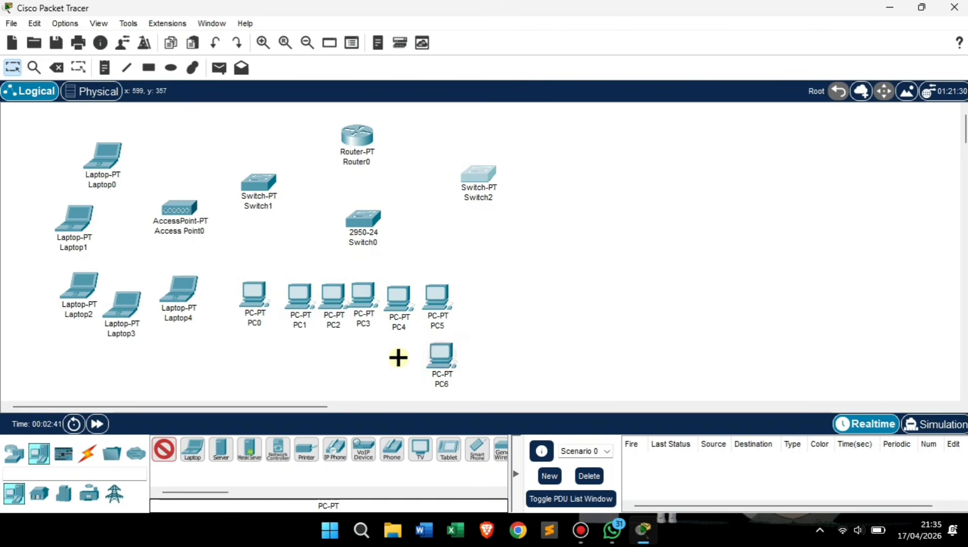
pyautogui.click(395, 357)
pyautogui.click(355, 355)
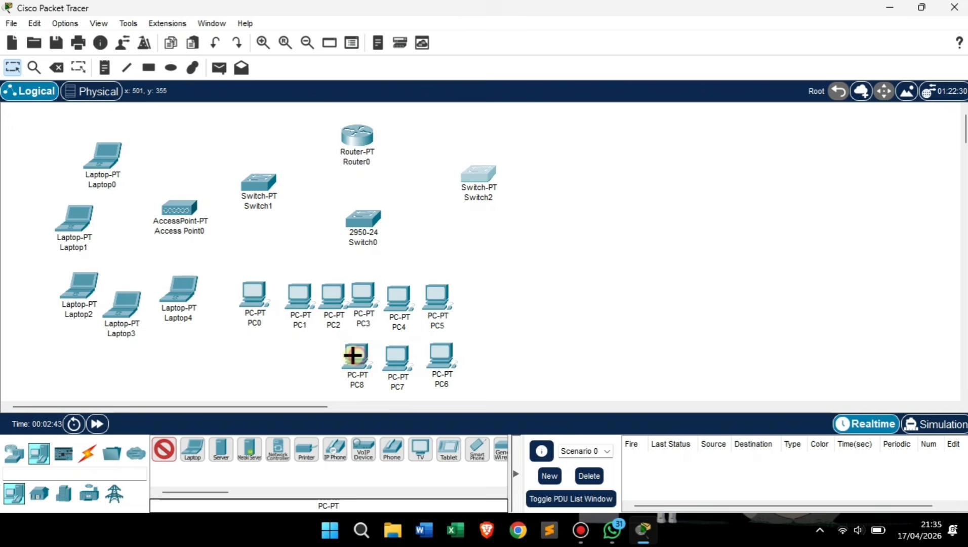
pyautogui.click(323, 358)
pyautogui.click(292, 358)
pyautogui.click(251, 354)
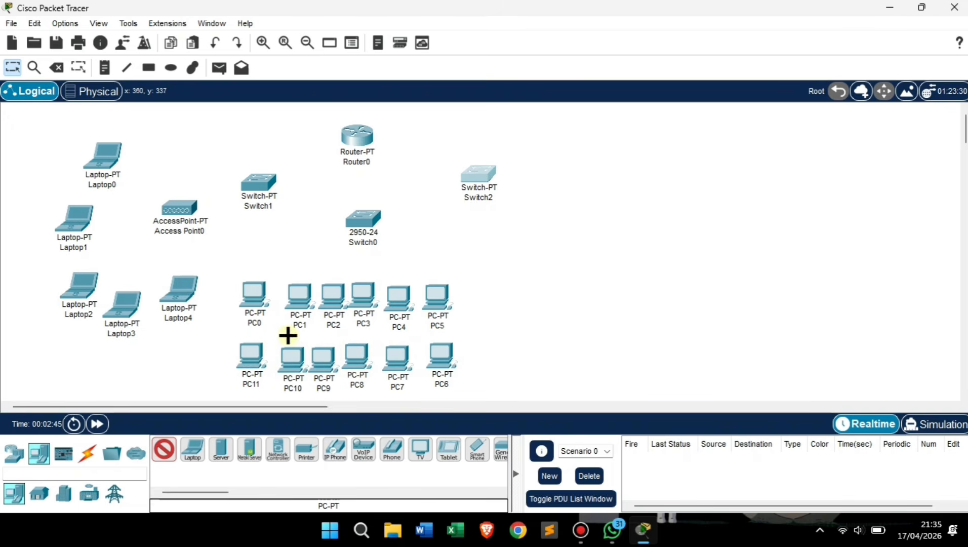
# Step: Place two more PCs, one above the other, to the right of Switch2
pyautogui.click(587, 147)
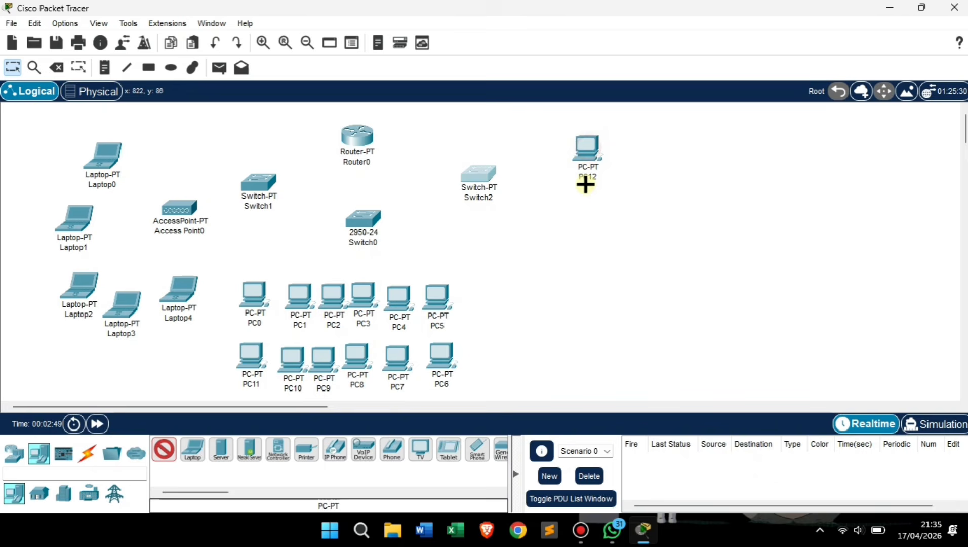
pyautogui.click(585, 221)
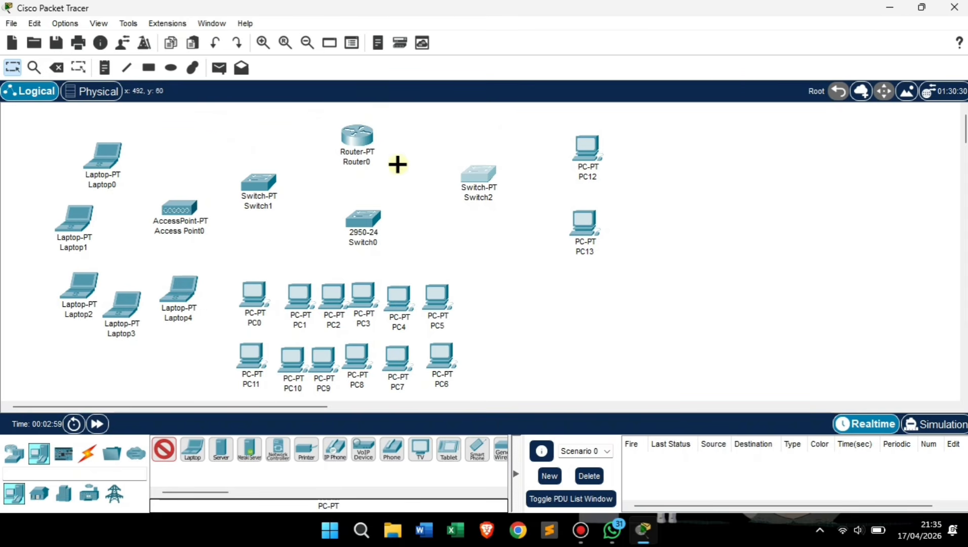
pyautogui.click(163, 449)
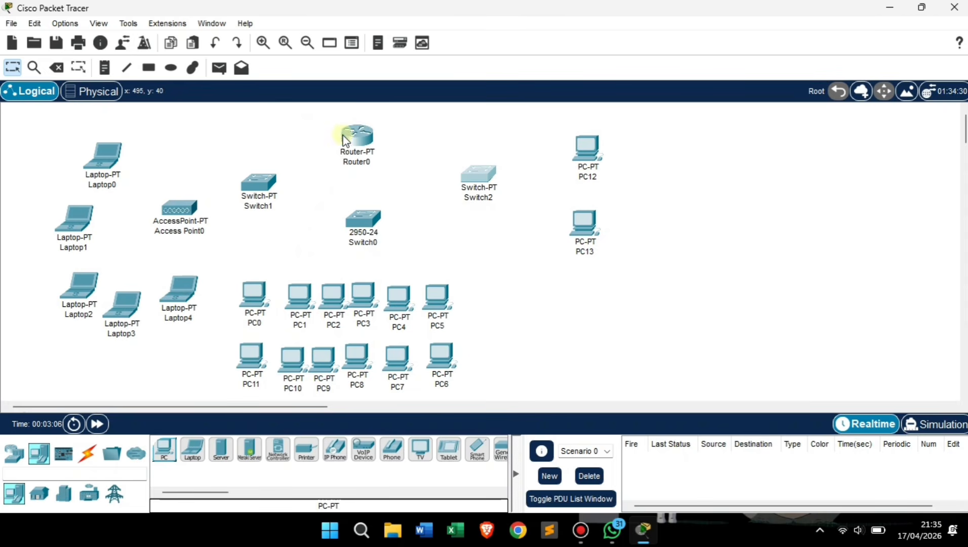
# Step: Connect Router0 FastEthernet0/0 to Switch1 FastEthernet0/1 with a copper straight-through cable
pyautogui.click(91, 456)
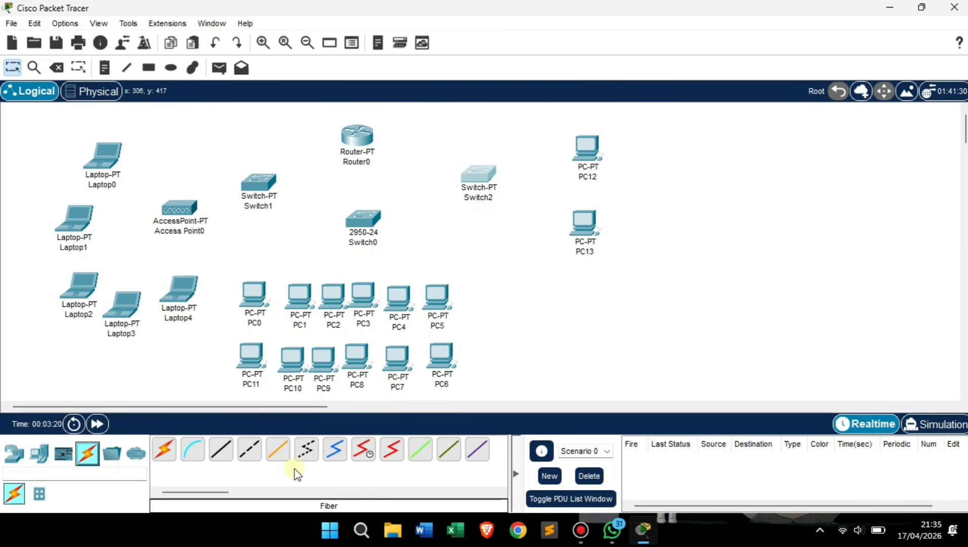
pyautogui.click(223, 458)
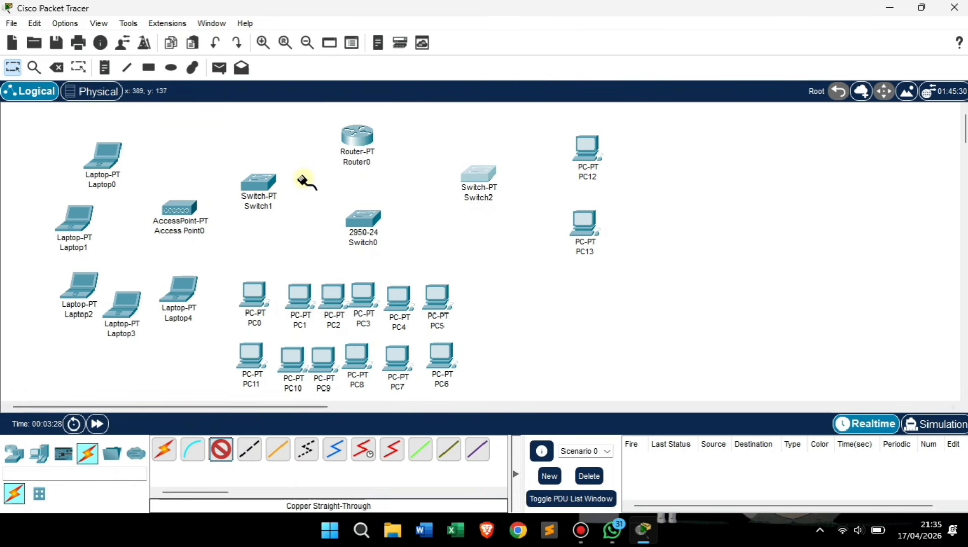
pyautogui.click(359, 133)
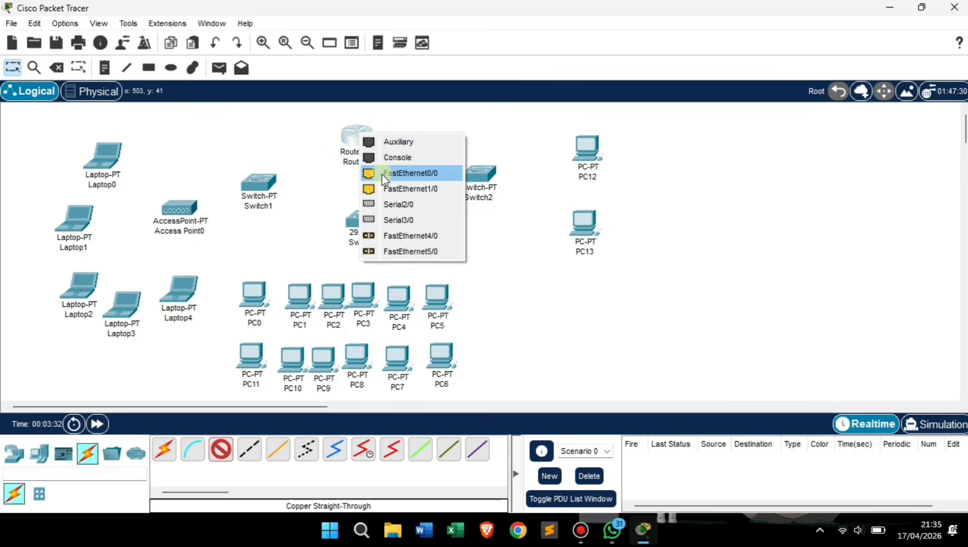
pyautogui.click(394, 173)
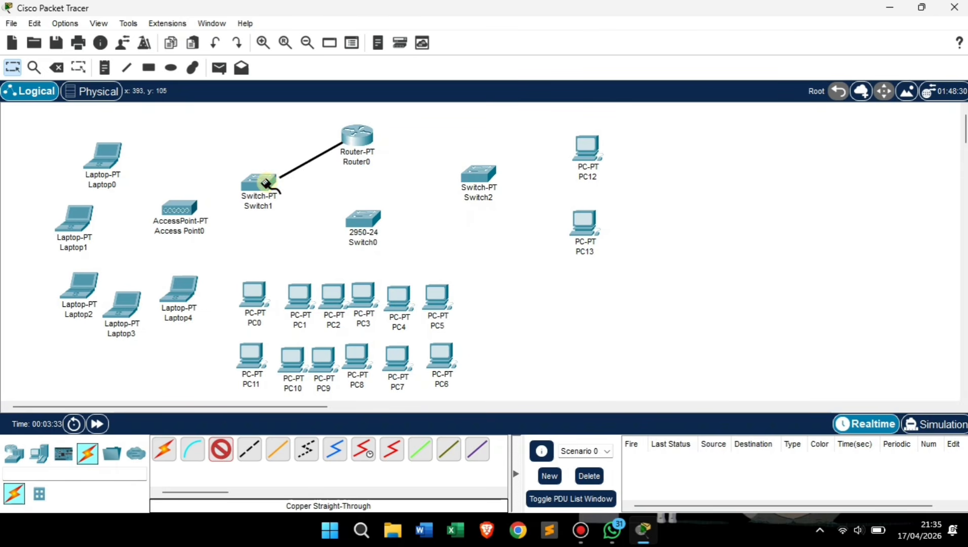
pyautogui.click(262, 180)
pyautogui.click(300, 205)
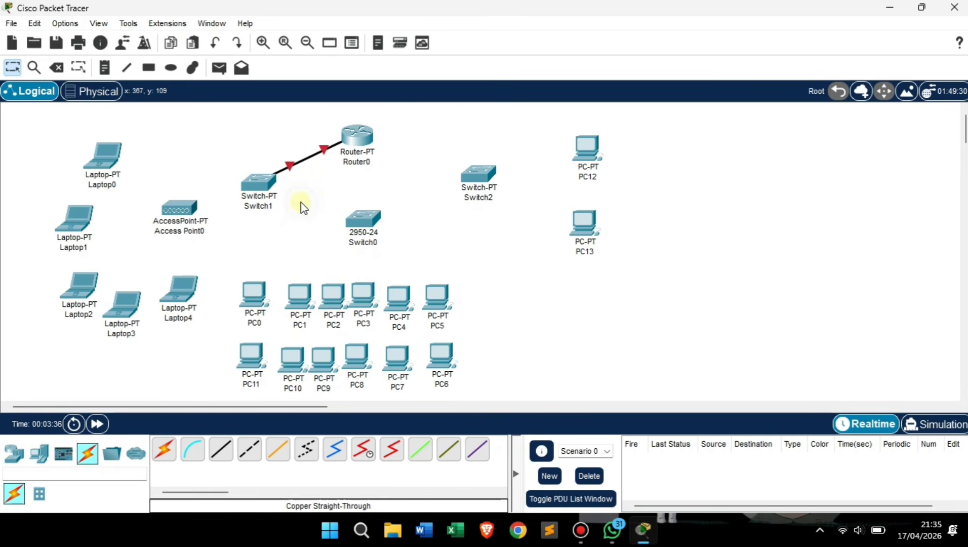
# Step: Connect Router0 FastEthernet1/0 to FastEthernet0/1 on the 2950-24 switch with a copper straight-through cable
pyautogui.click(221, 448)
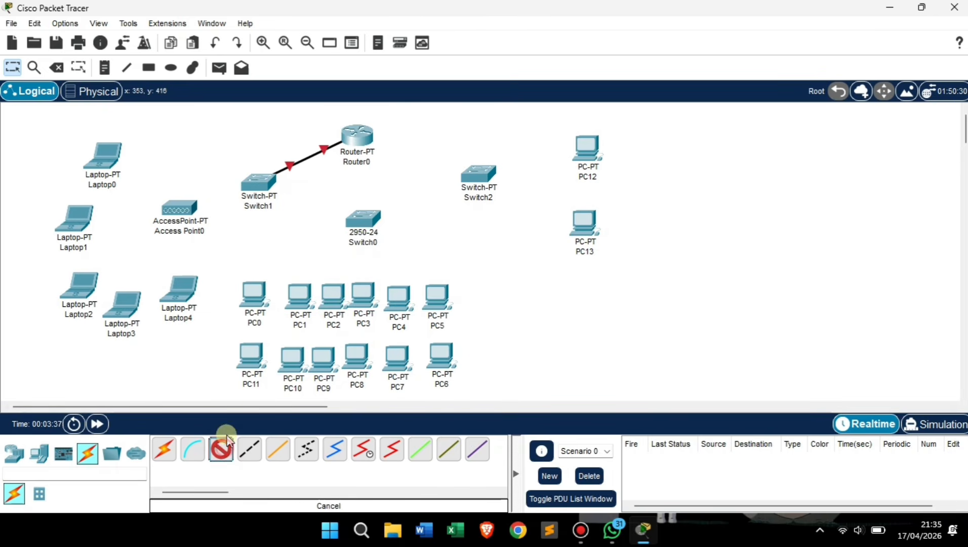
pyautogui.click(355, 136)
pyautogui.click(402, 173)
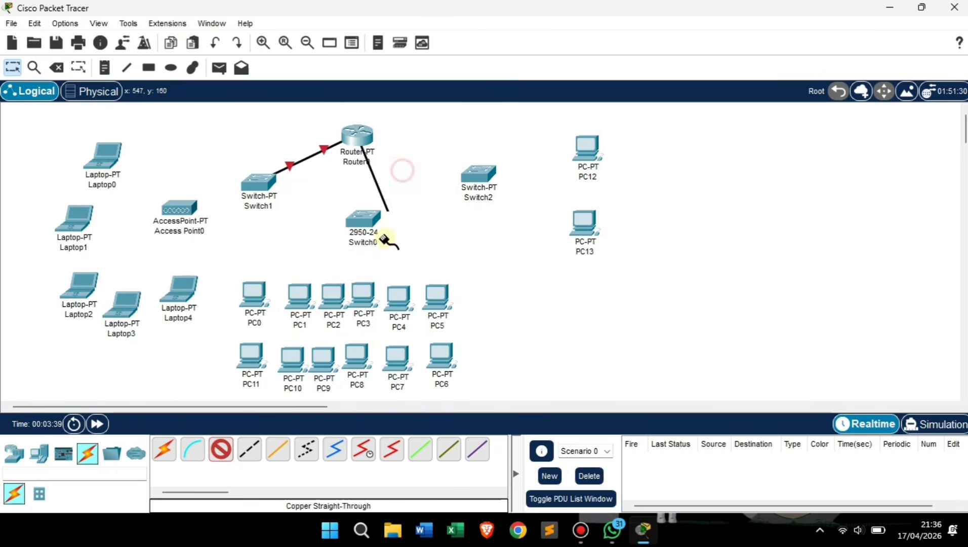
pyautogui.click(367, 218)
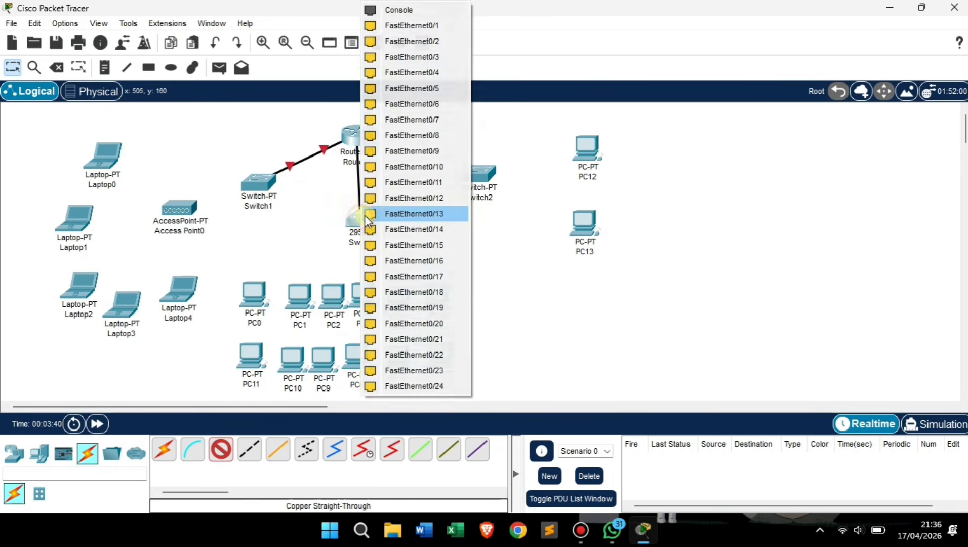
pyautogui.click(425, 28)
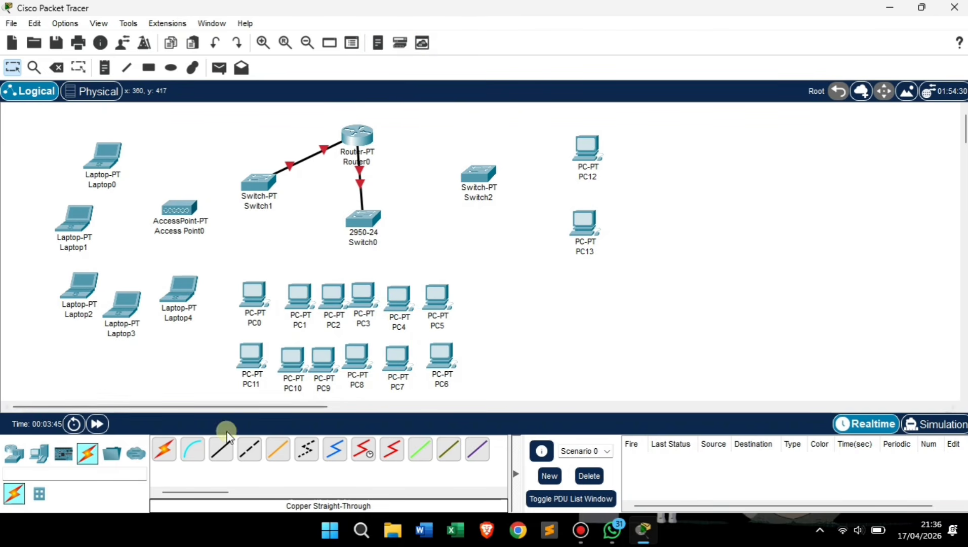
pyautogui.click(221, 449)
pyautogui.click(365, 129)
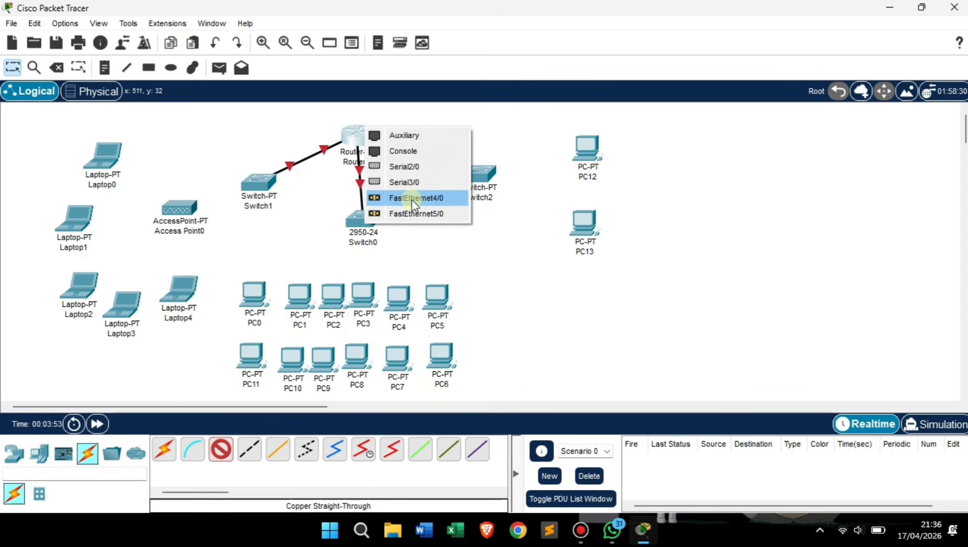
pyautogui.click(321, 132)
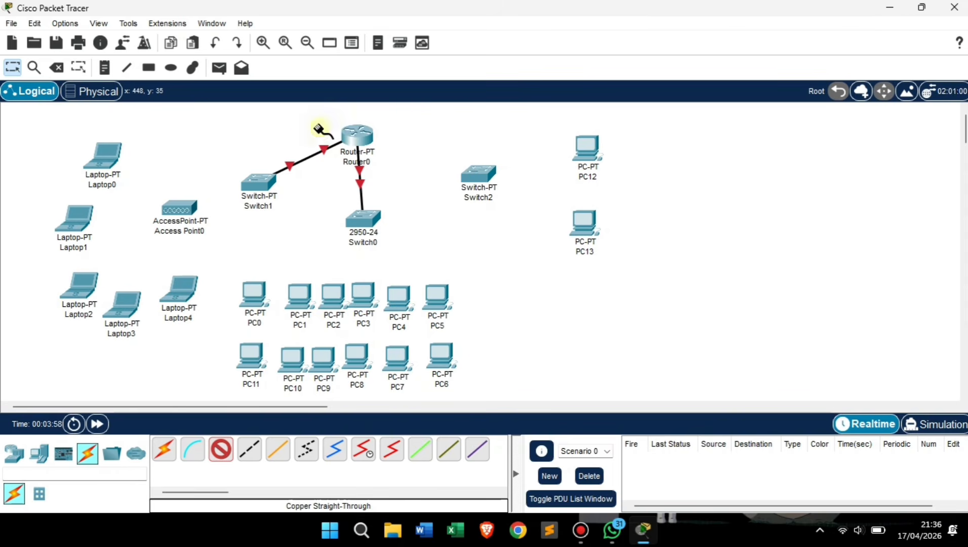
pyautogui.click(221, 448)
# Step: Power off Router0, install a PT-ROUTER-NM-1CFE module in the empty slot beside the existing modules, and power it back on
pyautogui.click(363, 135)
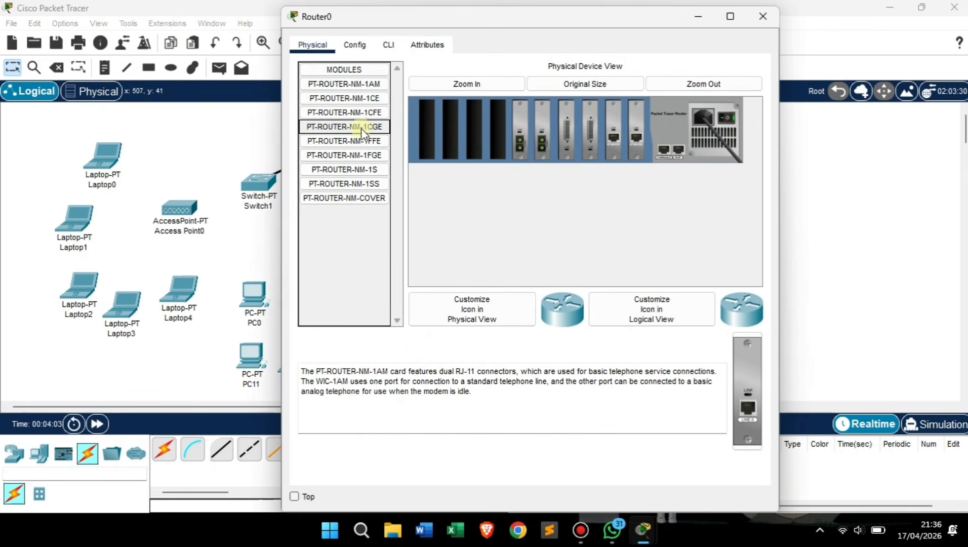
pyautogui.click(726, 120)
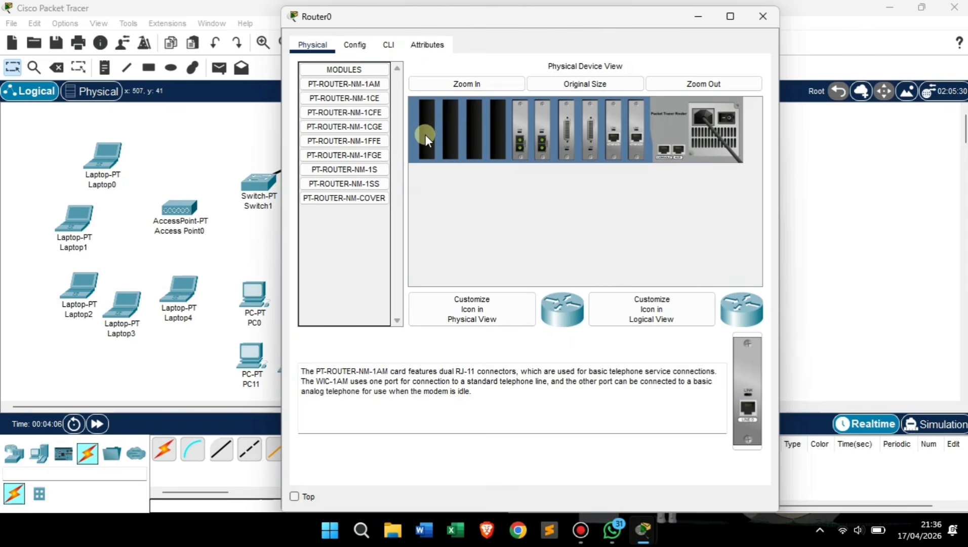
pyautogui.click(375, 112)
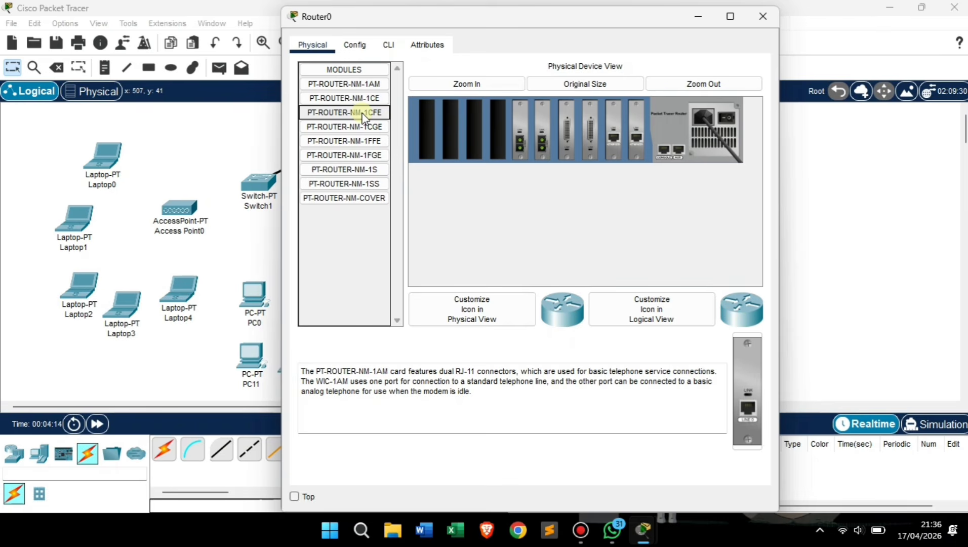
pyautogui.moveTo(362, 117); pyautogui.dragTo(497, 128)
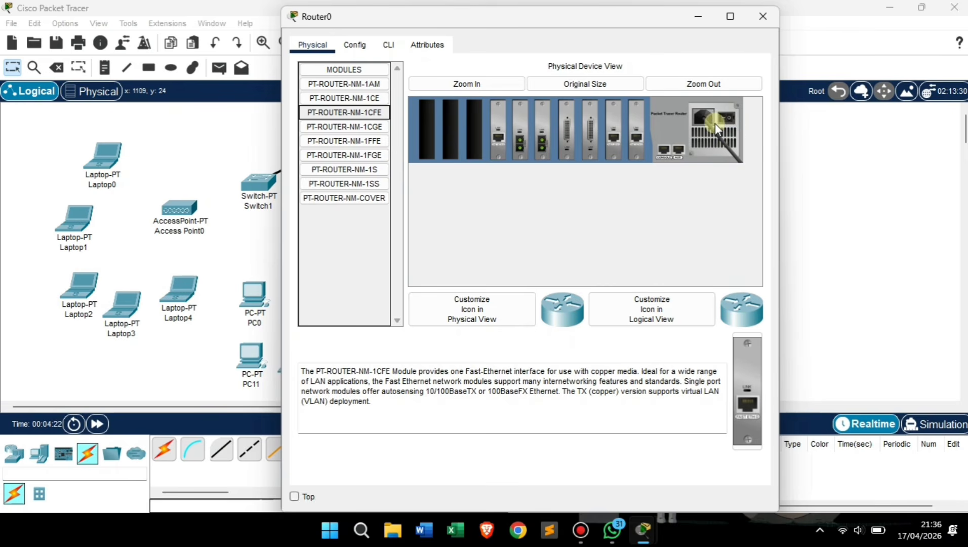
pyautogui.click(731, 116)
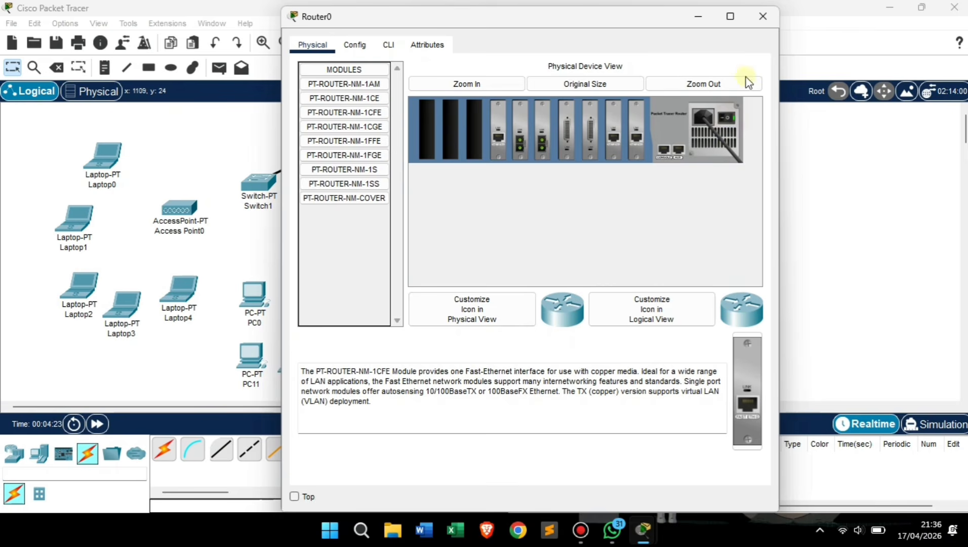
pyautogui.click(767, 23)
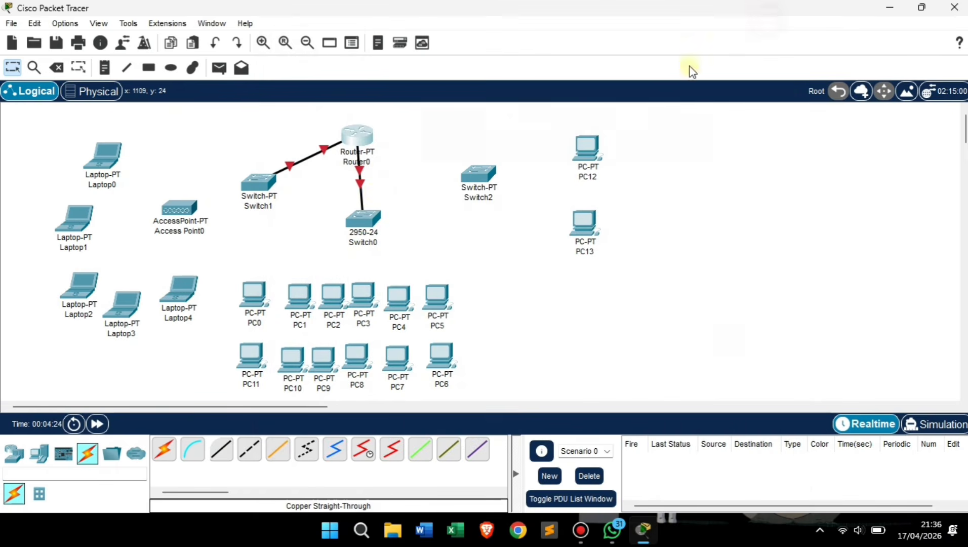
# Step: Connect Router0 FastEthernet6/0 to Switch2 FastEthernet0/1 with a copper straight-through cable
pyautogui.click(225, 458)
pyautogui.click(358, 136)
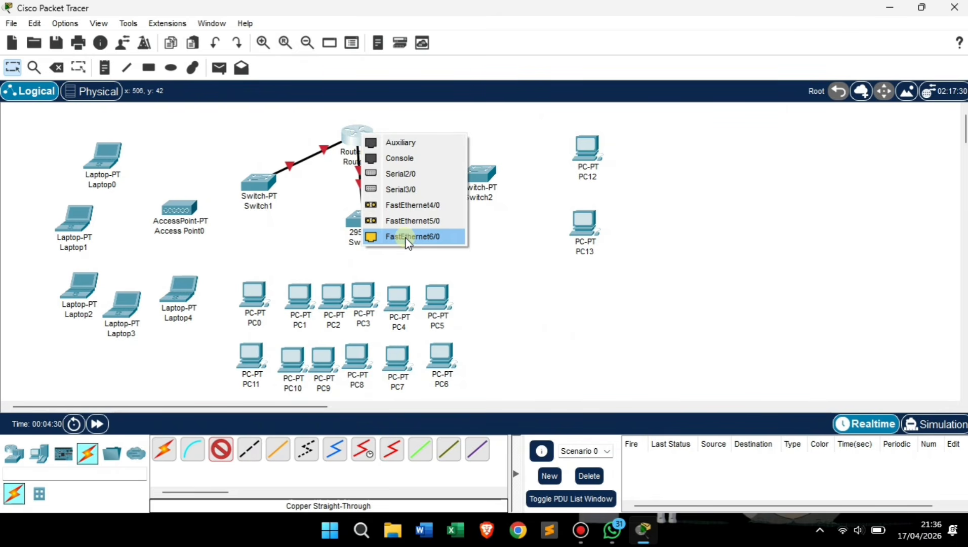
pyautogui.click(431, 240)
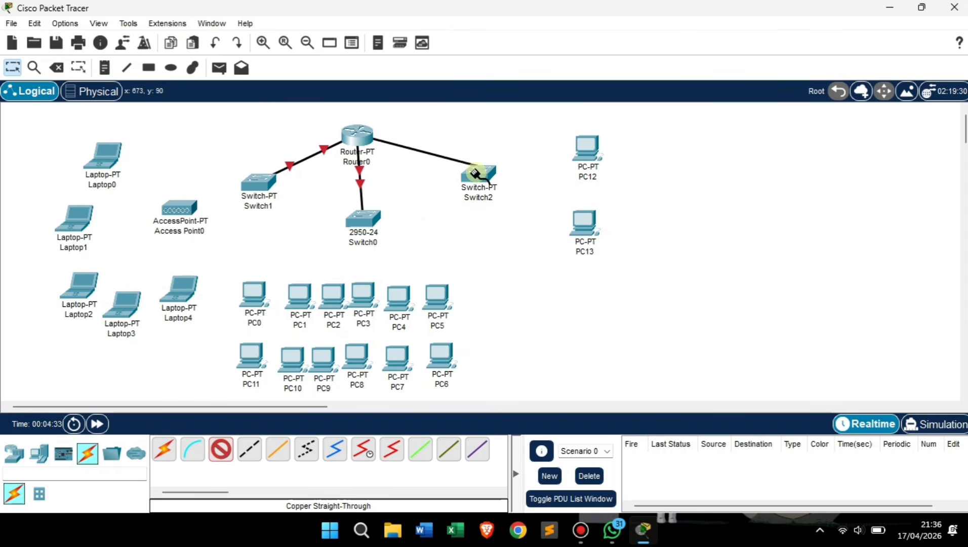
pyautogui.click(478, 174)
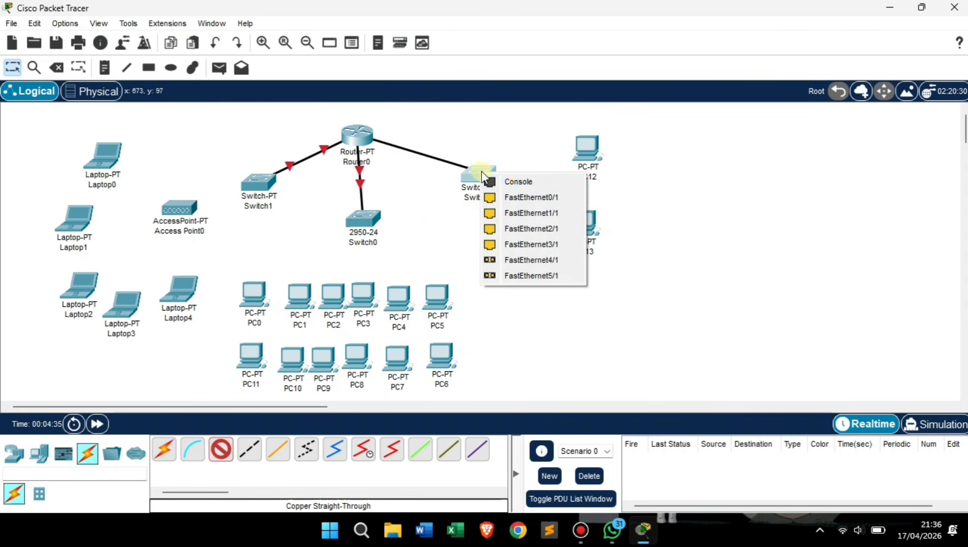
pyautogui.click(528, 198)
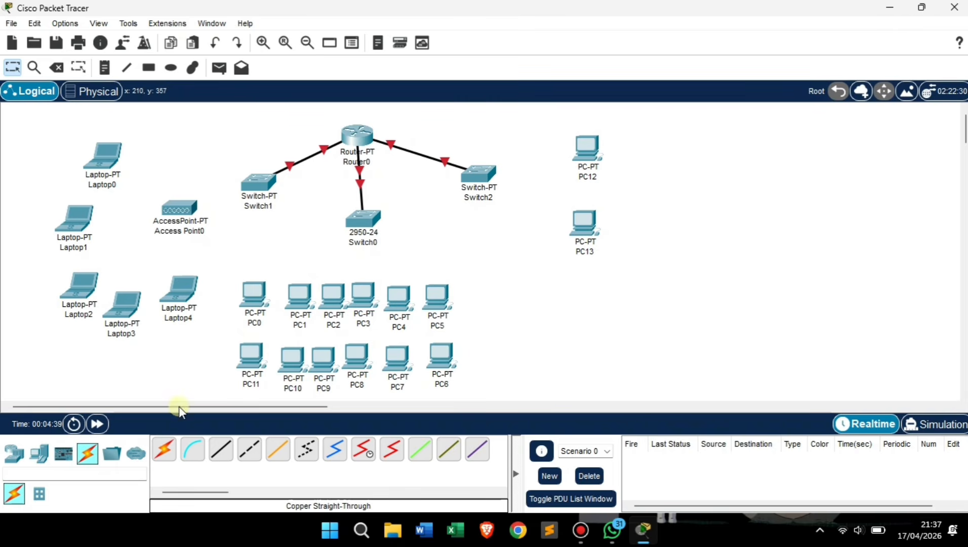
# Step: Connect Switch1 FastEthernet1/1 to Port 0 of the access point with a copper straight-through cable
pyautogui.click(221, 449)
pyautogui.click(258, 181)
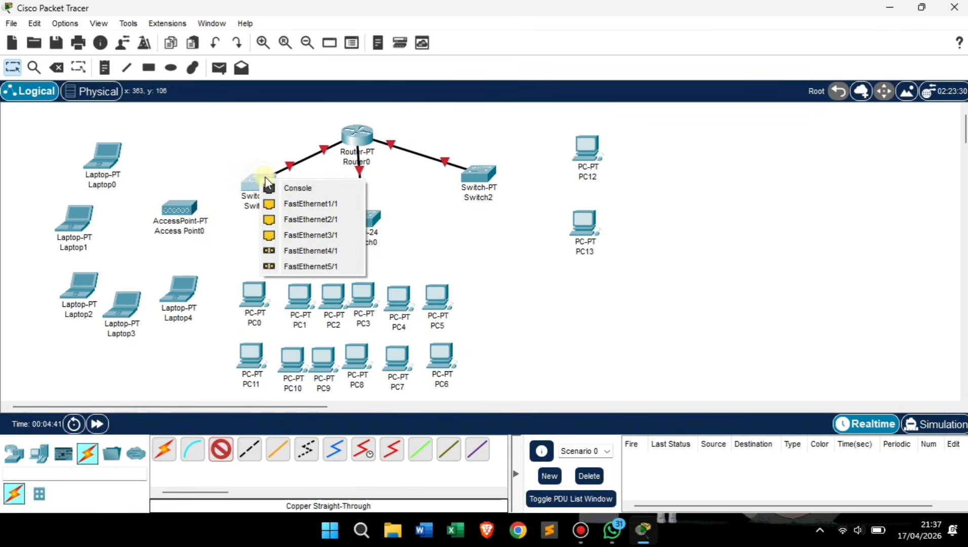
pyautogui.click(290, 204)
pyautogui.click(182, 208)
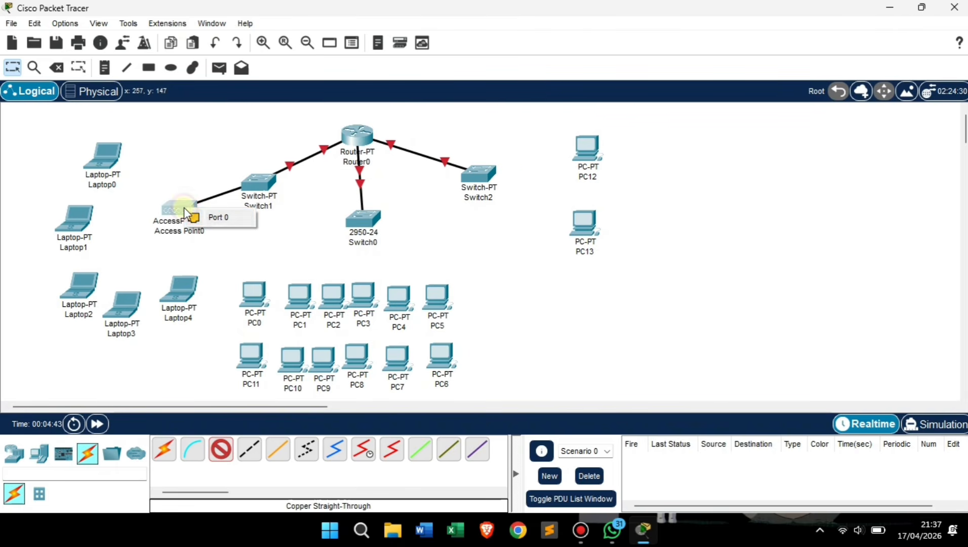
pyautogui.click(215, 215)
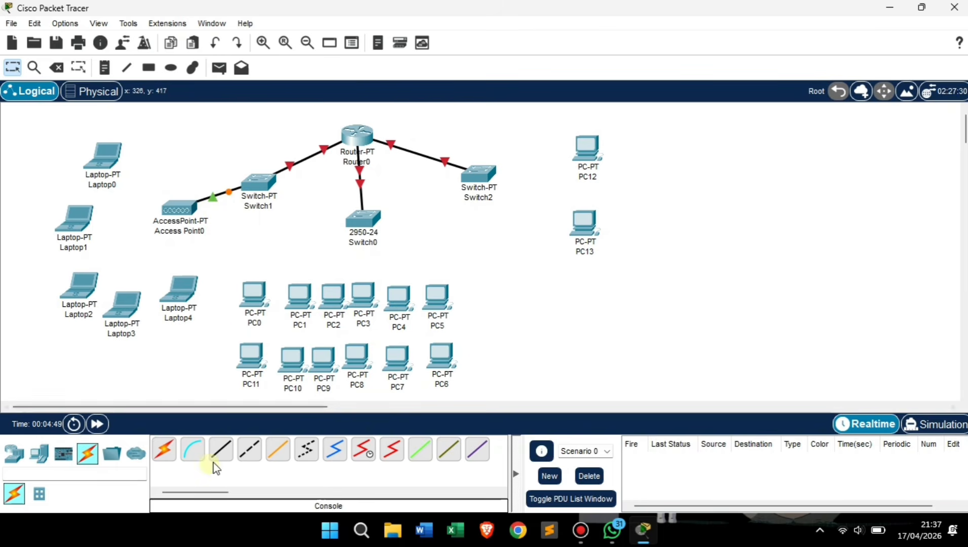
# Step: Connect PC0 and PC1 through their FastEthernet0 ports to free FastEthernet ports on Switch0 with copper straight-through cables
pyautogui.click(227, 452)
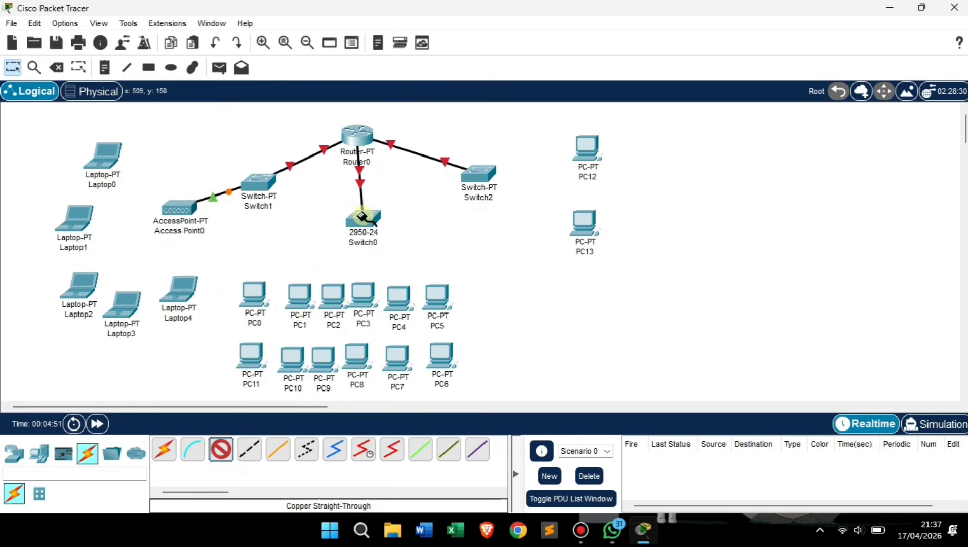
pyautogui.click(363, 217)
pyautogui.click(410, 25)
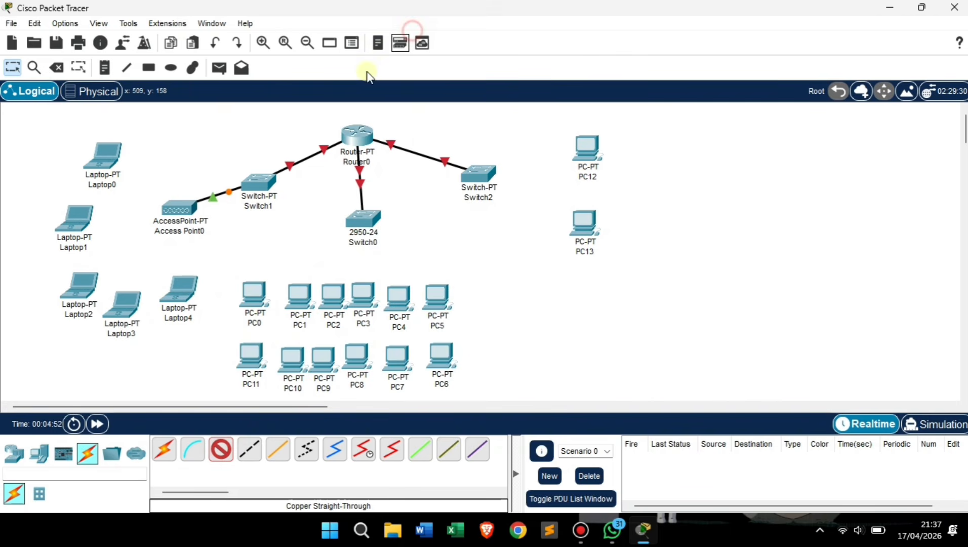
pyautogui.click(254, 299)
pyautogui.click(291, 360)
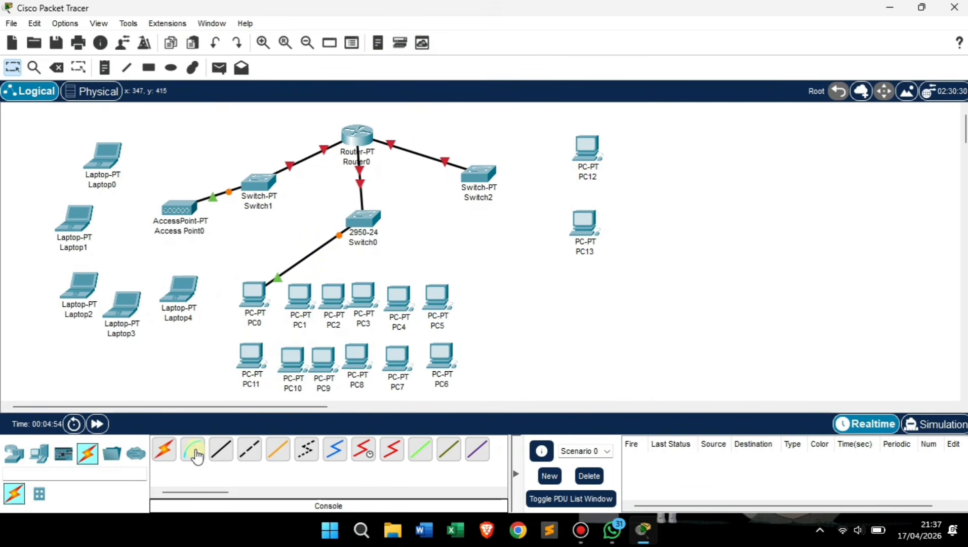
pyautogui.click(226, 450)
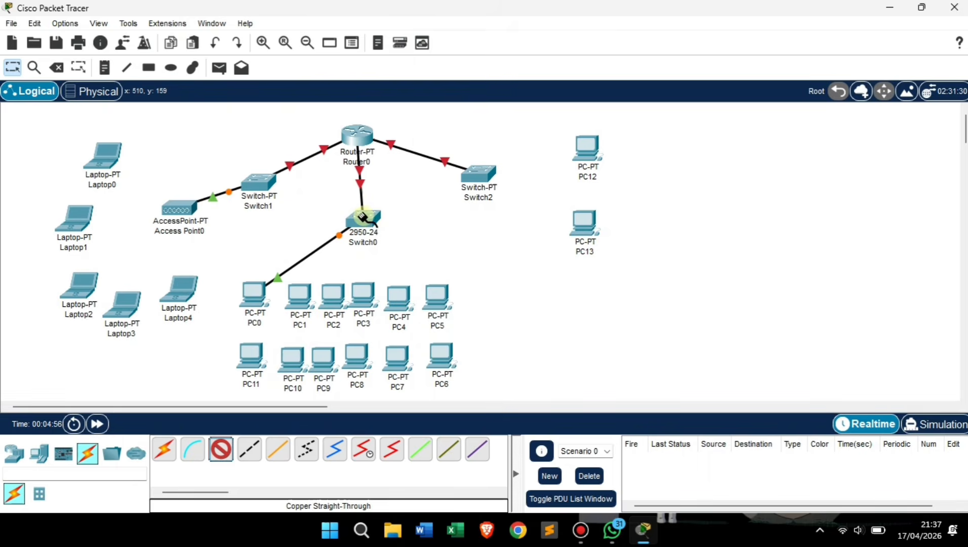
pyautogui.click(359, 217)
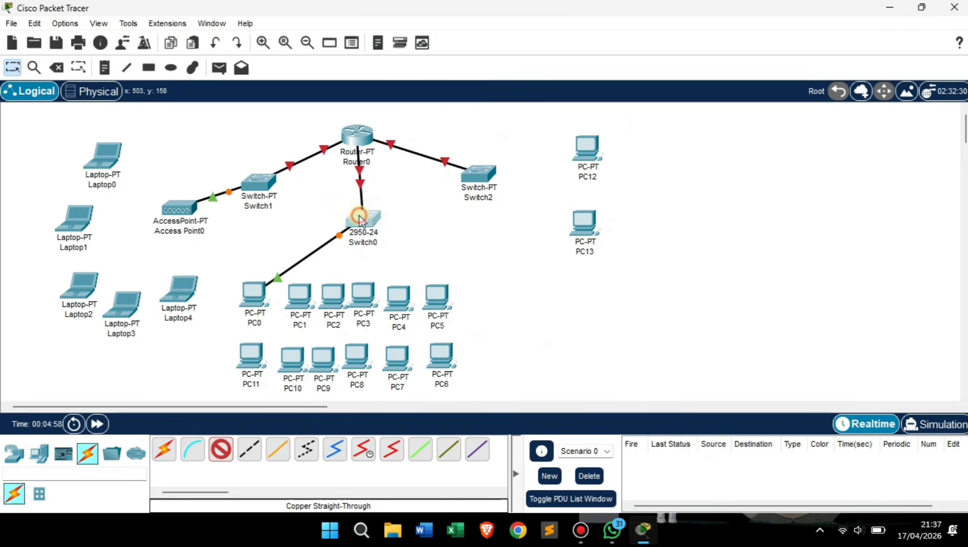
pyautogui.click(397, 24)
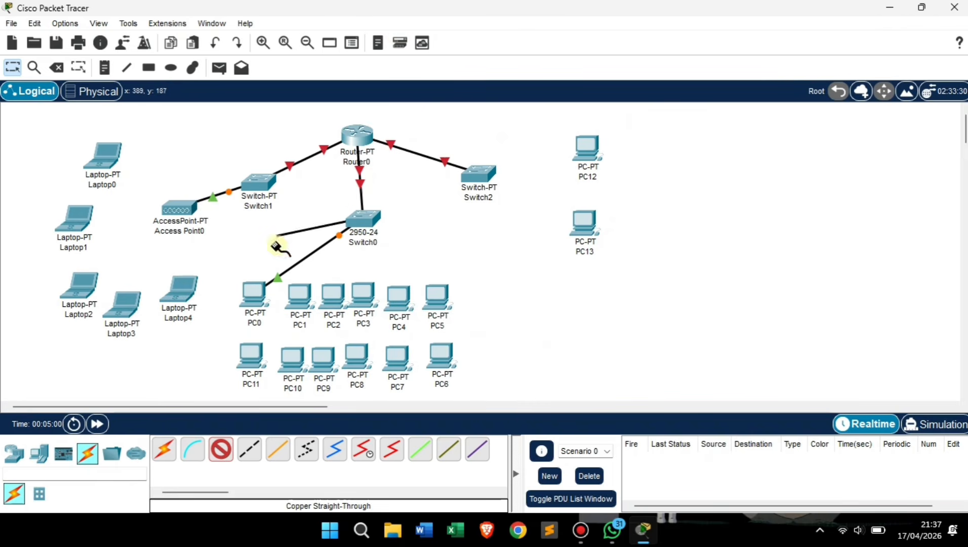
pyautogui.click(296, 298)
pyautogui.click(340, 353)
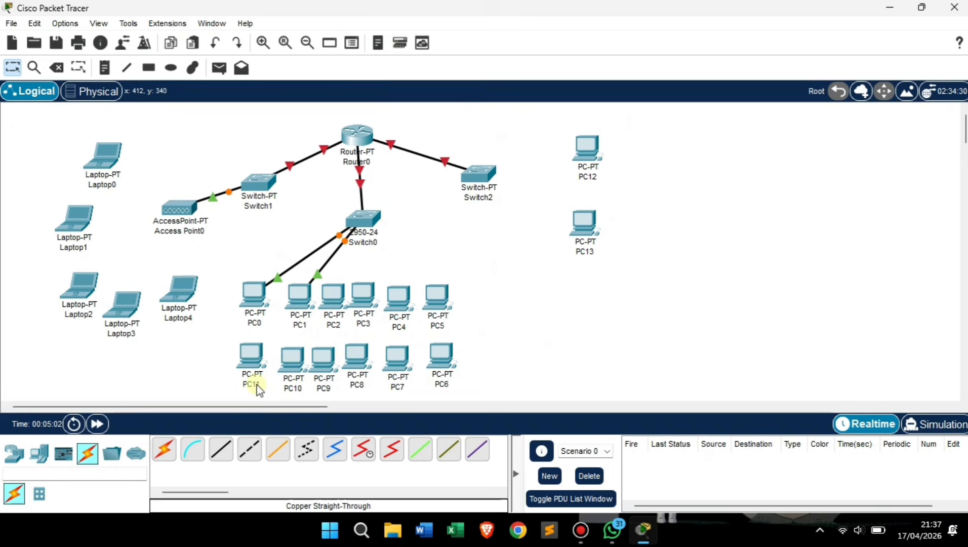
# Step: Cable the FastEthernet0 ports of PC2 and PC3 to free FastEthernet ports on Switch0 with copper straight-through cables
pyautogui.click(360, 226)
pyautogui.click(405, 69)
pyautogui.click(333, 296)
pyautogui.click(357, 359)
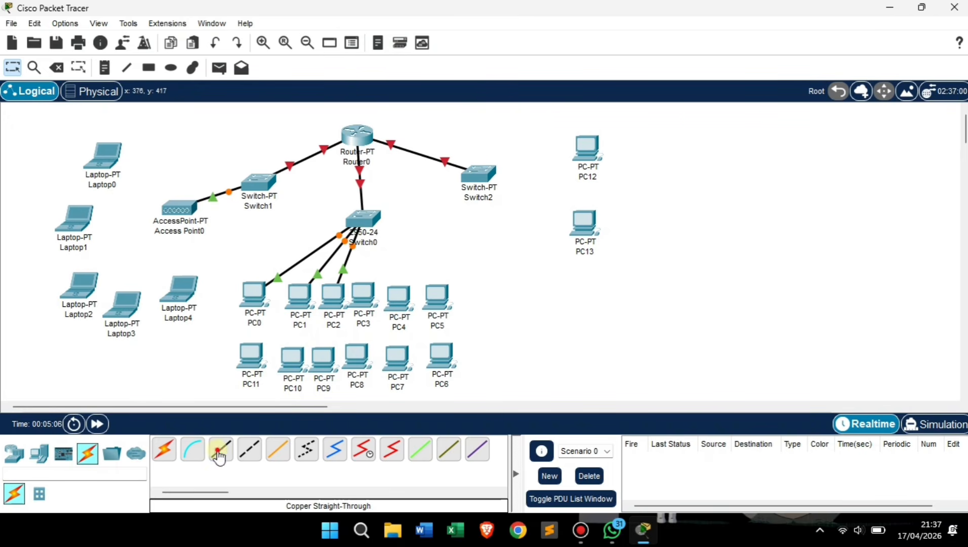
pyautogui.click(363, 218)
pyautogui.click(400, 26)
pyautogui.click(362, 296)
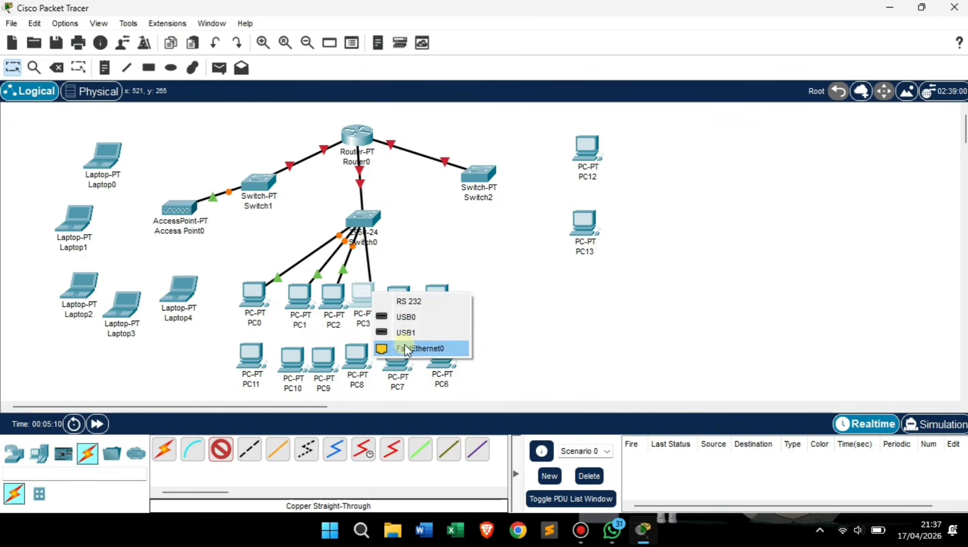
pyautogui.click(405, 348)
pyautogui.click(367, 215)
pyautogui.click(406, 245)
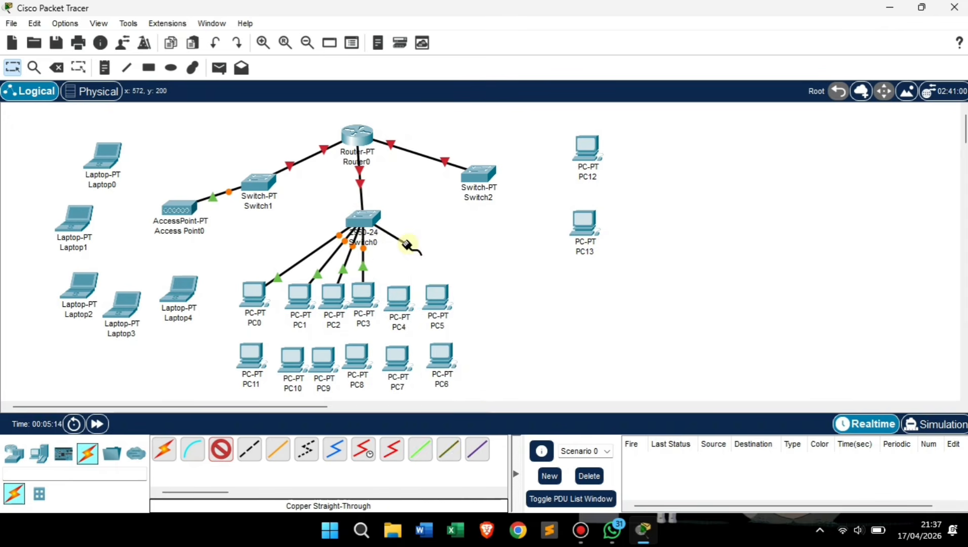
pyautogui.click(373, 219)
pyautogui.click(410, 244)
pyautogui.click(552, 281)
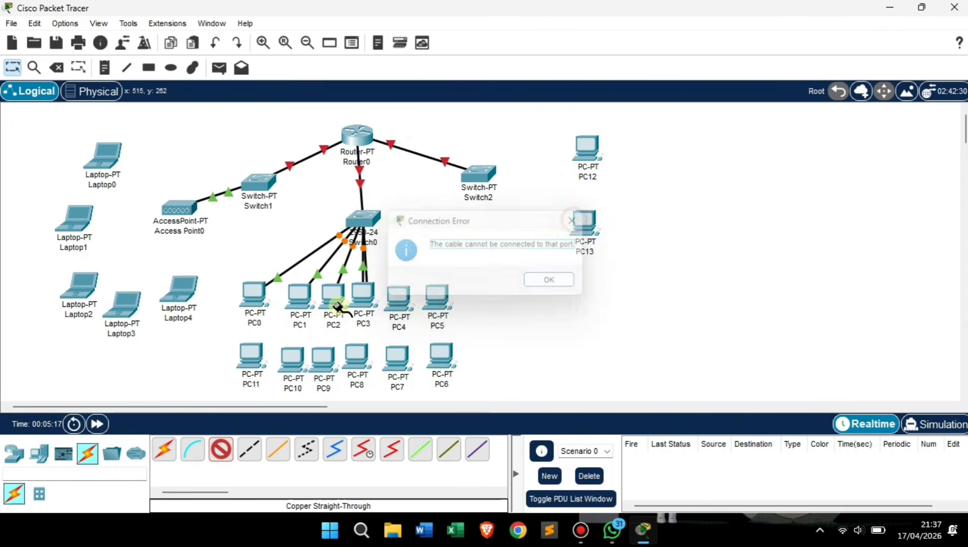
pyautogui.click(373, 222)
pyautogui.click(410, 210)
# Step: Cable the FastEthernet0 ports of PC4 and PC5 to free FastEthernet ports on Switch0 with copper straight-through cables
pyautogui.click(215, 452)
pyautogui.click(214, 451)
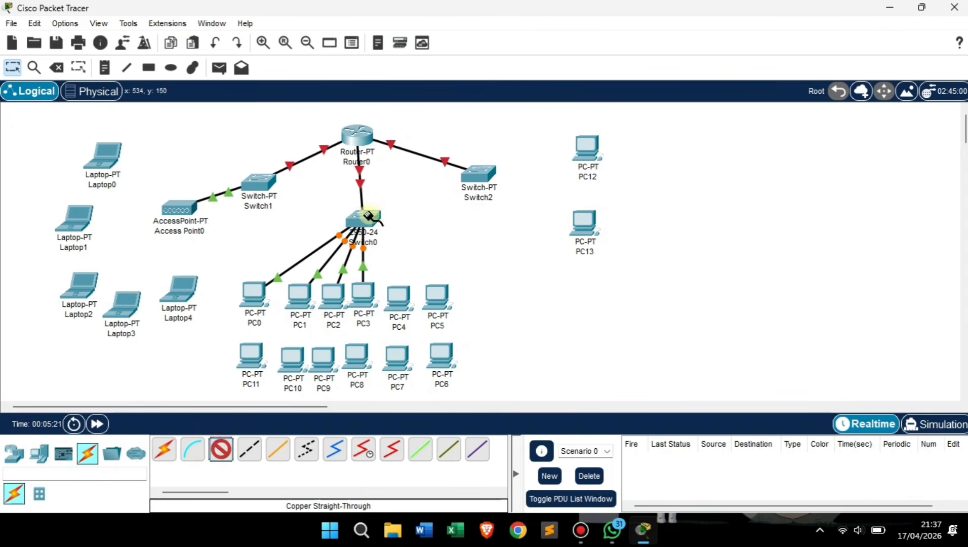
pyautogui.click(367, 215)
pyautogui.click(410, 242)
pyautogui.click(400, 298)
pyautogui.click(458, 359)
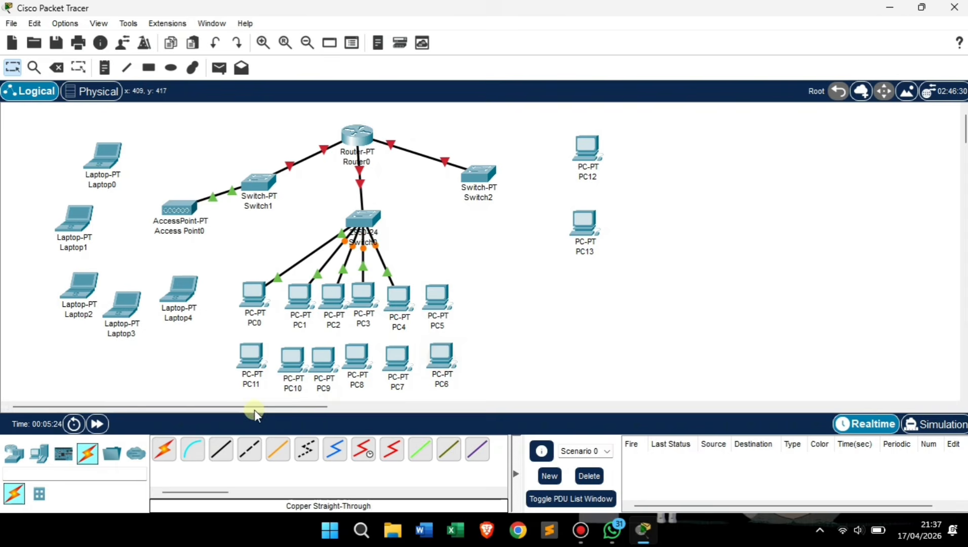
pyautogui.click(358, 217)
pyautogui.click(405, 243)
pyautogui.click(436, 296)
pyautogui.click(462, 348)
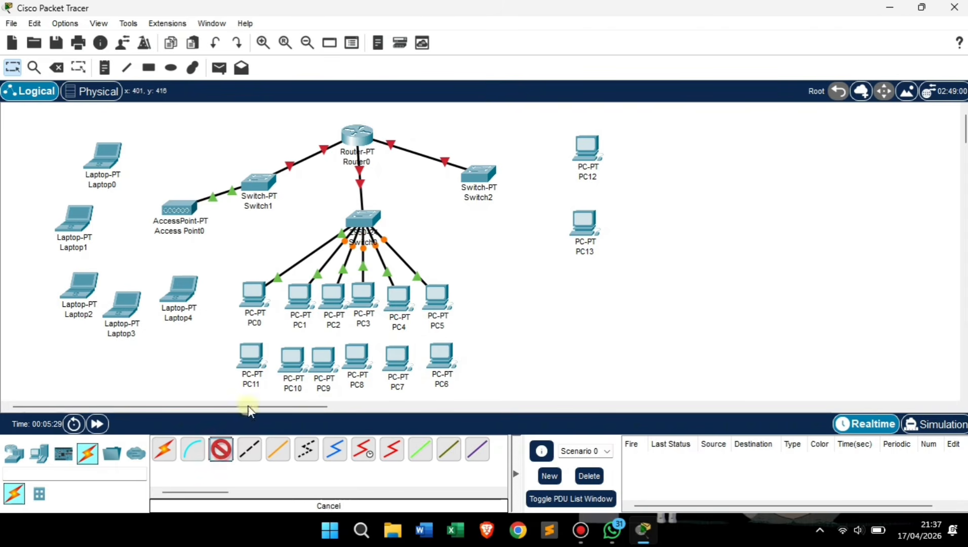
# Step: Cable the FastEthernet0 ports of PC11 and PC10 to free FastEthernet ports on Switch0 with copper straight-through cables
pyautogui.click(372, 216)
pyautogui.click(400, 243)
pyautogui.click(252, 356)
pyautogui.click(291, 411)
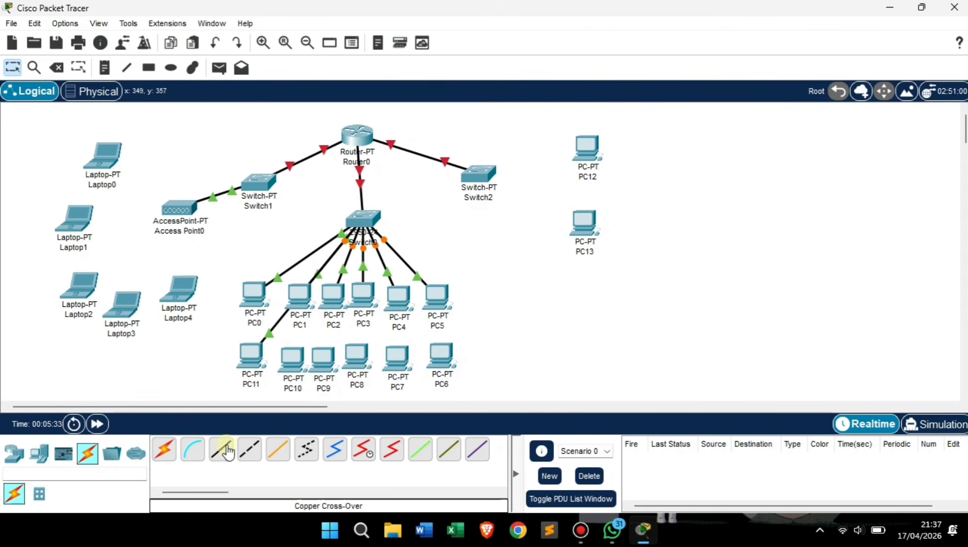
pyautogui.click(222, 449)
pyautogui.click(368, 216)
pyautogui.click(405, 243)
pyautogui.click(293, 354)
pyautogui.click(335, 417)
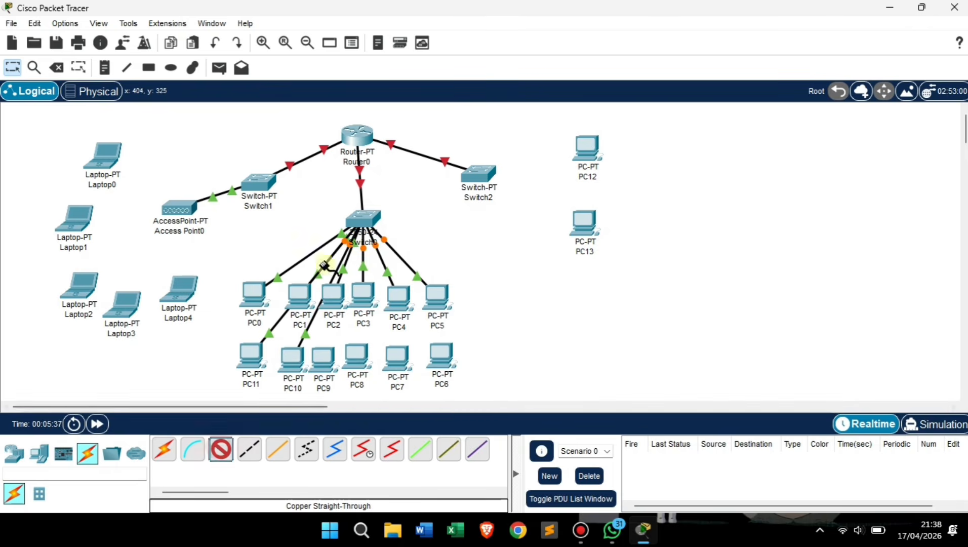
# Step: Cable the FastEthernet0 ports of PC9 and PC8 to free FastEthernet ports on Switch0 with copper straight-through cables
pyautogui.click(366, 216)
pyautogui.click(399, 246)
pyautogui.click(324, 356)
pyautogui.click(364, 415)
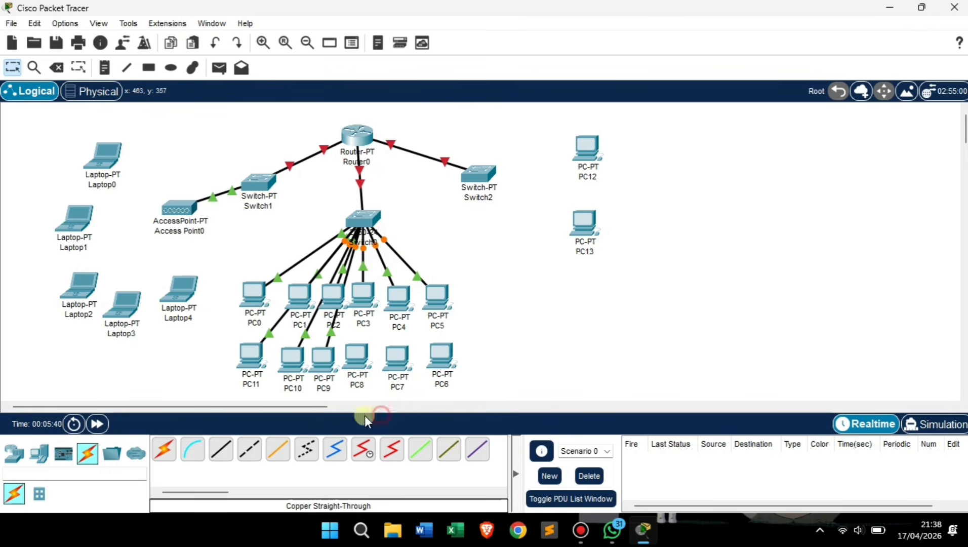
pyautogui.click(220, 449)
pyautogui.click(402, 245)
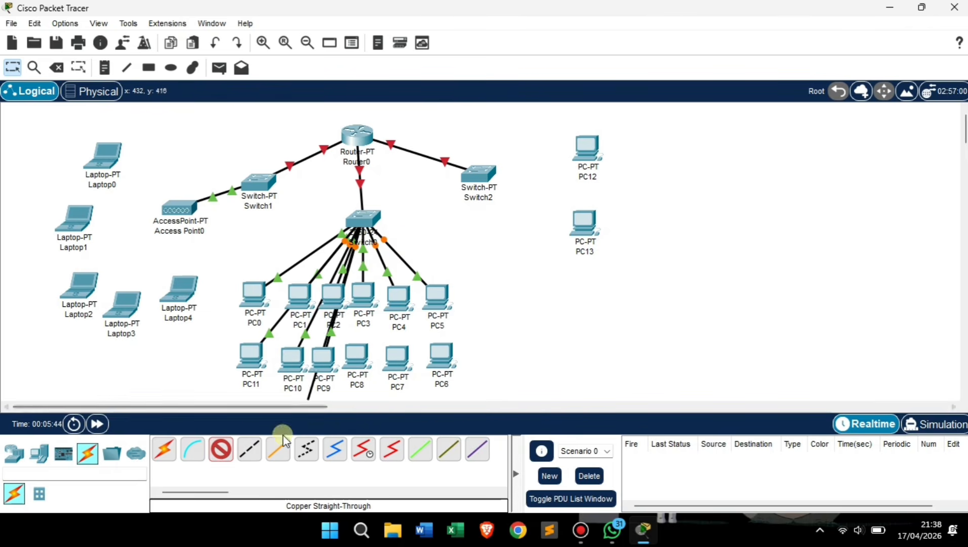
pyautogui.click(358, 360)
pyautogui.click(398, 417)
# Step: Cable the FastEthernet0 ports of PC7 and PC6 to free FastEthernet ports on Switch0 with copper straight-through cables
pyautogui.click(222, 450)
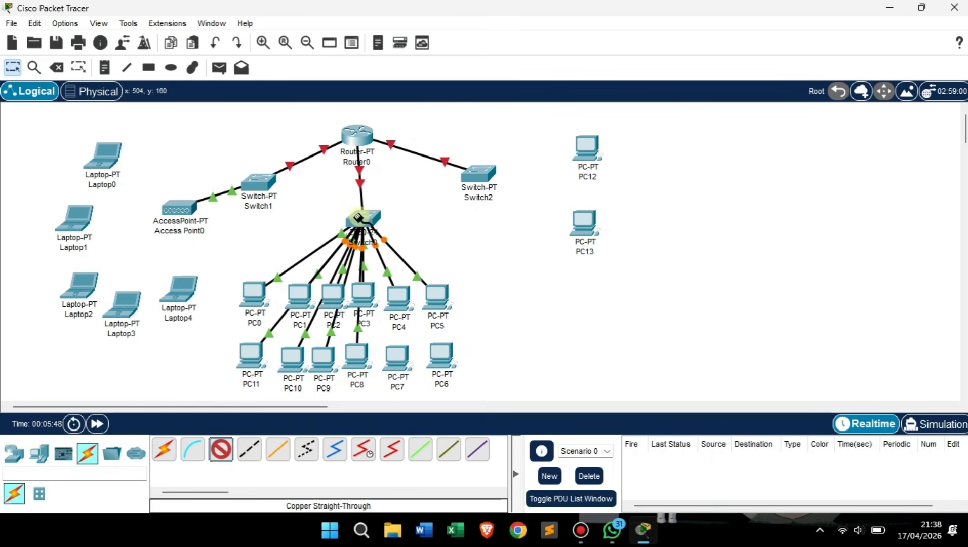
pyautogui.click(363, 216)
pyautogui.click(395, 244)
pyautogui.click(404, 365)
pyautogui.click(450, 422)
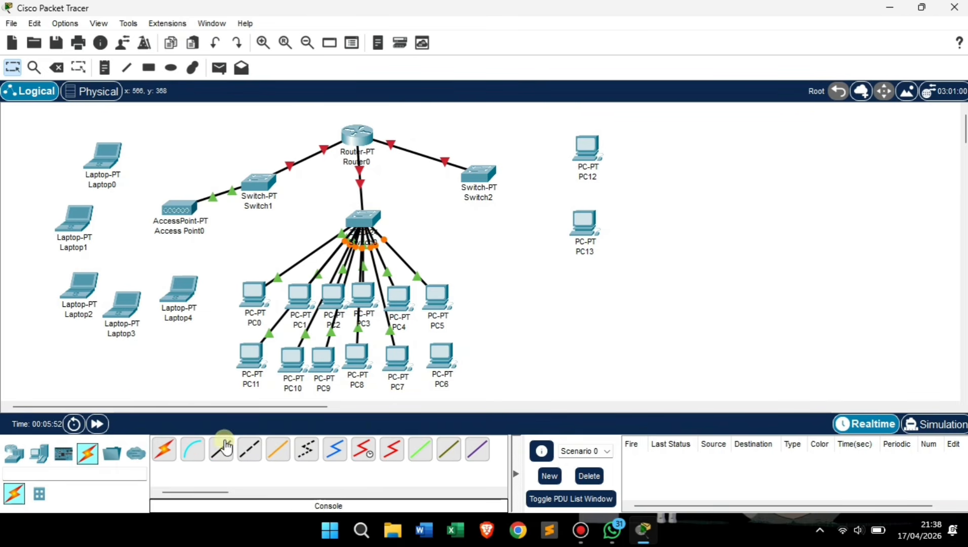
pyautogui.click(223, 451)
pyautogui.click(363, 217)
pyautogui.click(431, 244)
pyautogui.click(440, 353)
pyautogui.click(499, 417)
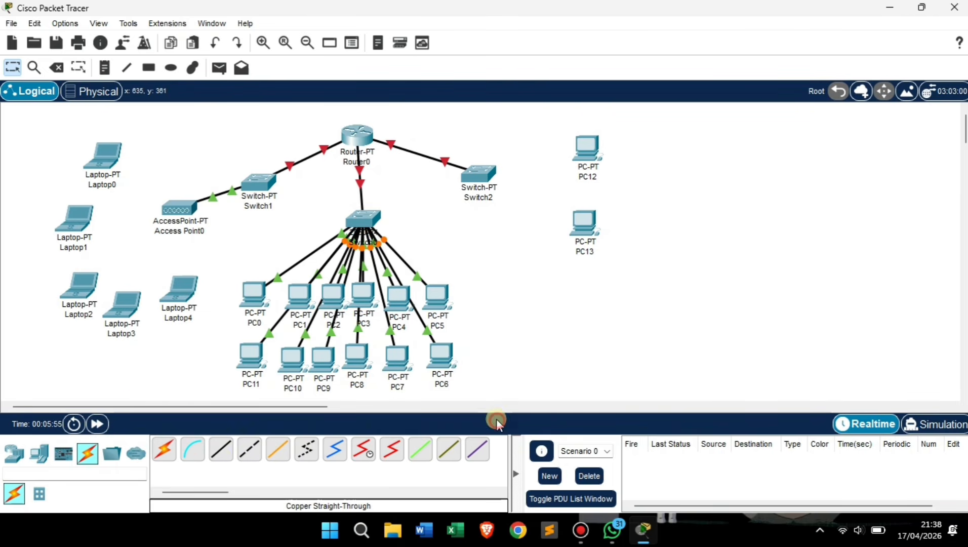
# Step: Connect Switch2 FastEthernet1/1 to PC12 FastEthernet0 with a copper straight-through cable
pyautogui.click(223, 451)
pyautogui.click(480, 175)
pyautogui.click(508, 198)
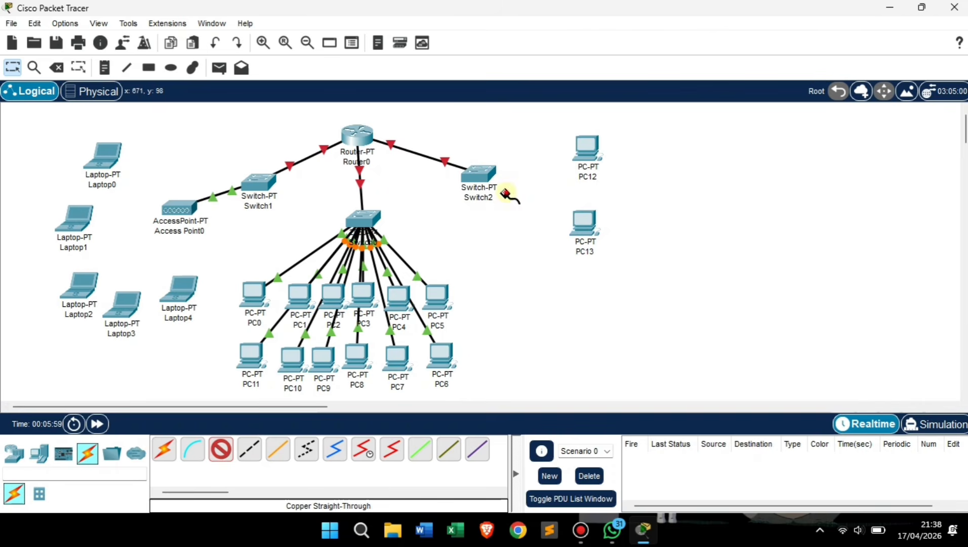
pyautogui.click(587, 148)
pyautogui.click(641, 202)
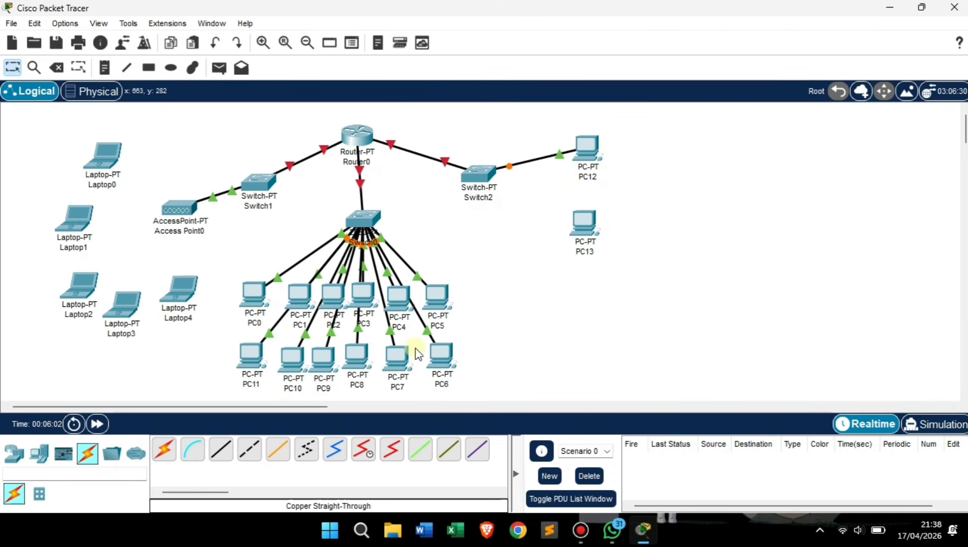
# Step: Connect Switch2 FastEthernet2/1 to PC13 FastEthernet0 with a copper straight-through cable
pyautogui.click(223, 451)
pyautogui.click(486, 170)
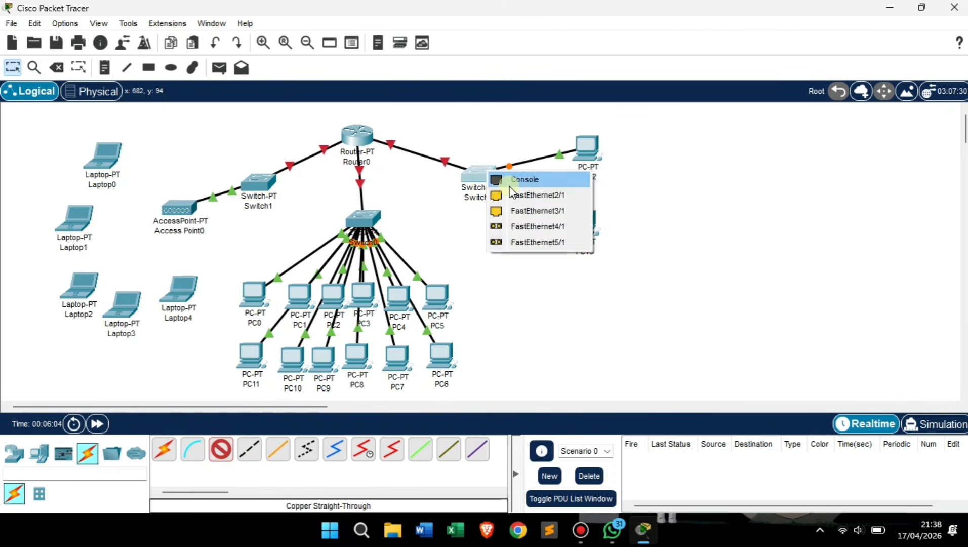
pyautogui.click(511, 195)
pyautogui.click(583, 222)
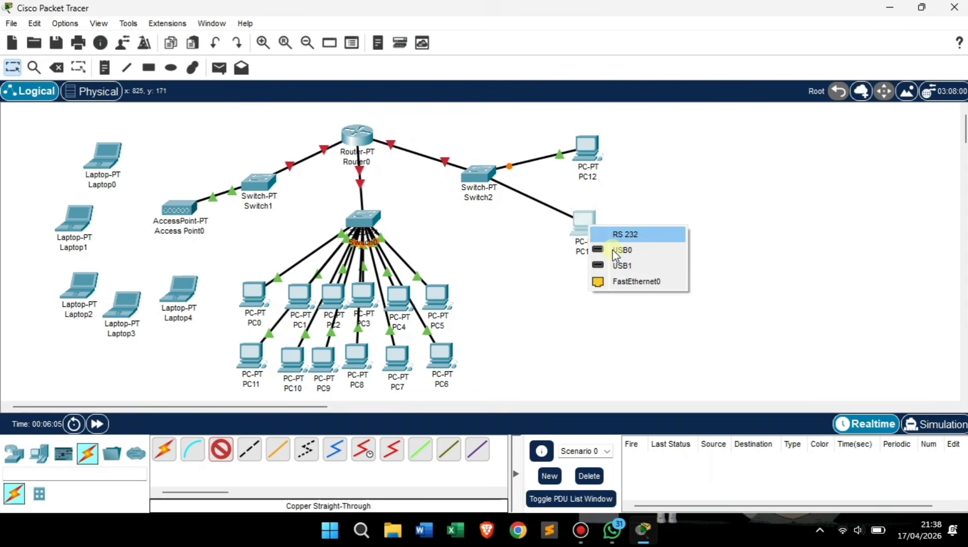
pyautogui.click(627, 281)
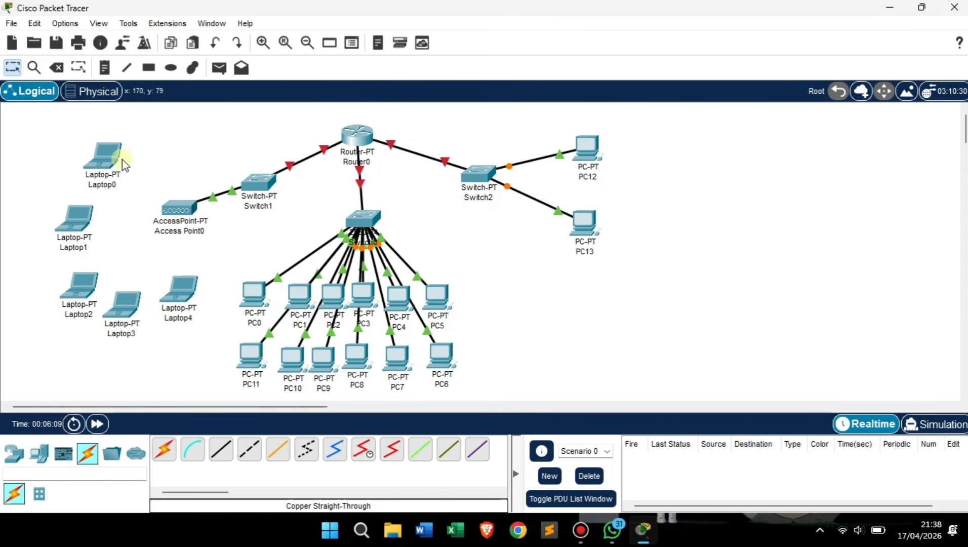
# Step: Enable the preference Always Show Port Labels in Logical Workspace and close the preferences
pyautogui.moveTo(122, 160)
pyautogui.moveTo(343, 157)
pyautogui.click(65, 24)
pyautogui.click(75, 41)
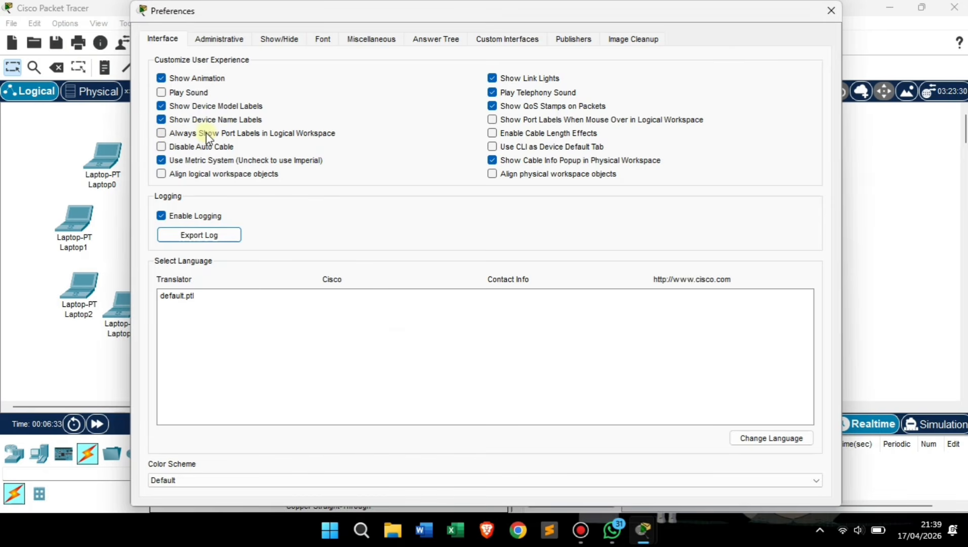
pyautogui.click(161, 132)
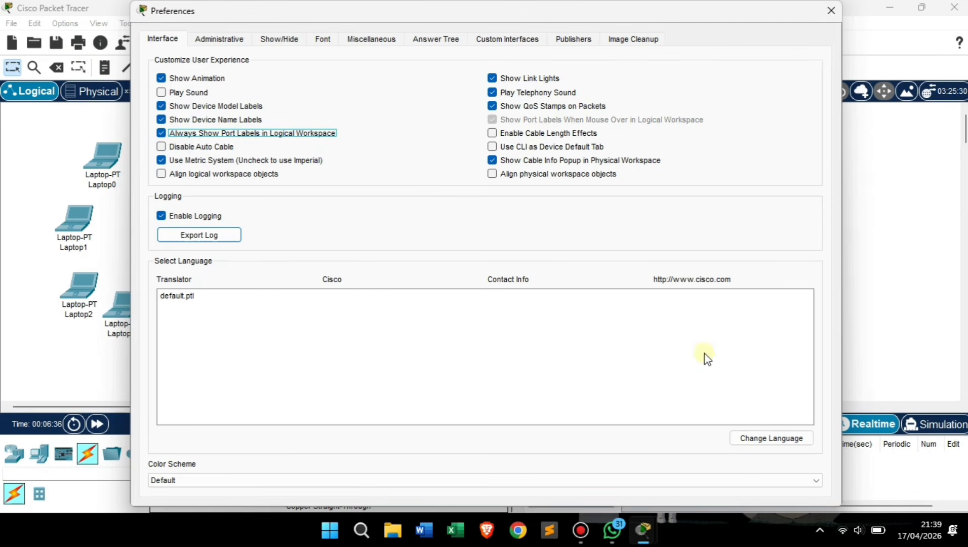
pyautogui.click(830, 11)
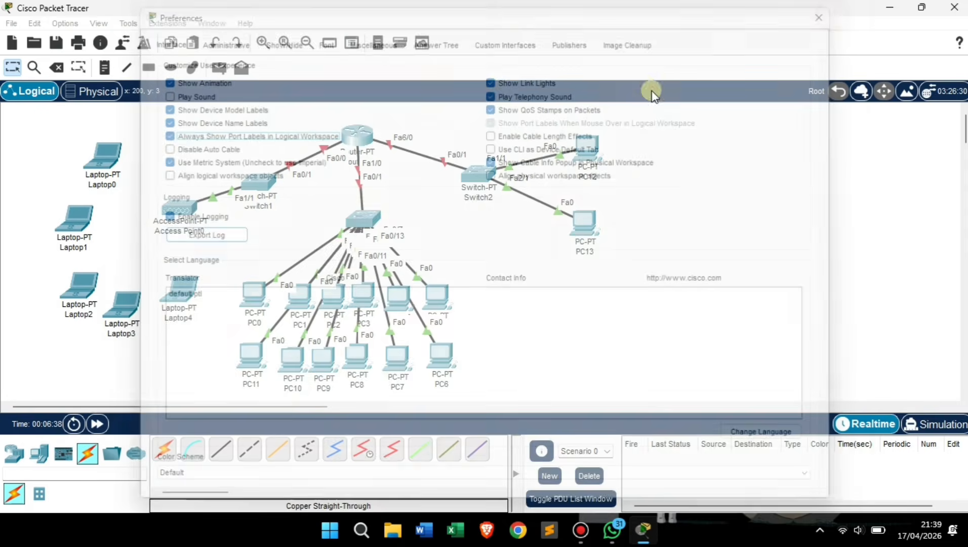
# Step: Move Switch0 slightly down and Router0 slightly up to lengthen the link between them
pyautogui.moveTo(363, 219); pyautogui.dragTo(360, 231)
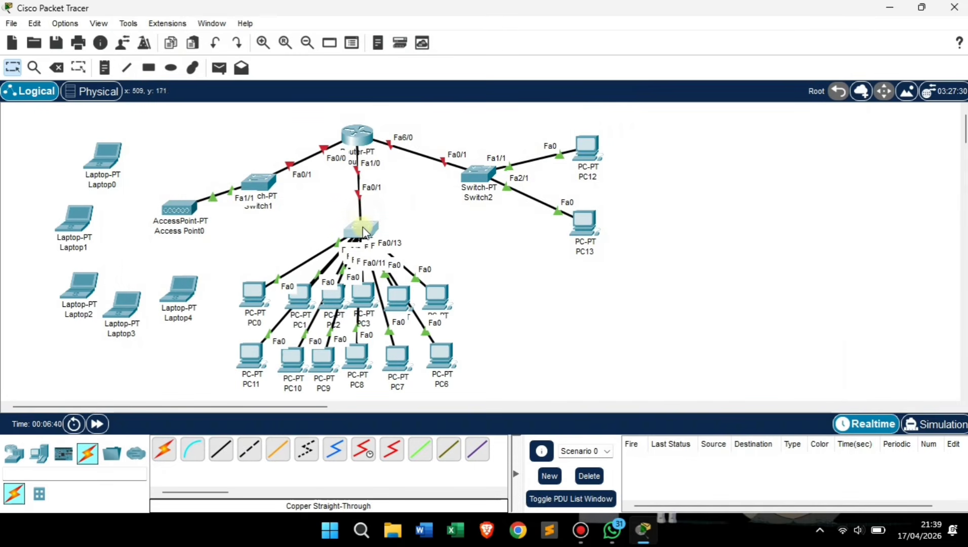
pyautogui.moveTo(357, 134); pyautogui.dragTo(356, 126)
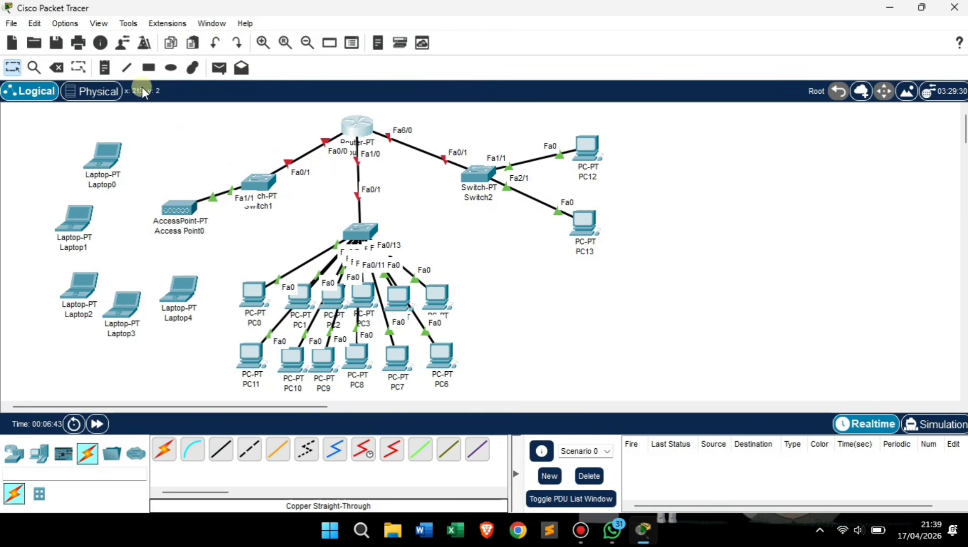
# Step: Place a note reading 192.168.10.1 above the link between Router0 and Switch1
pyautogui.click(105, 66)
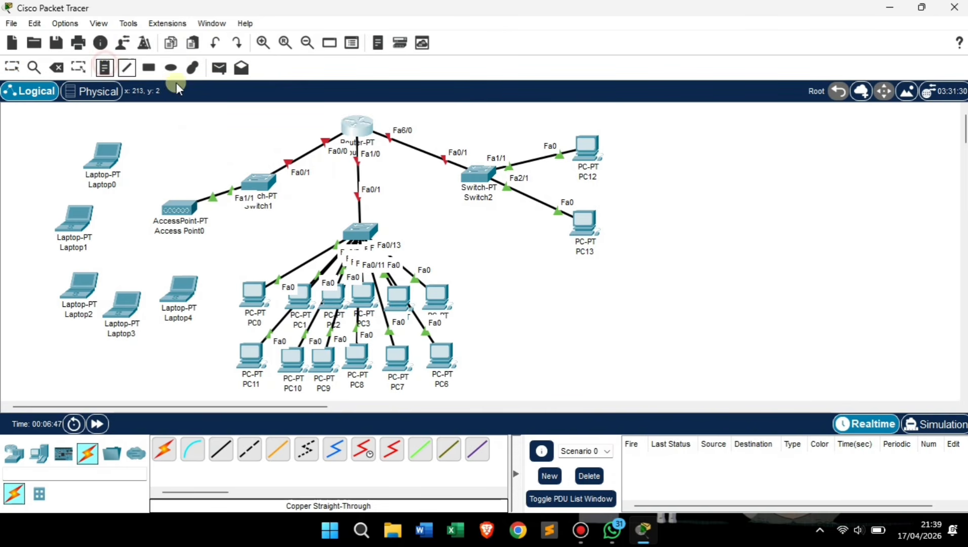
pyautogui.click(208, 141)
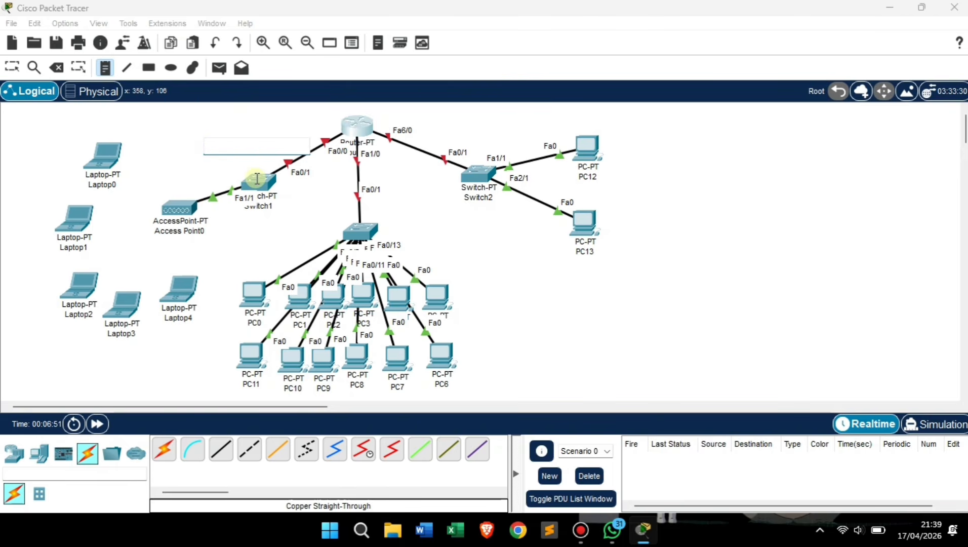
pyautogui.write('192.168.')
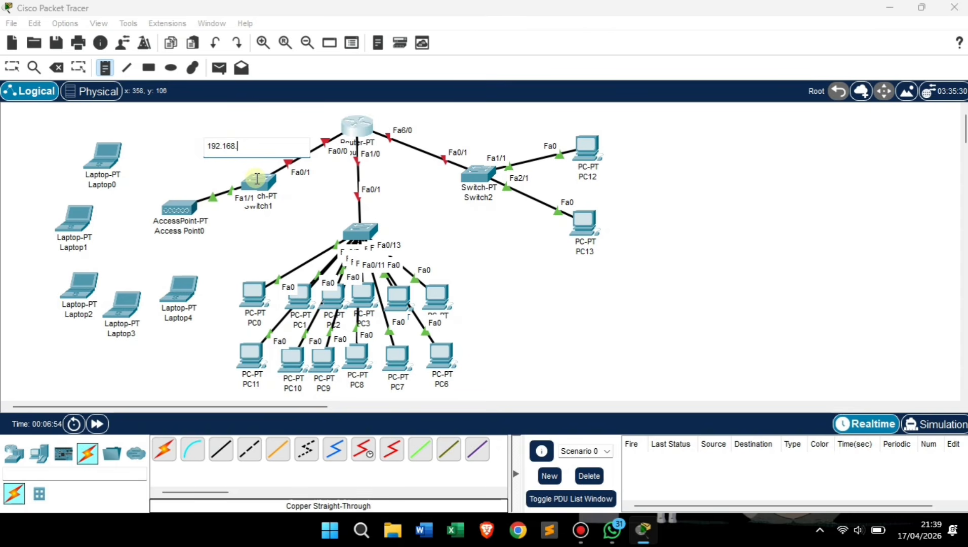
pyautogui.write('10.1')
# Step: Place a note reading 192.168.20.1 beside the link between Router0 and Switch0, just above Switch0
pyautogui.click(368, 209)
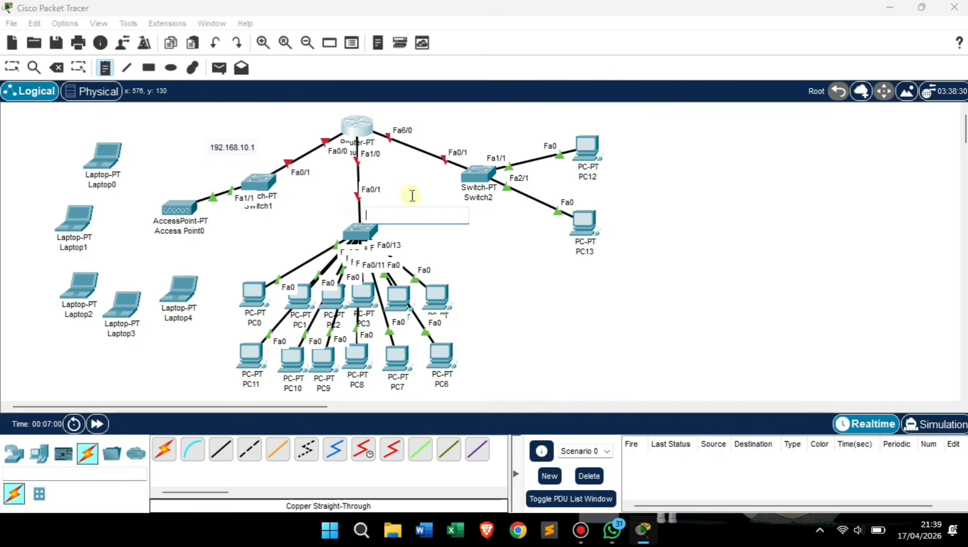
pyautogui.write('192.')
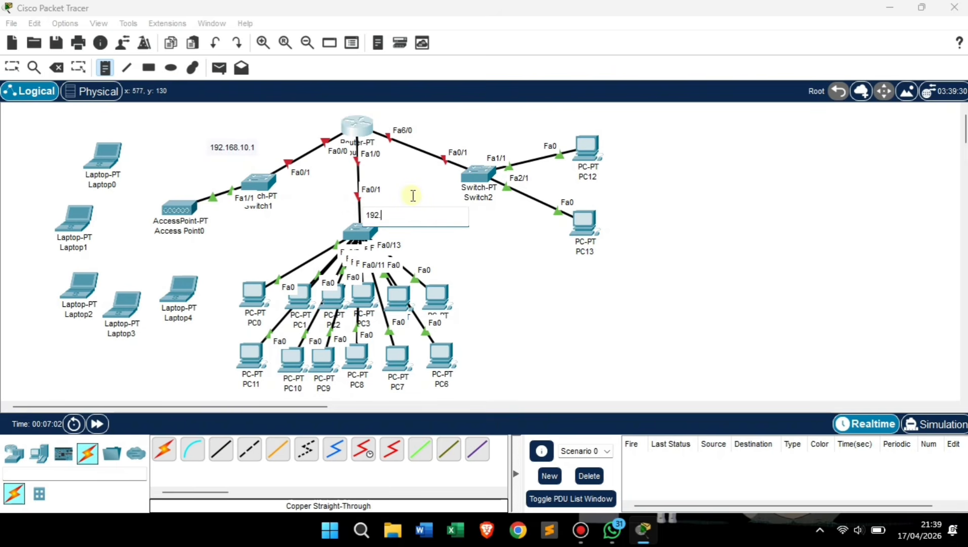
pyautogui.write('168.20.1')
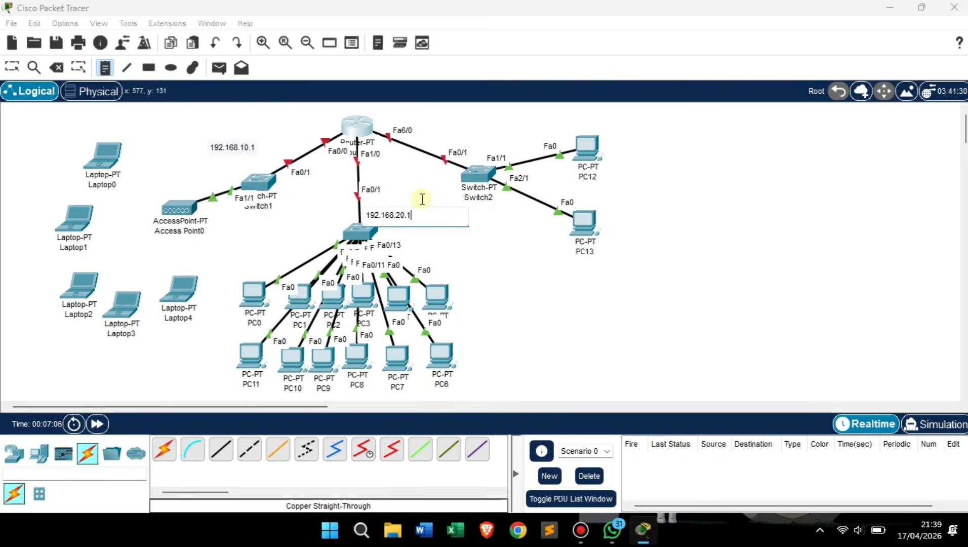
# Step: Place a note reading 192.168.30.1 above the link between Router0 and Switch2
pyautogui.click(450, 131)
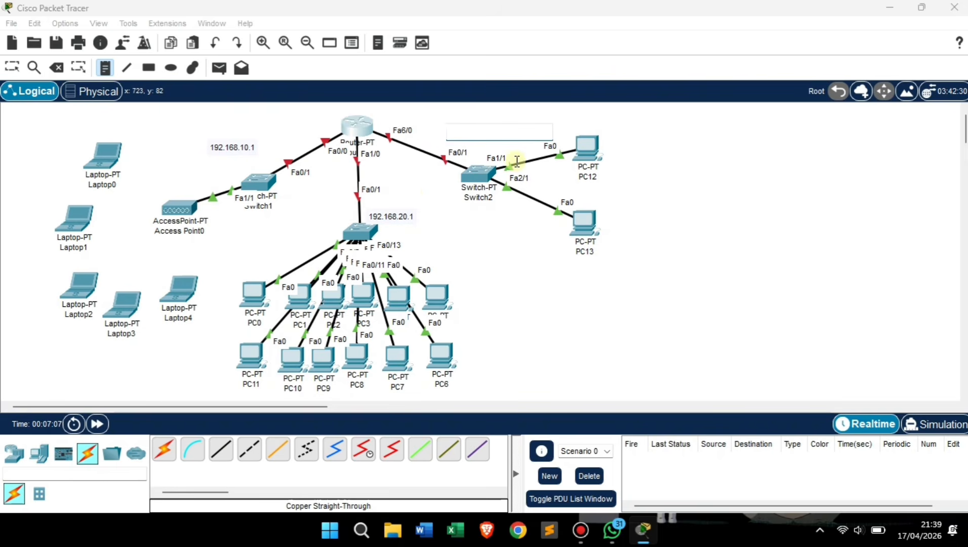
pyautogui.write('192.1')
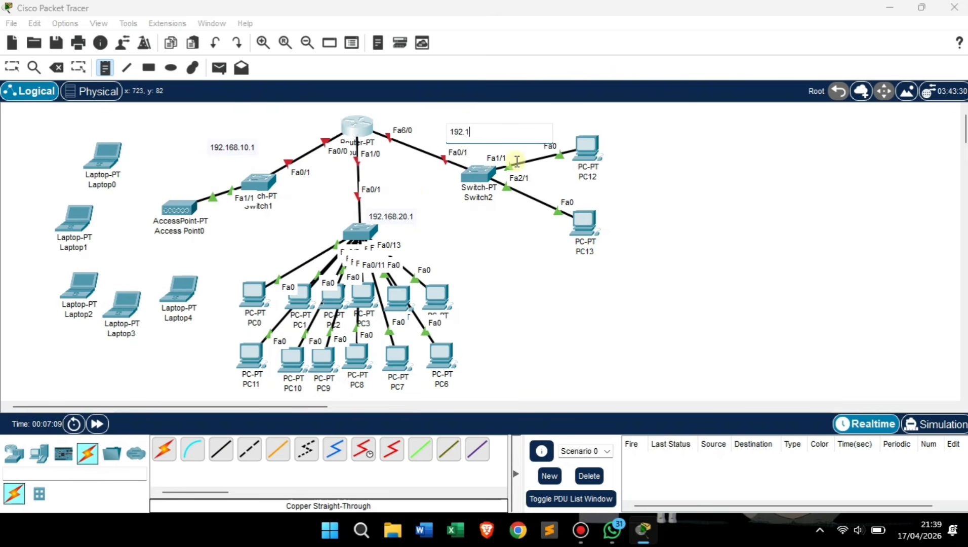
pyautogui.write('68.')
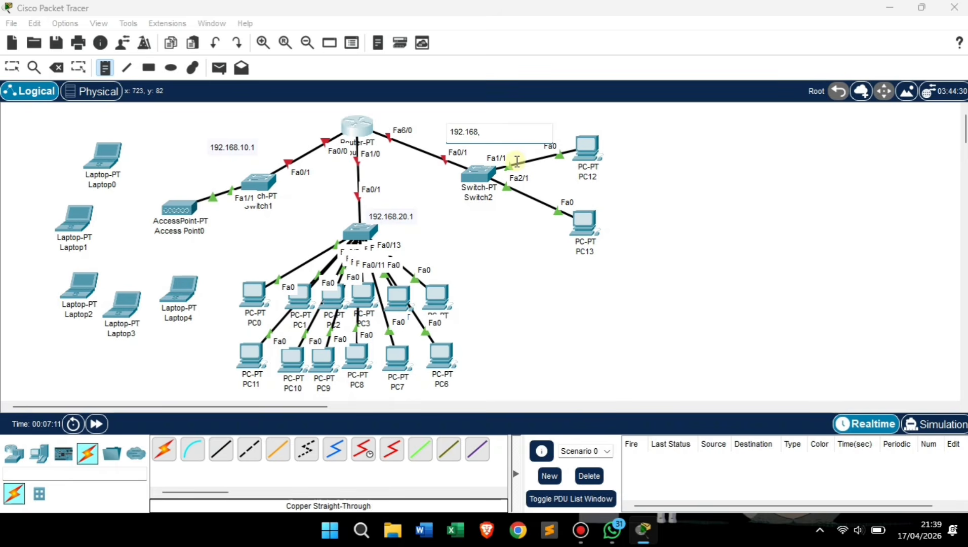
pyautogui.write('30.1')
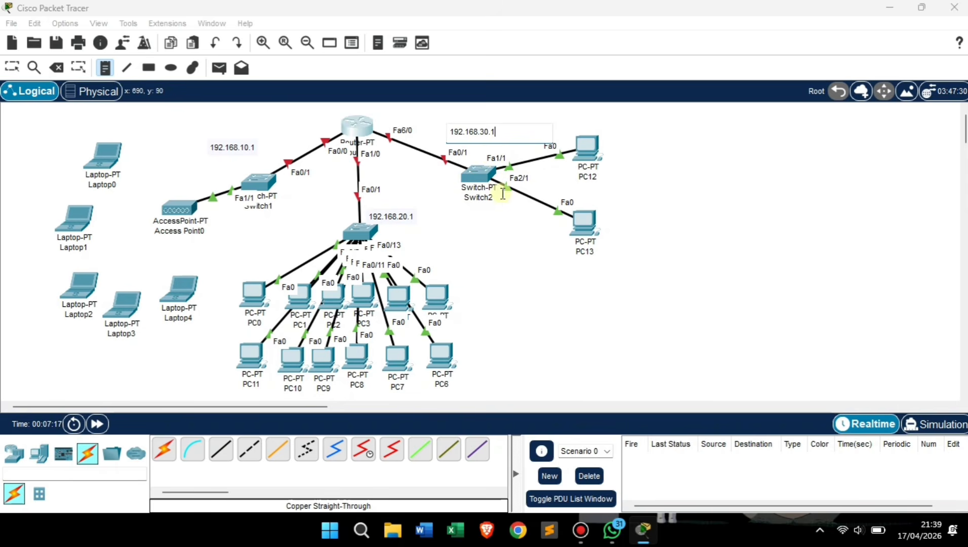
# Step: Move the three IP address notes closer to their links, shifting 192.168.20.1 slightly up, 192.168.30.1 slightly toward Router0 and 192.168.10.1 toward Router0
pyautogui.click(12, 66)
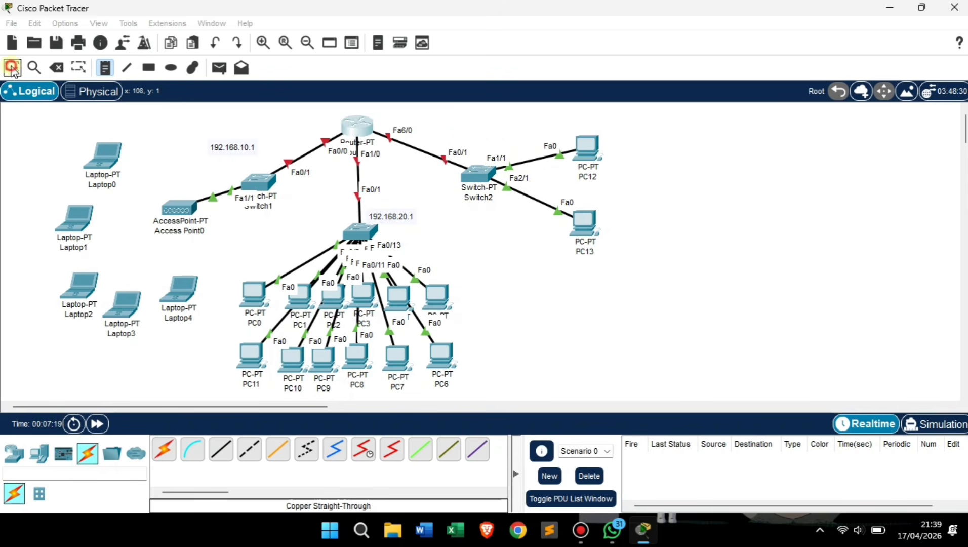
pyautogui.moveTo(395, 218); pyautogui.dragTo(395, 211)
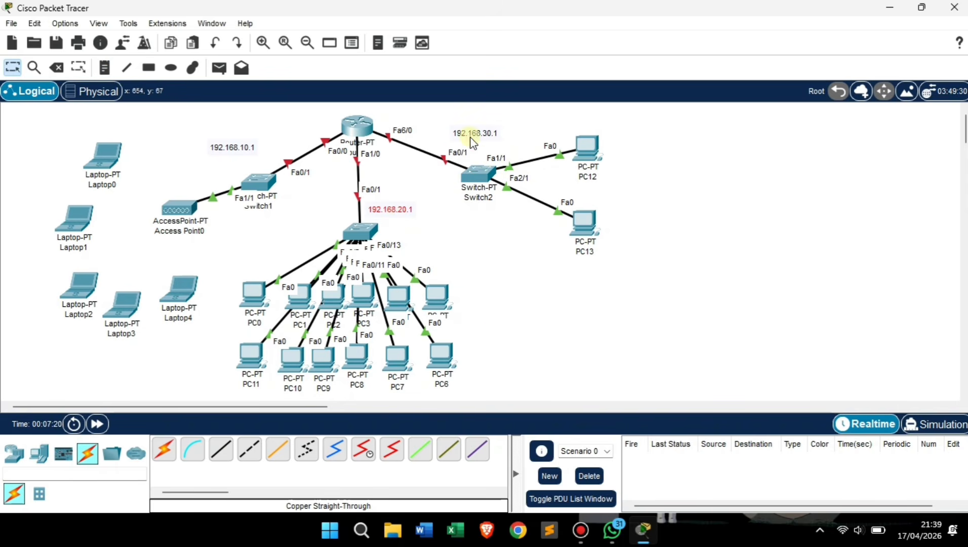
pyautogui.moveTo(472, 129); pyautogui.dragTo(462, 128)
pyautogui.moveTo(255, 147); pyautogui.dragTo(291, 140)
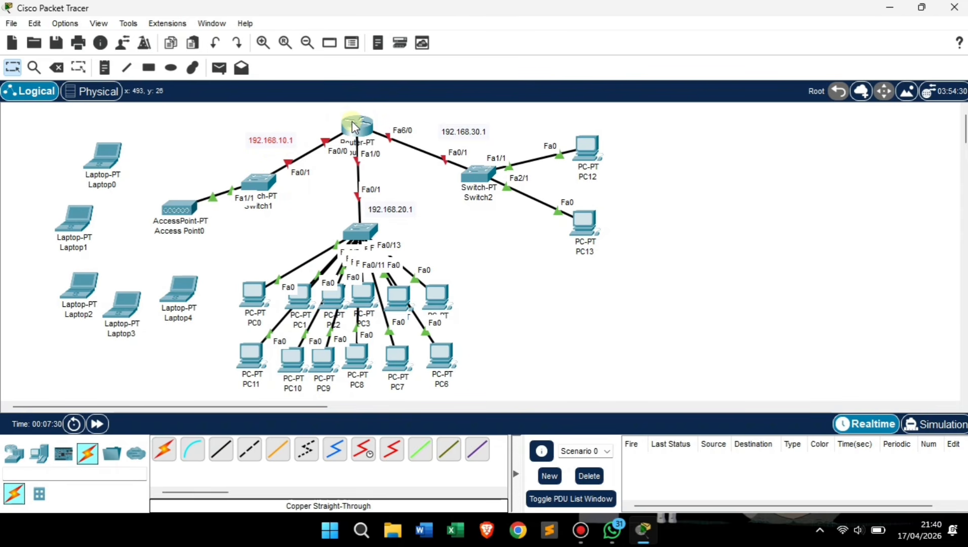
# Step: Open Router0's command line interface and decline the initial configuration dialog with n to reach the Router> prompt
pyautogui.moveTo(352, 127)
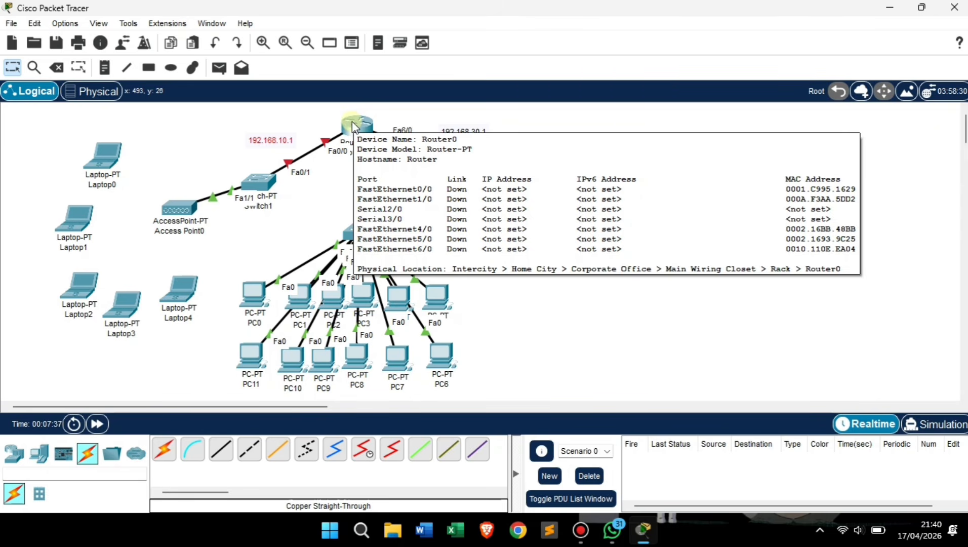
pyautogui.click(353, 127)
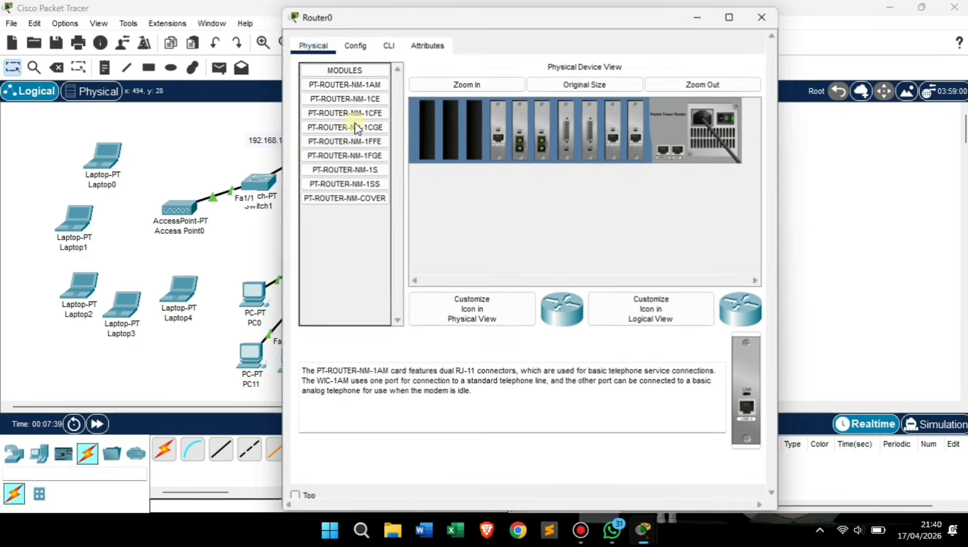
pyautogui.click(357, 127)
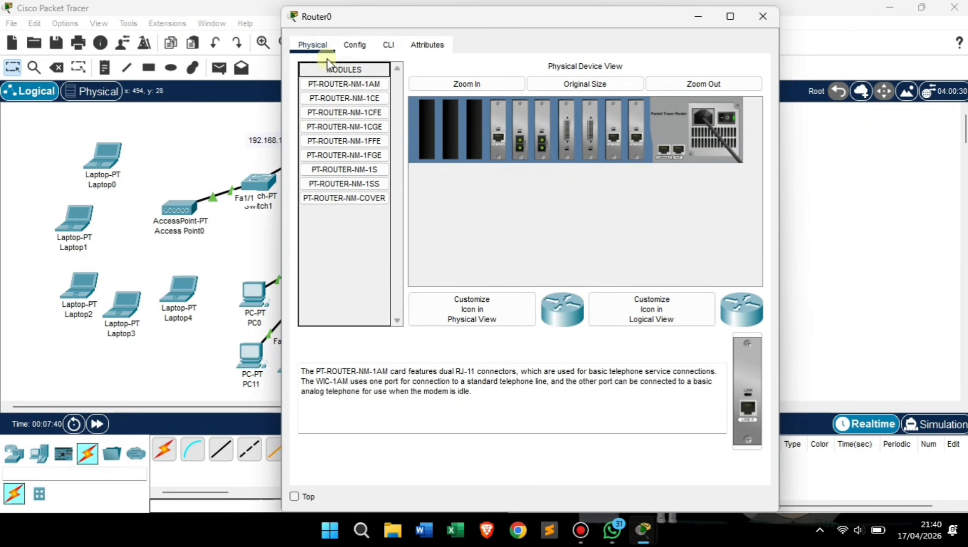
pyautogui.click(388, 46)
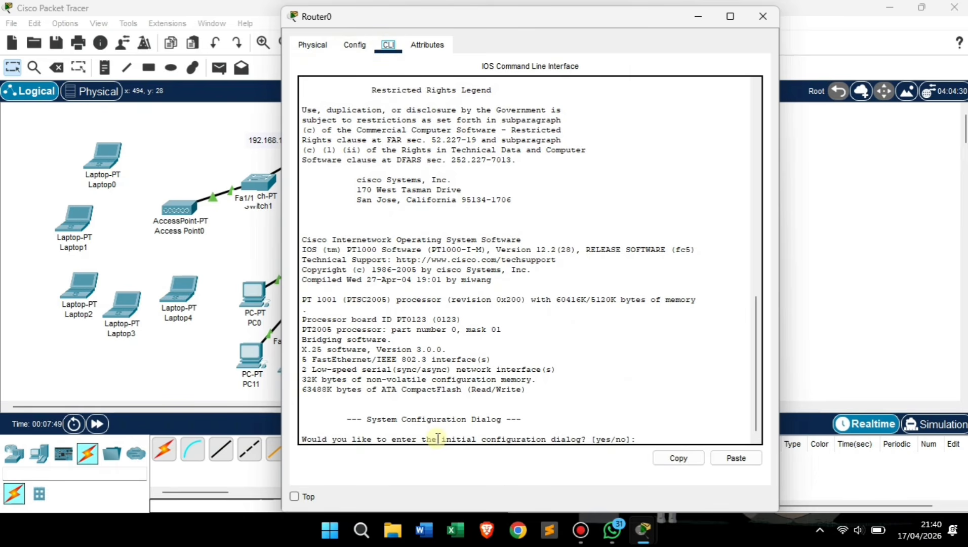
pyautogui.click(661, 438)
pyautogui.write('n')
pyautogui.press('Return')
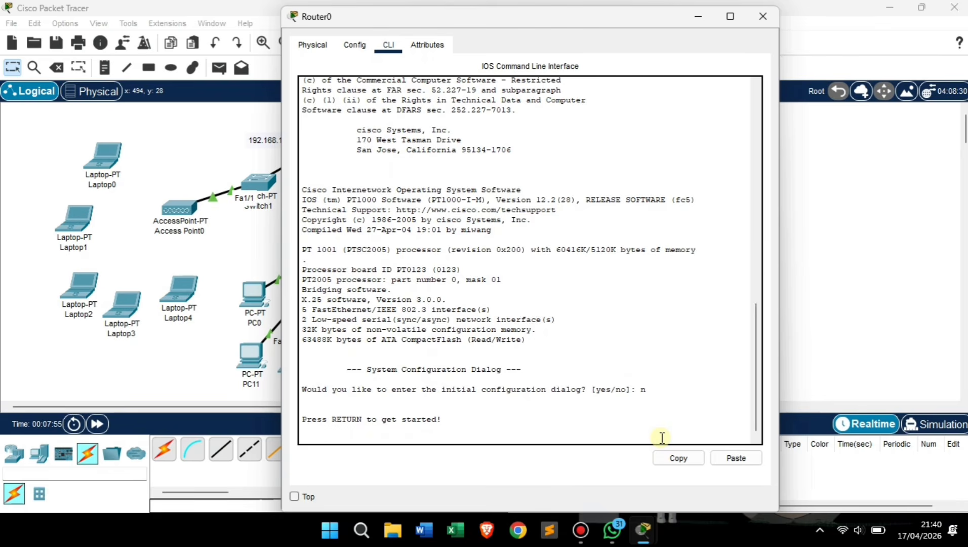
pyautogui.press('Return')
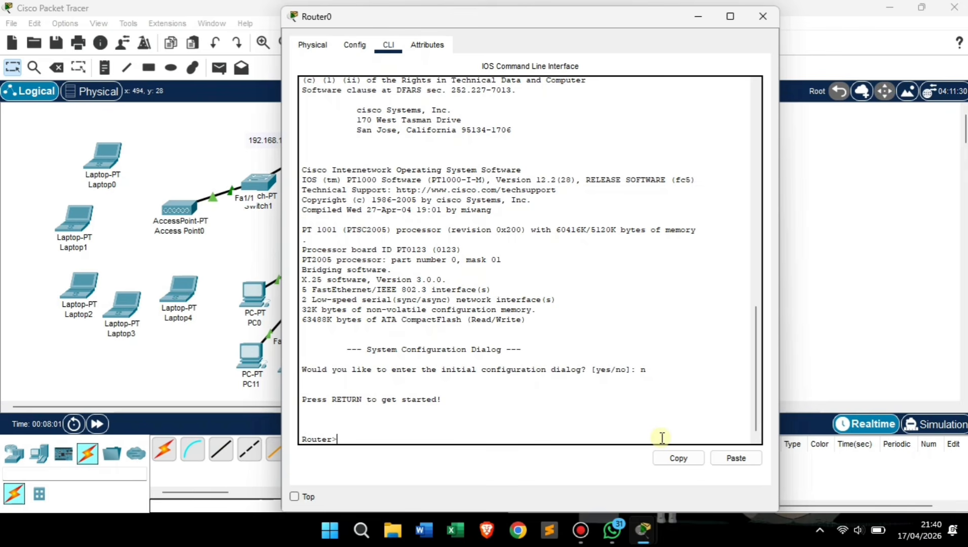
# Step: Enter privileged mode with ena and global configuration mode with conf t on Router0
pyautogui.write('ena')
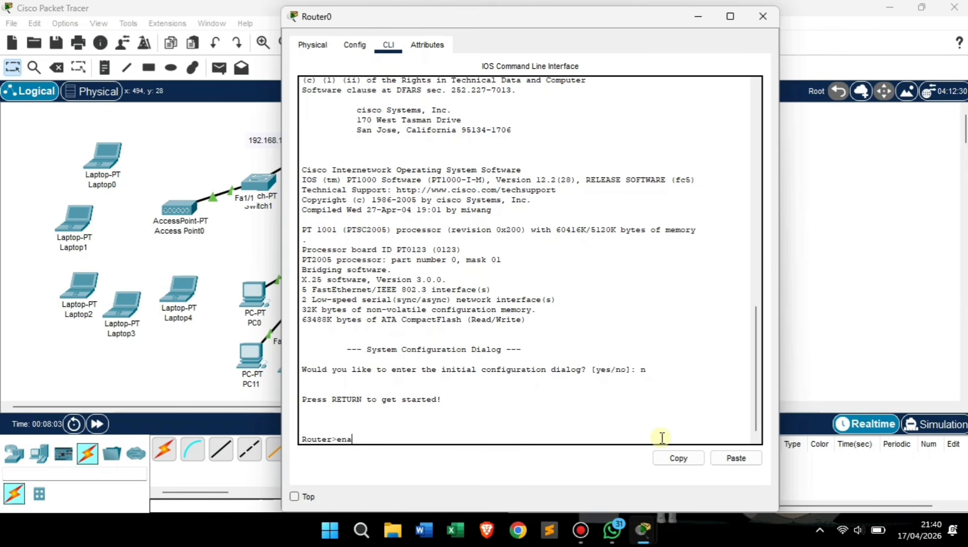
pyautogui.press('Return')
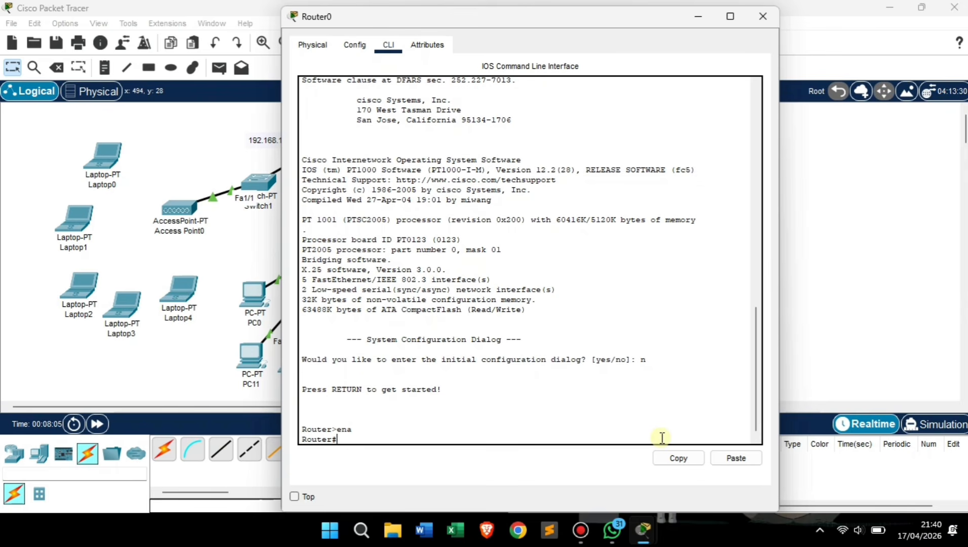
pyautogui.write('conf t')
pyautogui.press('Return')
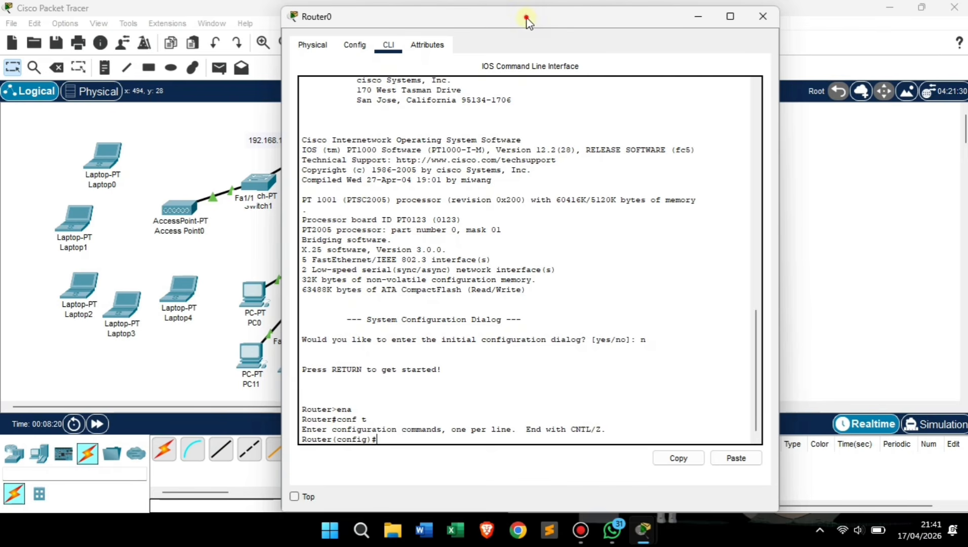
# Step: Move the Router0 window clear of the topology and assign interface fa0/0 the IP address 192.168.10.1 with mask 255.255.255.0
pyautogui.moveTo(526, 20); pyautogui.dragTo(719, 28)
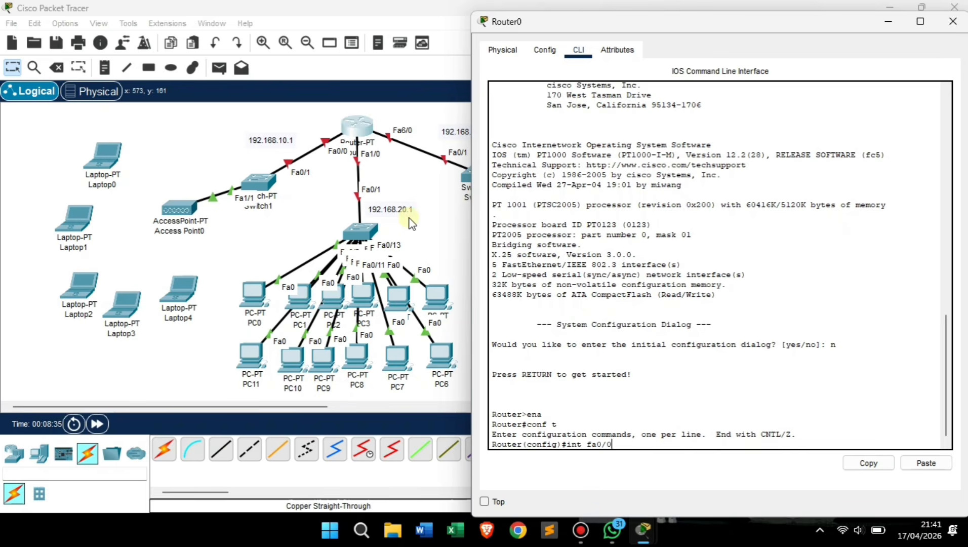
pyautogui.press('Return')
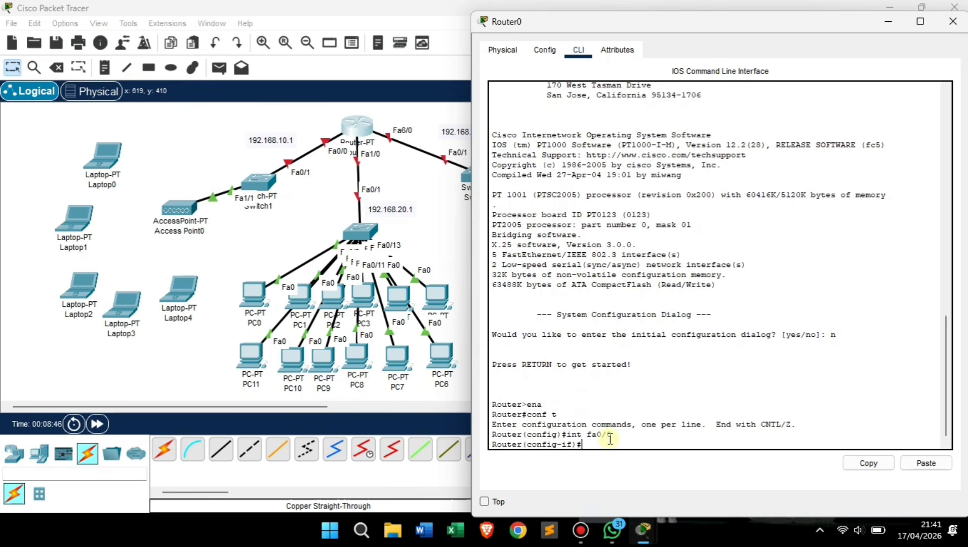
pyautogui.write('dress 192.1')
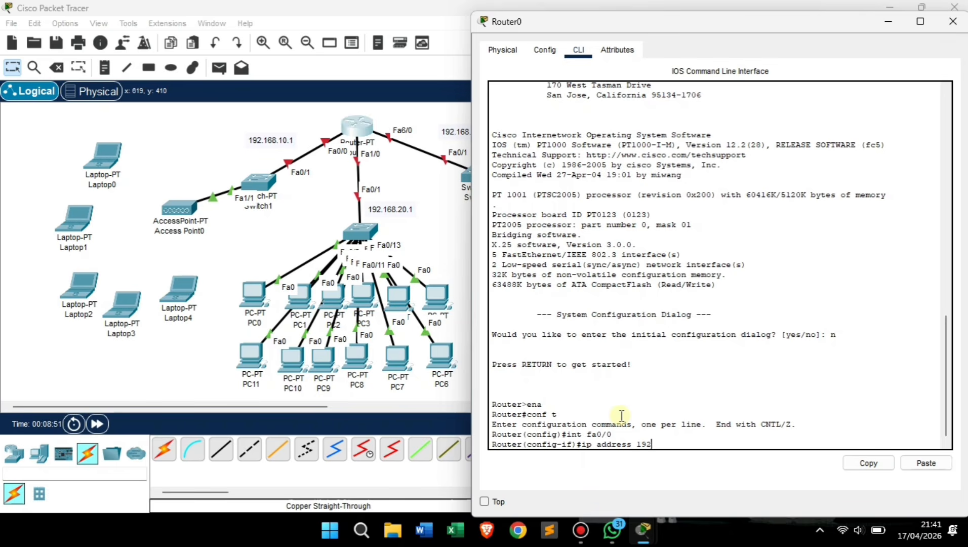
pyautogui.write('68.10.1')
pyautogui.write('255.255.255.0')
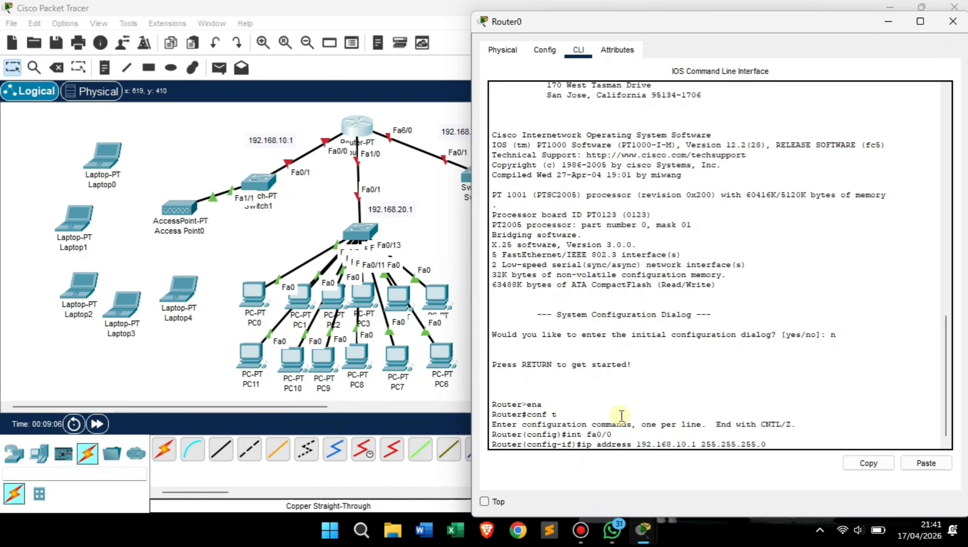
pyautogui.press('Return')
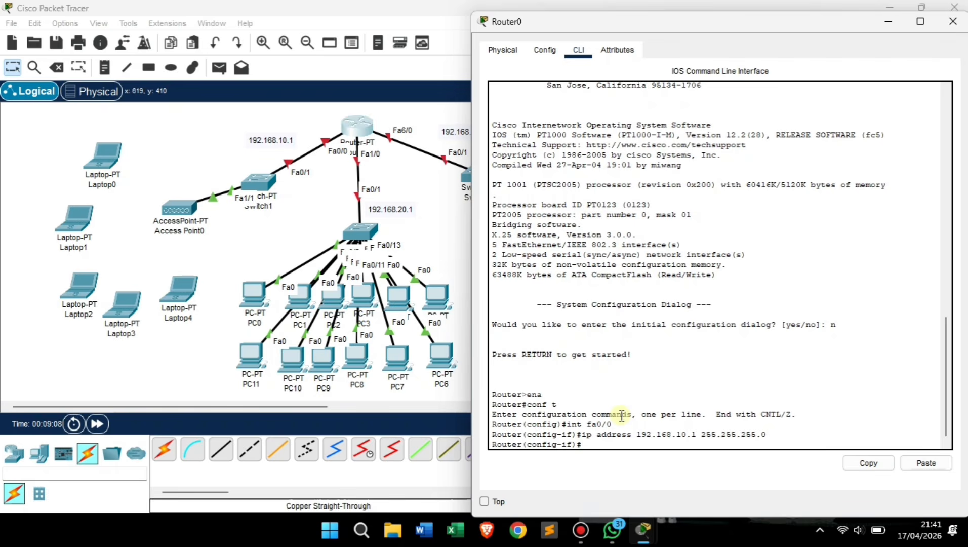
# Step: Enable interface fa0/0 with no shut and return to global configuration mode with ex
pyautogui.write('no shut')
pyautogui.press('Return')
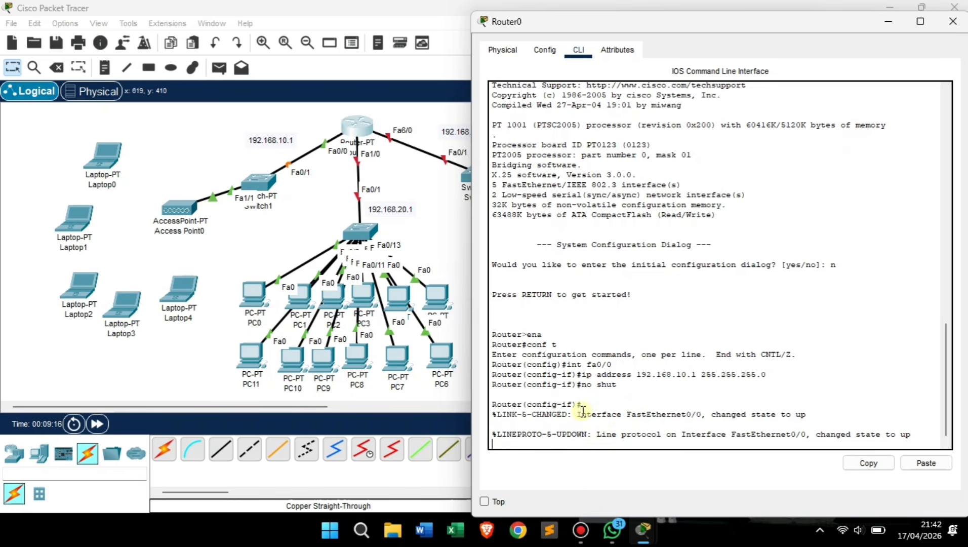
pyautogui.press('Return')
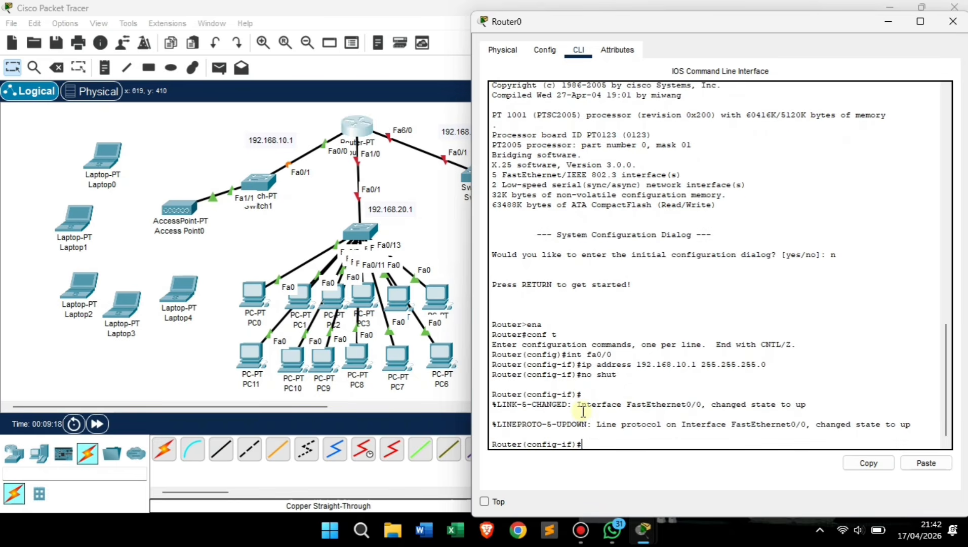
pyautogui.write('ex')
pyautogui.press('Return')
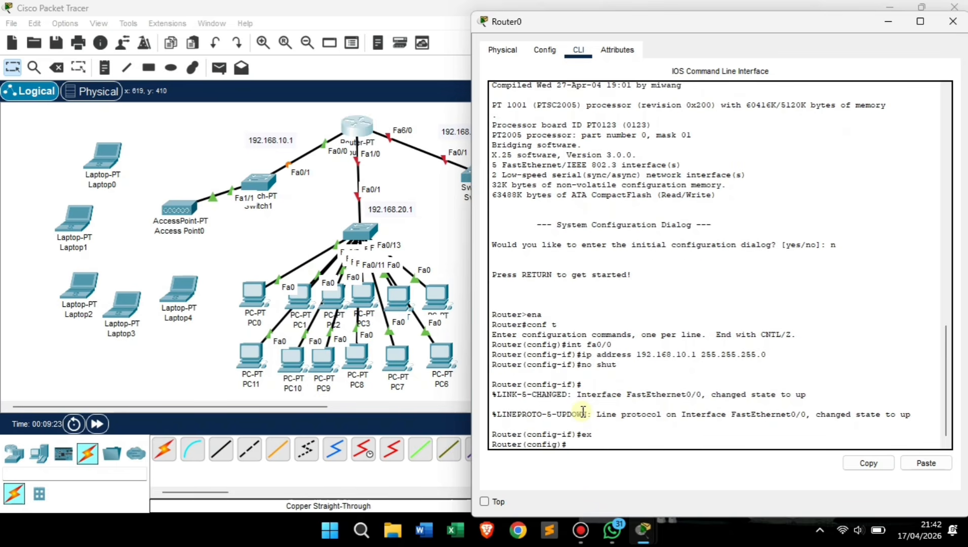
pyautogui.press('Return')
pyautogui.press('Return')
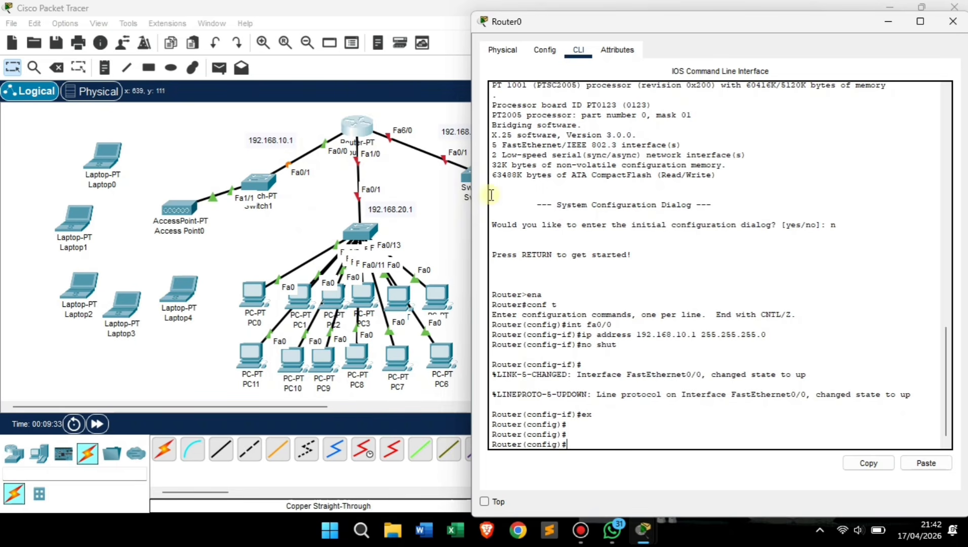
# Step: Assign Router0's interface fa 1/0 the IP address 192.168.20.1 with mask 255.255.255.0
pyautogui.write('nt')
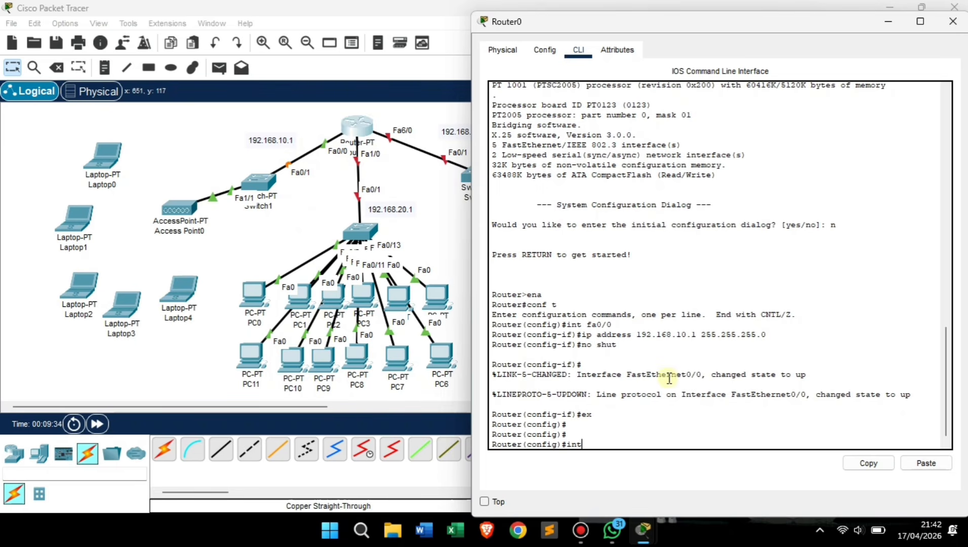
pyautogui.write(' fa 1/0')
pyautogui.press('Return')
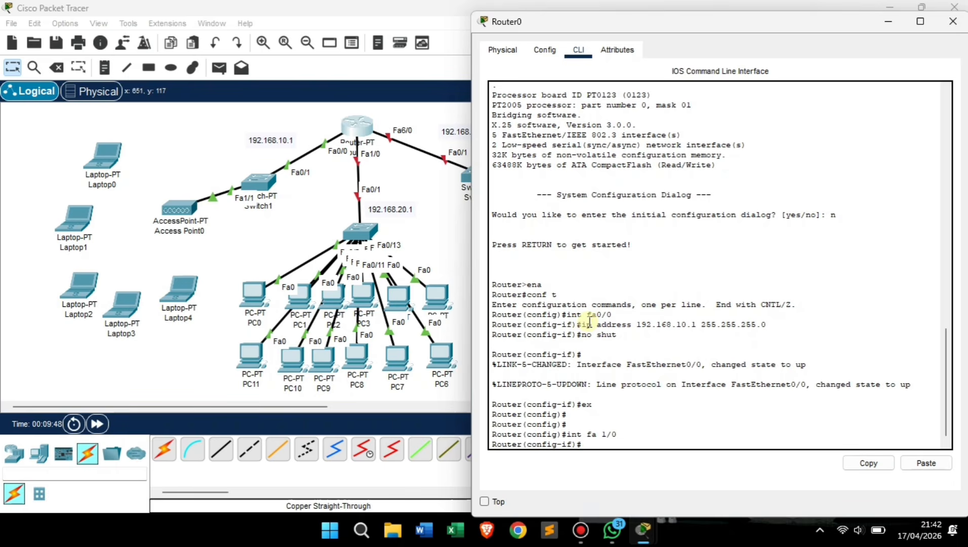
pyautogui.write('address 192.168.')
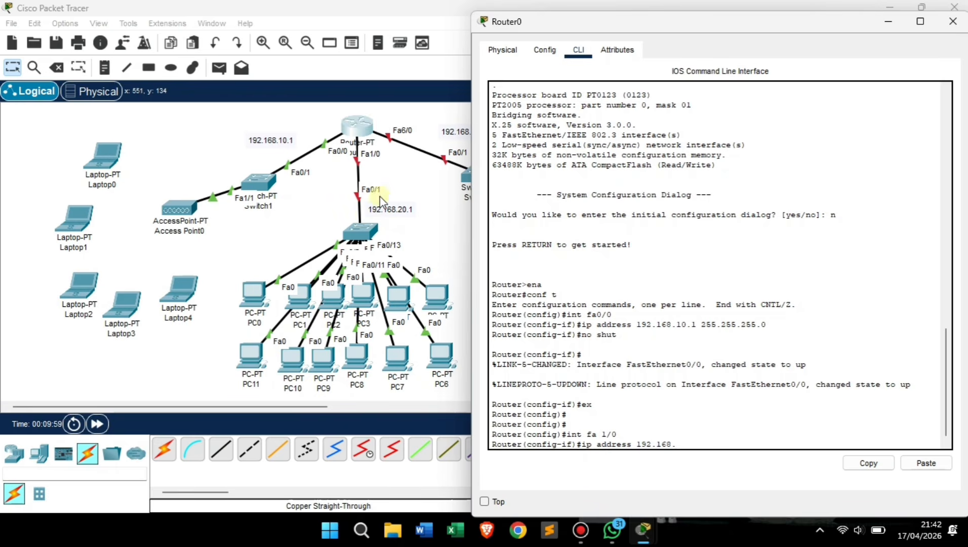
pyautogui.write('20.1 255.')
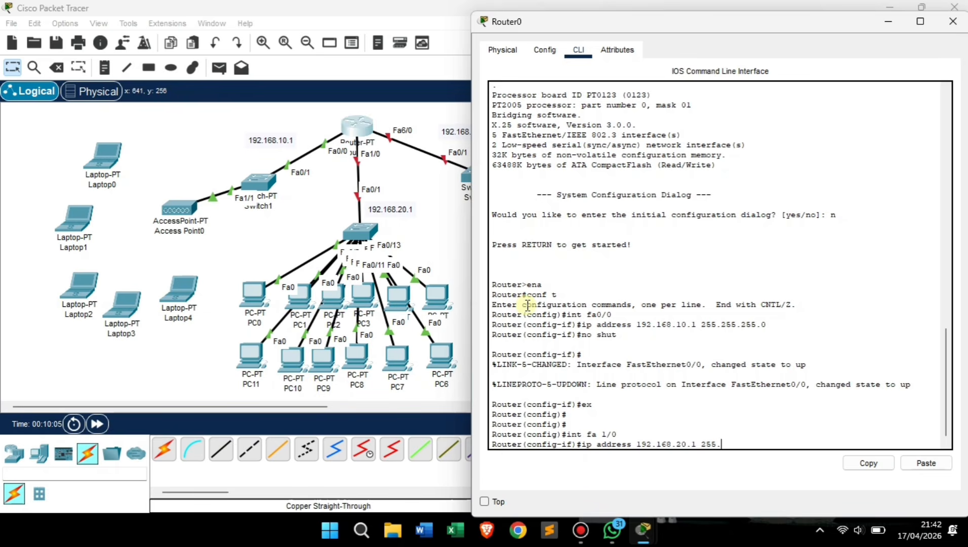
pyautogui.write('255.255.0')
pyautogui.press('Return')
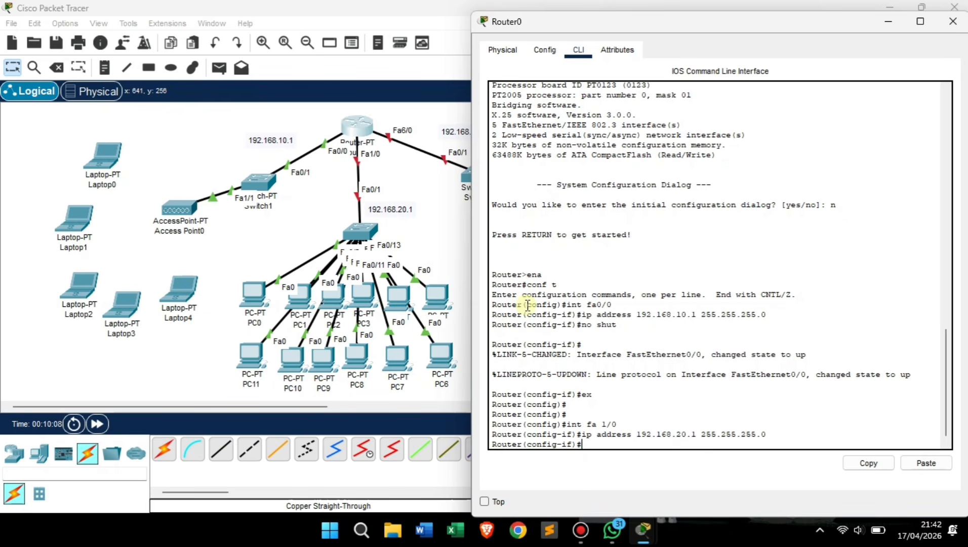
# Step: Enable interface fa 1/0 on Router0 with no shut
pyautogui.write('no shut')
pyautogui.press('Return')
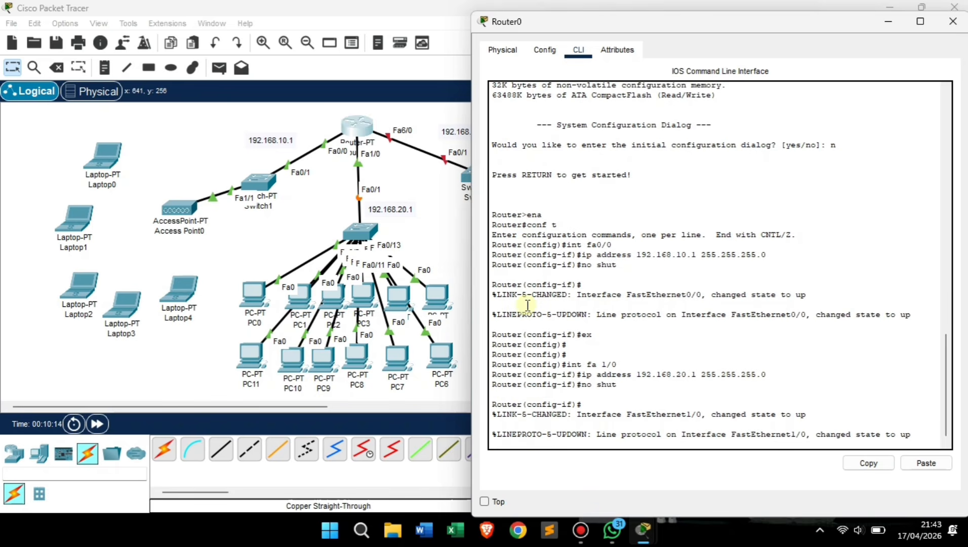
pyautogui.press('Return')
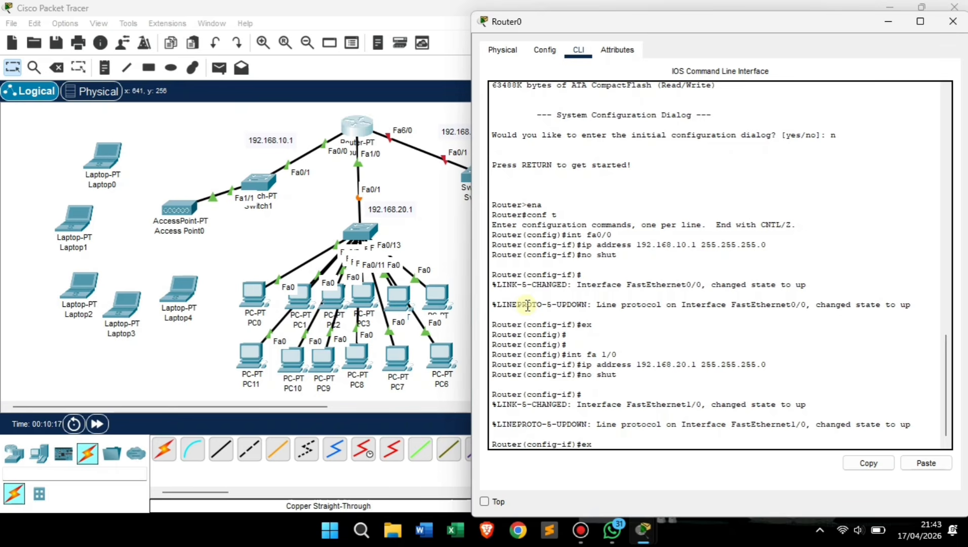
# Step: Return Router0 to global configuration mode with ex and move its window clear of the 192.168.30.1 link
pyautogui.write('ex')
pyautogui.press('Return')
pyautogui.press('Return')
pyautogui.press('Return')
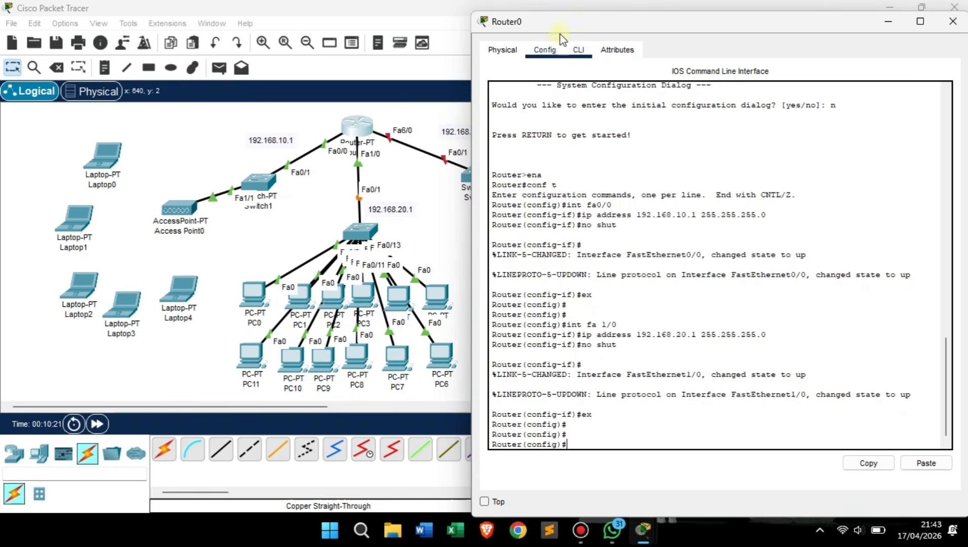
pyautogui.moveTo(564, 23); pyautogui.dragTo(644, 20)
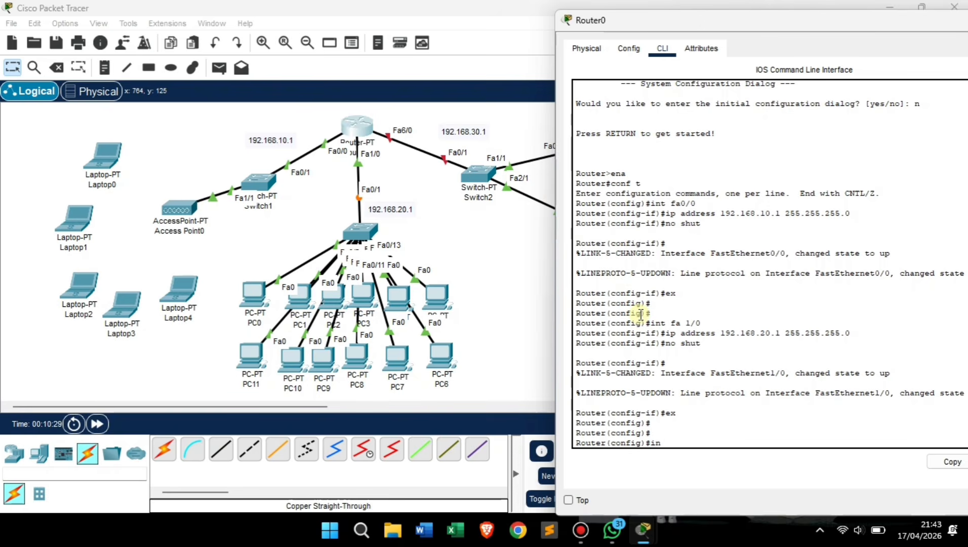
# Step: Assign Router0's interface fa 6/0 the IP address 192.168.30.1 with mask 255.255.255.0
pyautogui.write('t fa')
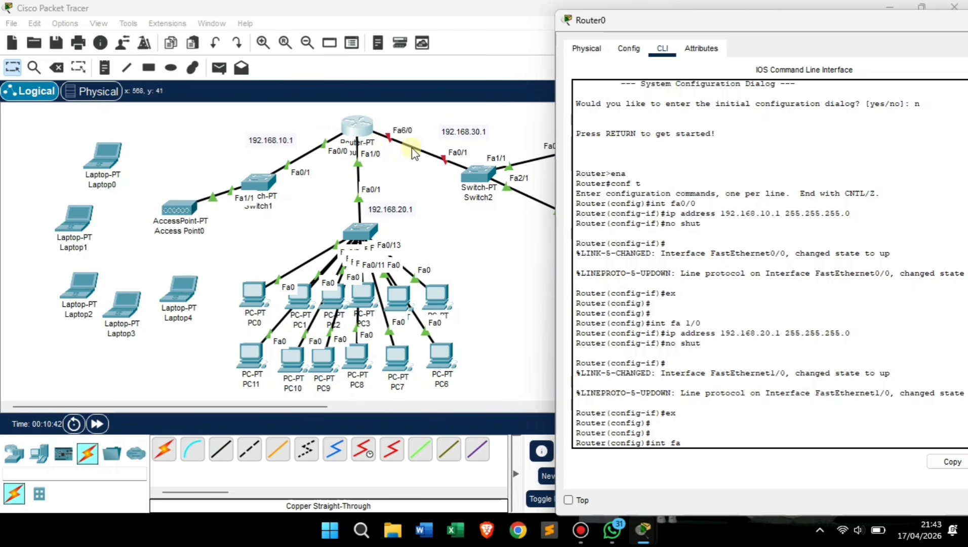
pyautogui.write('6/0')
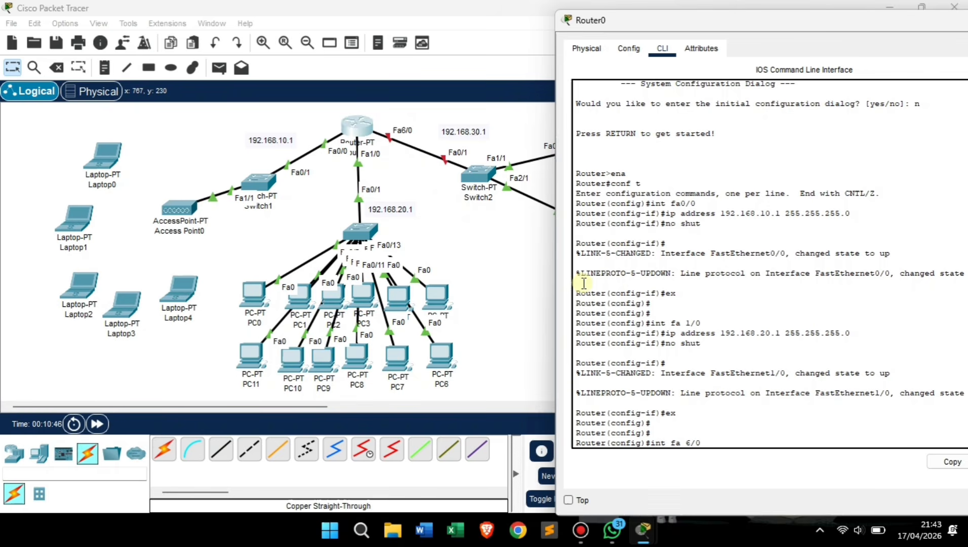
pyautogui.press('Return')
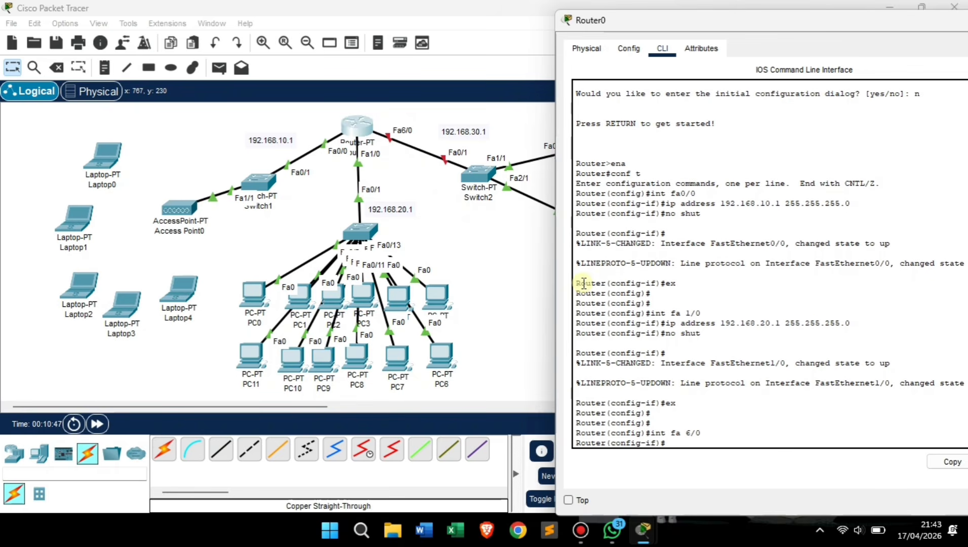
pyautogui.write('ip address 192')
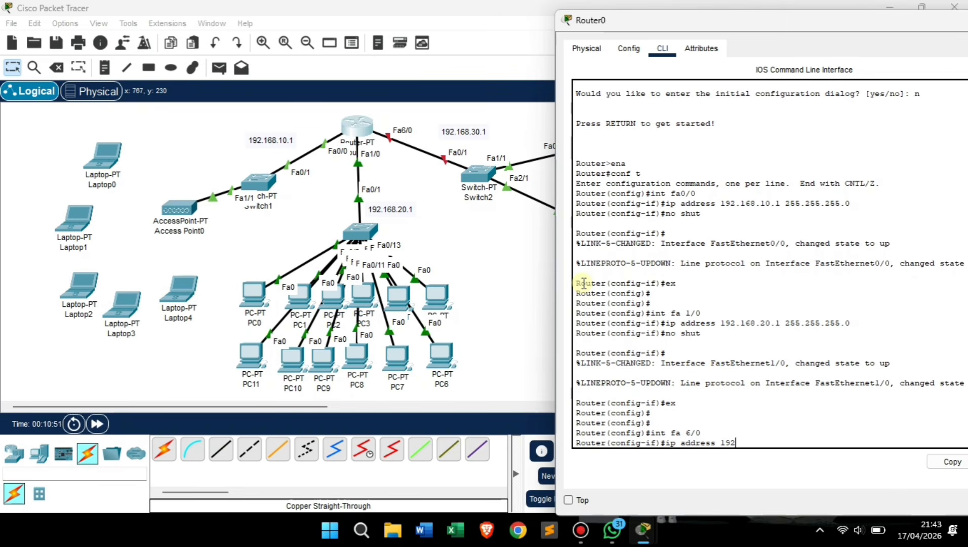
pyautogui.write('.168')
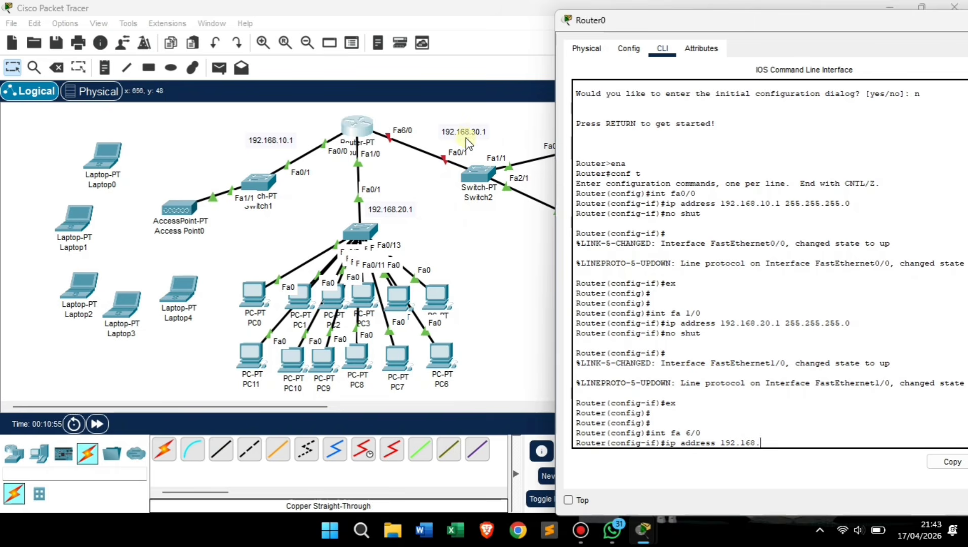
pyautogui.write('.30.1 255.2')
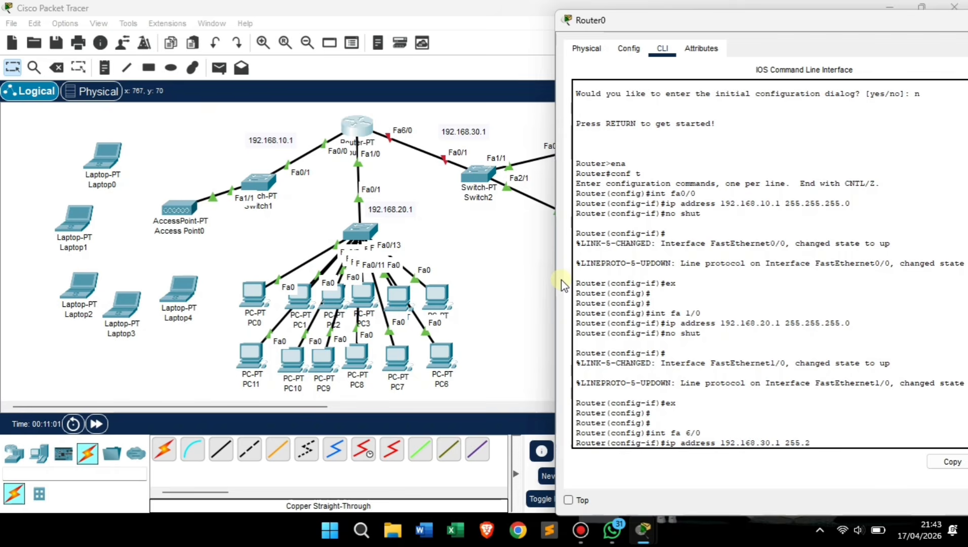
pyautogui.write('55.255.0')
pyautogui.press('Return')
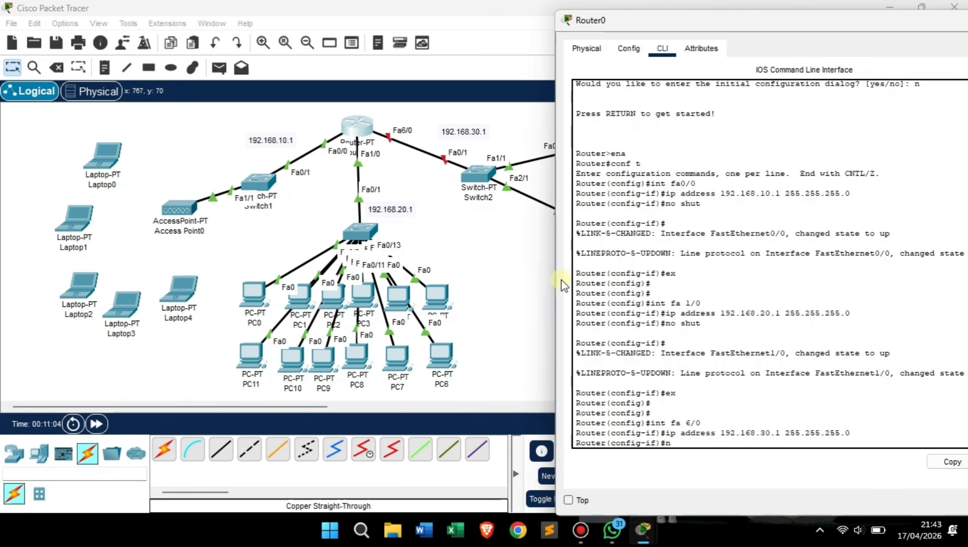
# Step: Enable interface fa 6/0 on Router0 with no shut and return to global configuration mode with ex
pyautogui.write('no shut')
pyautogui.press('Return')
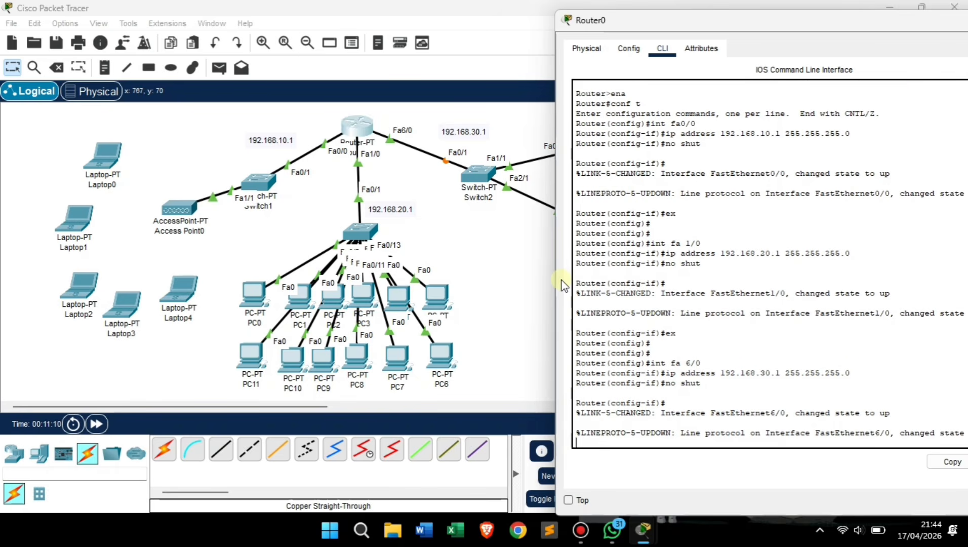
pyautogui.press('Return')
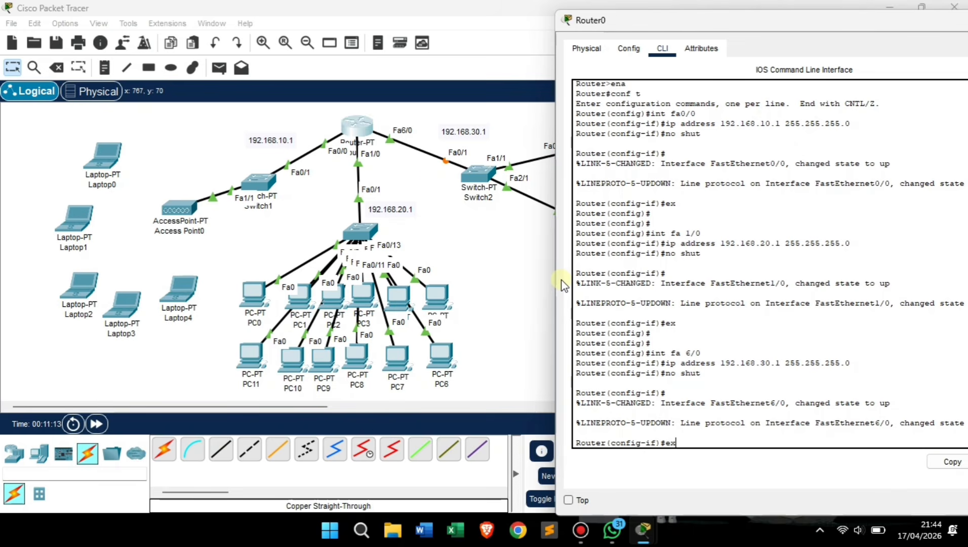
pyautogui.press('Return')
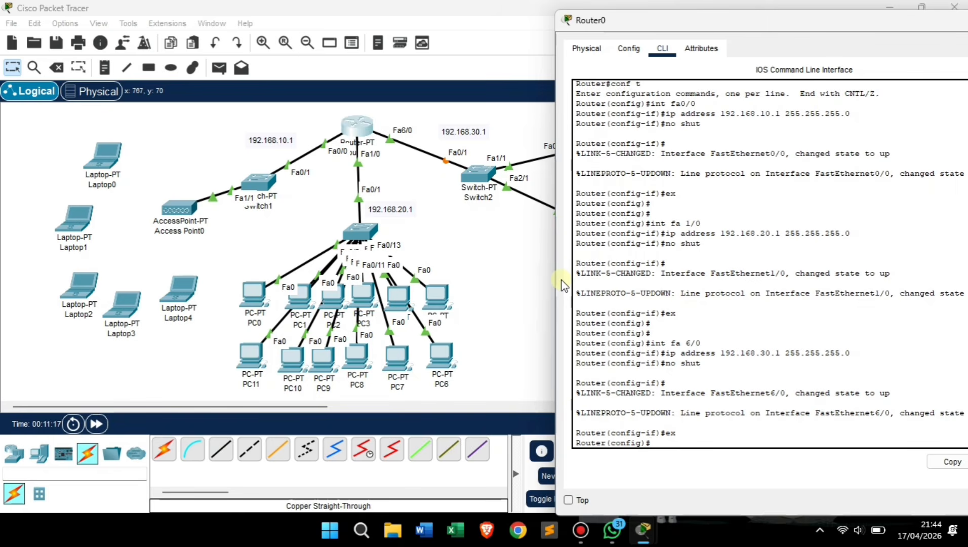
# Step: Close and reopen Router0, and review the IP settings of FastEthernet0/0, FastEthernet1/0 and FastEthernet6/0 in its interface configuration
pyautogui.moveTo(750, 22); pyautogui.dragTo(650, 40)
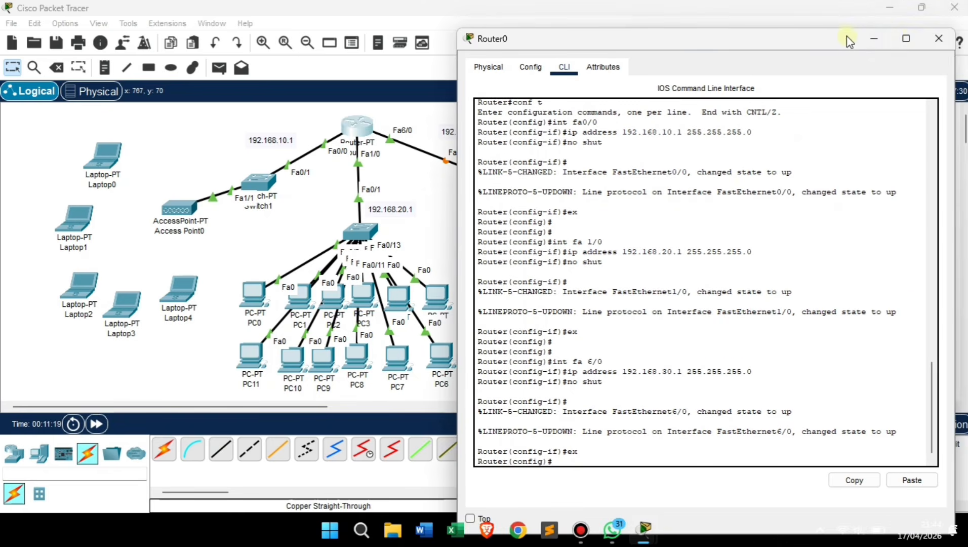
pyautogui.click(938, 38)
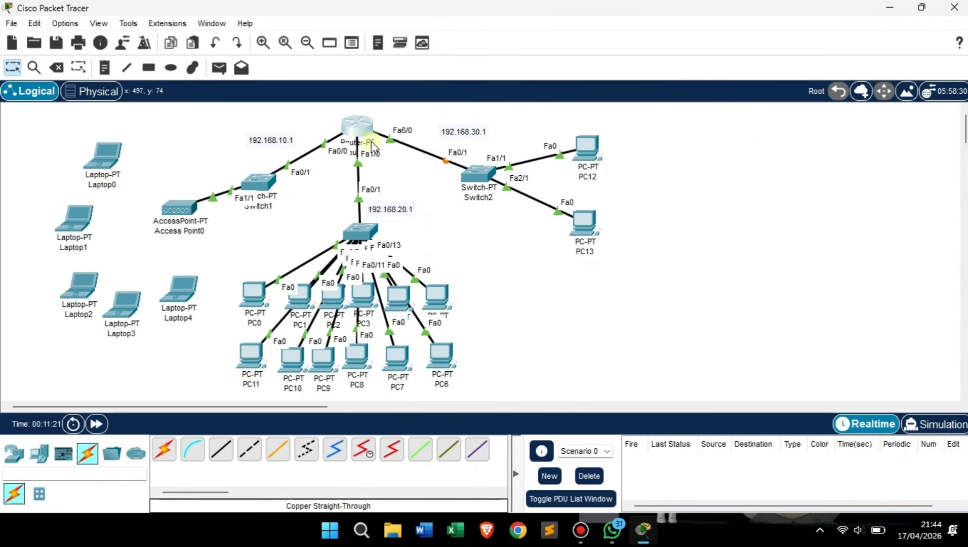
pyautogui.click(359, 126)
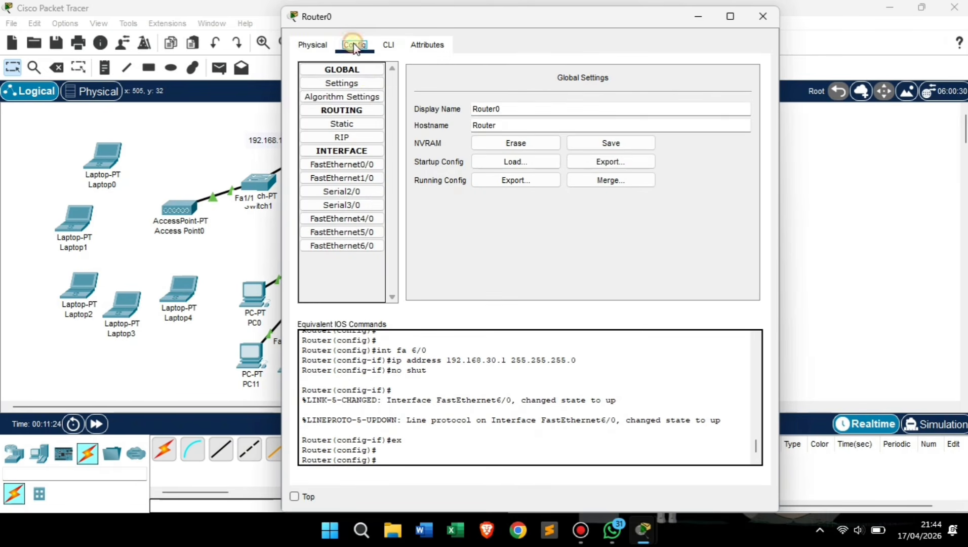
pyautogui.click(354, 45)
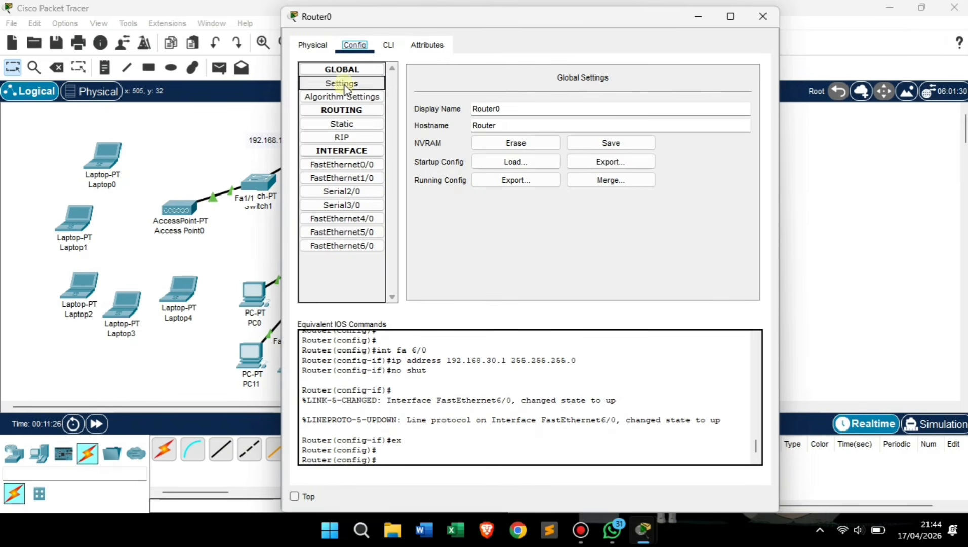
pyautogui.click(354, 166)
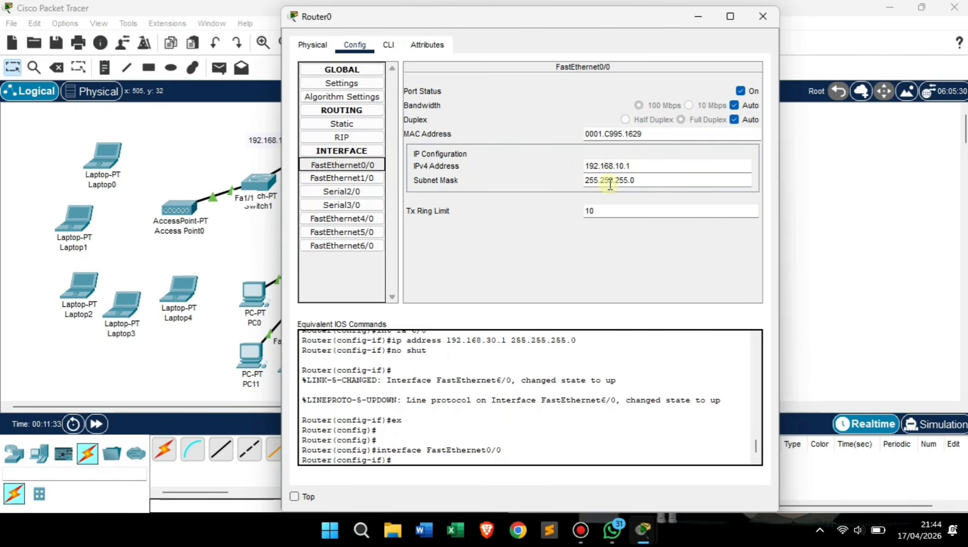
pyautogui.click(364, 178)
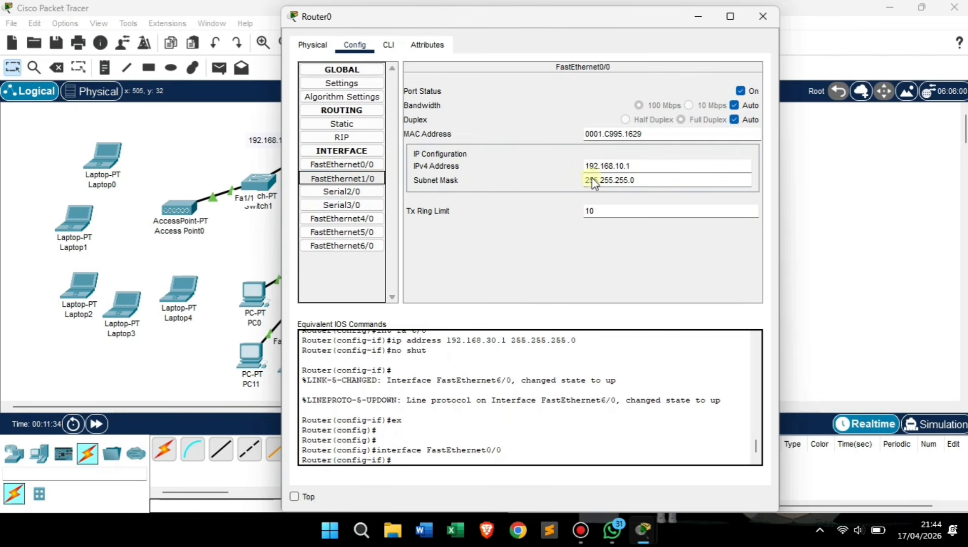
pyautogui.click(358, 233)
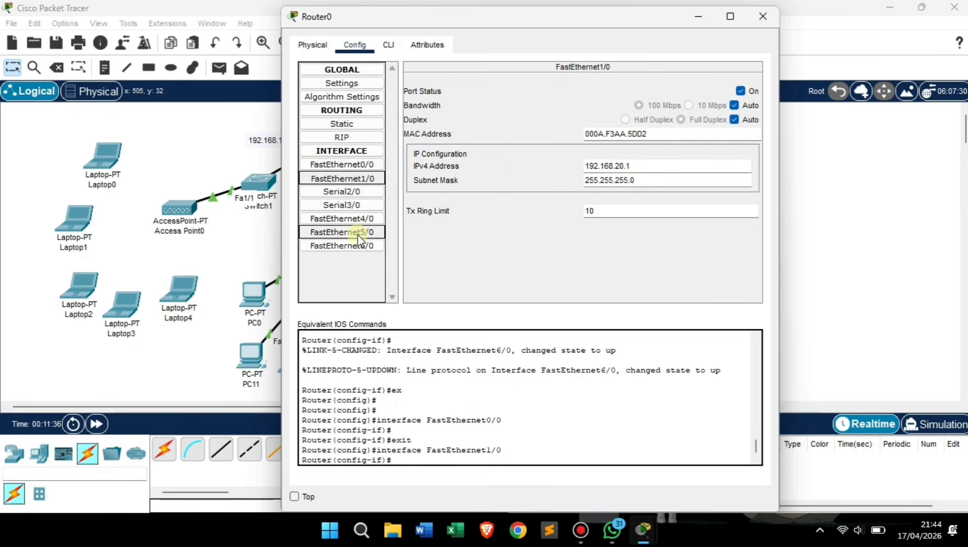
pyautogui.click(358, 245)
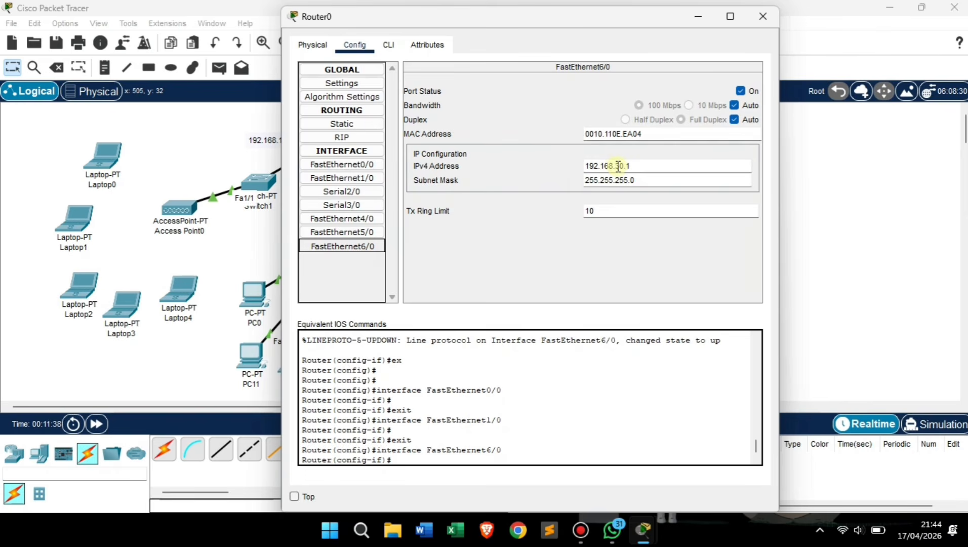
pyautogui.click(757, 15)
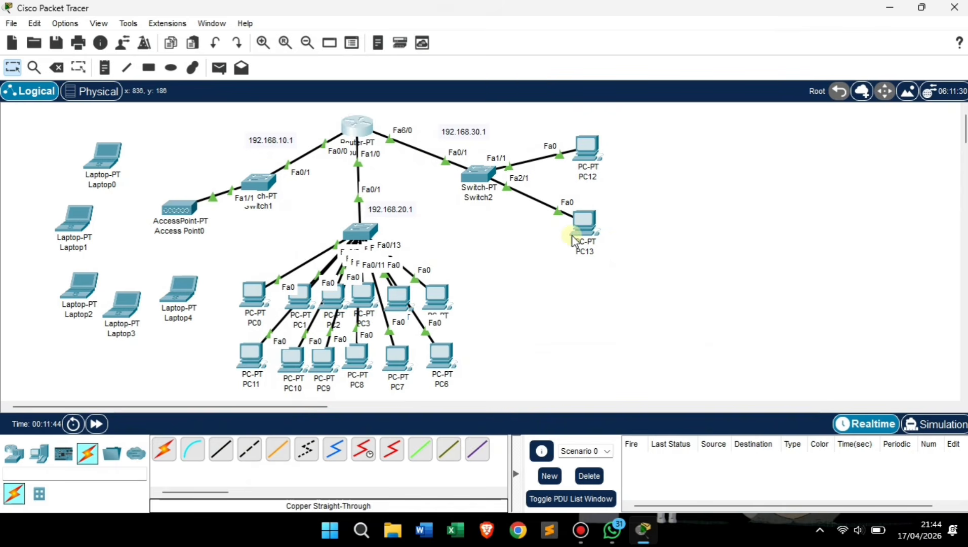
# Step: Reopen Router0's command line and leave the FastEthernet6/0 interface configuration mode with ex
pyautogui.click(353, 133)
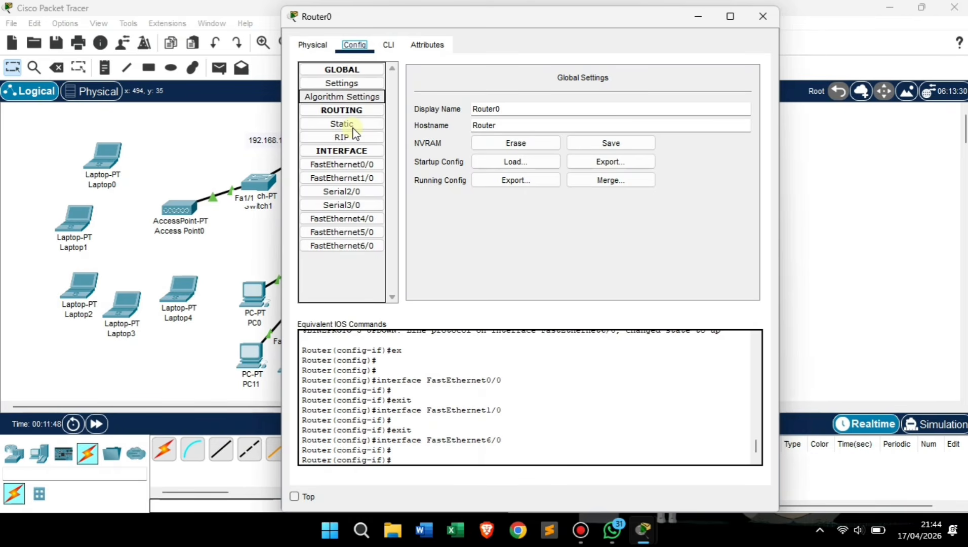
pyautogui.click(390, 46)
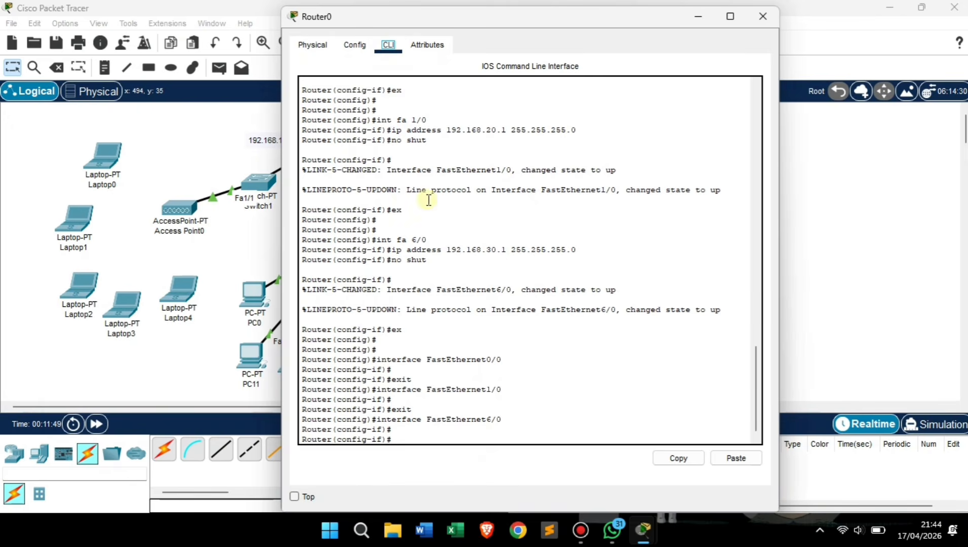
pyautogui.click(417, 434)
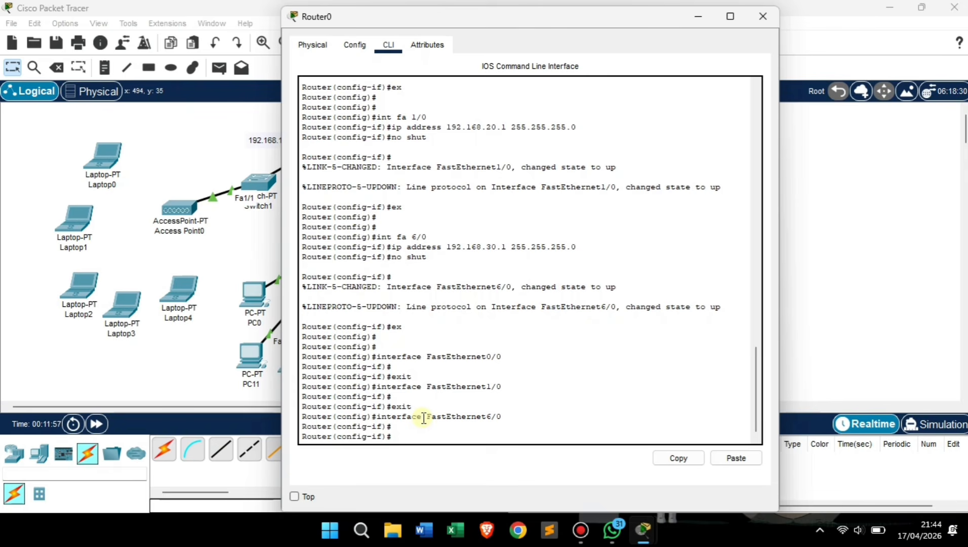
pyautogui.write('ex')
pyautogui.press('Return')
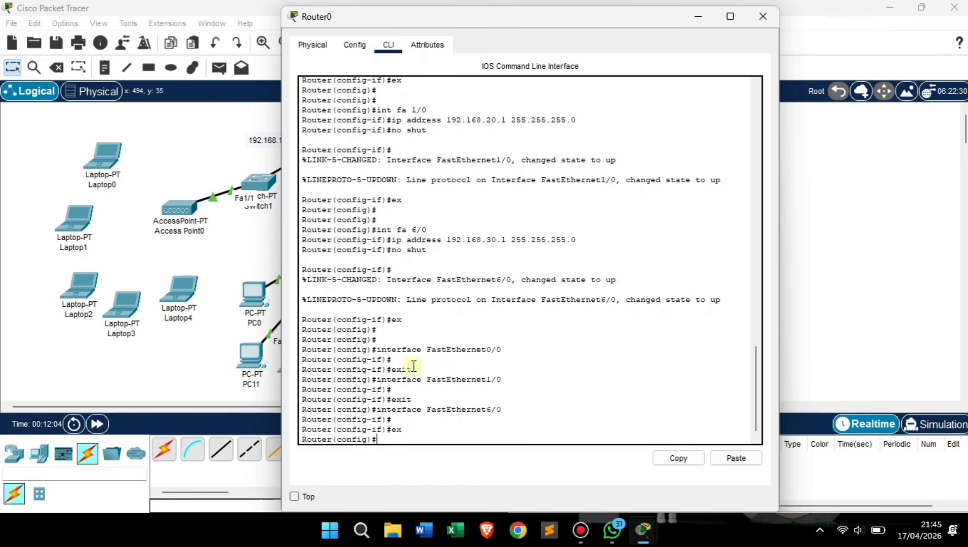
# Step: Move the Router0 window clear of the topology and create a DHCP pool named 192.168.10.1
pyautogui.moveTo(543, 22); pyautogui.dragTo(781, 36)
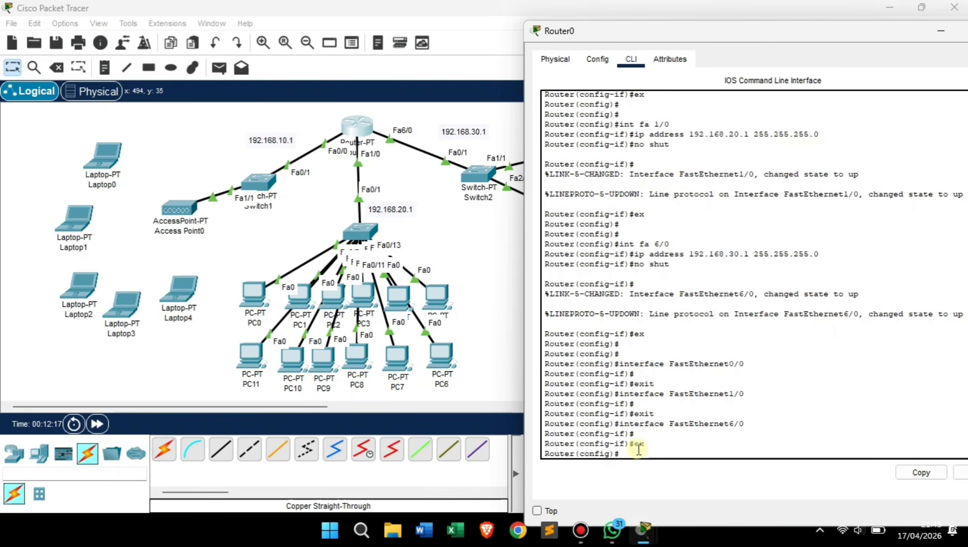
pyautogui.press('Return')
pyautogui.press('Return')
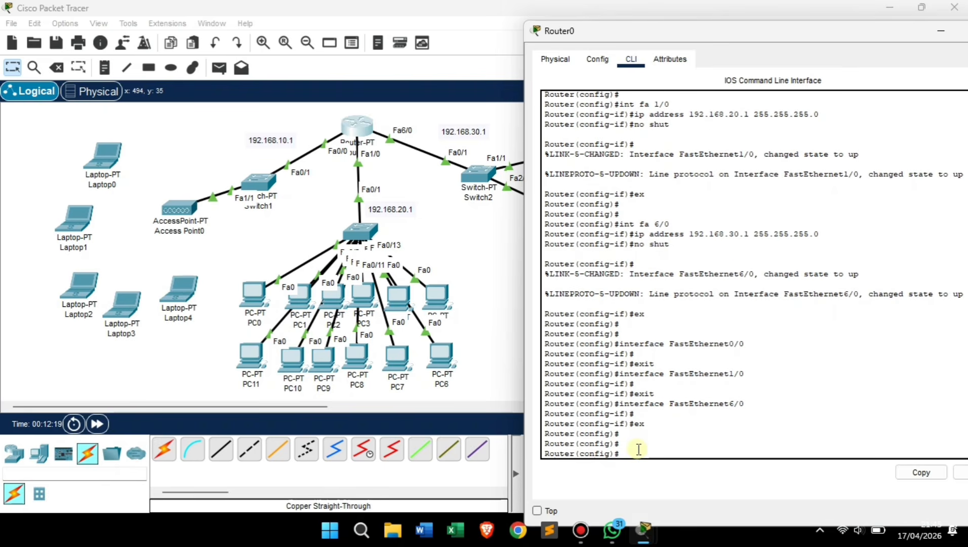
pyautogui.write('ip dhcp pool')
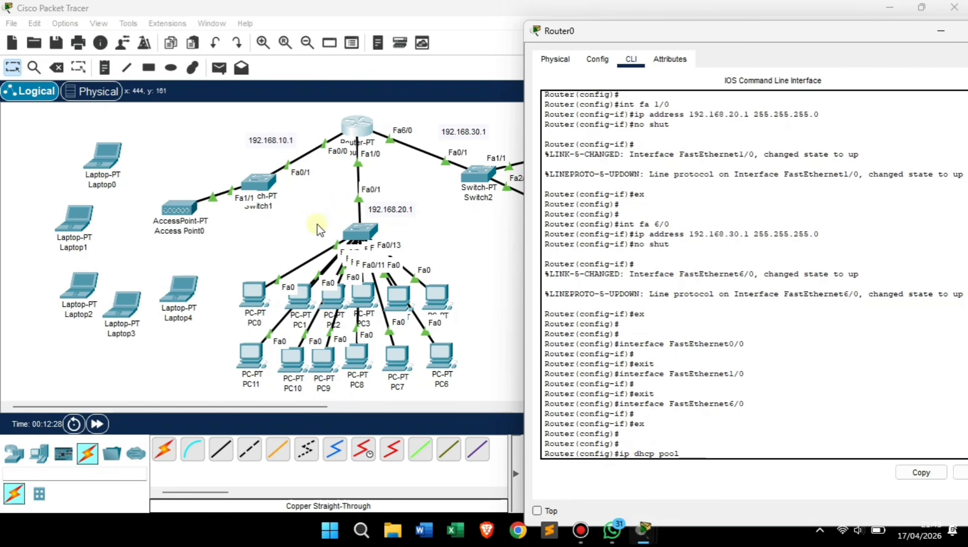
pyautogui.write('192.168')
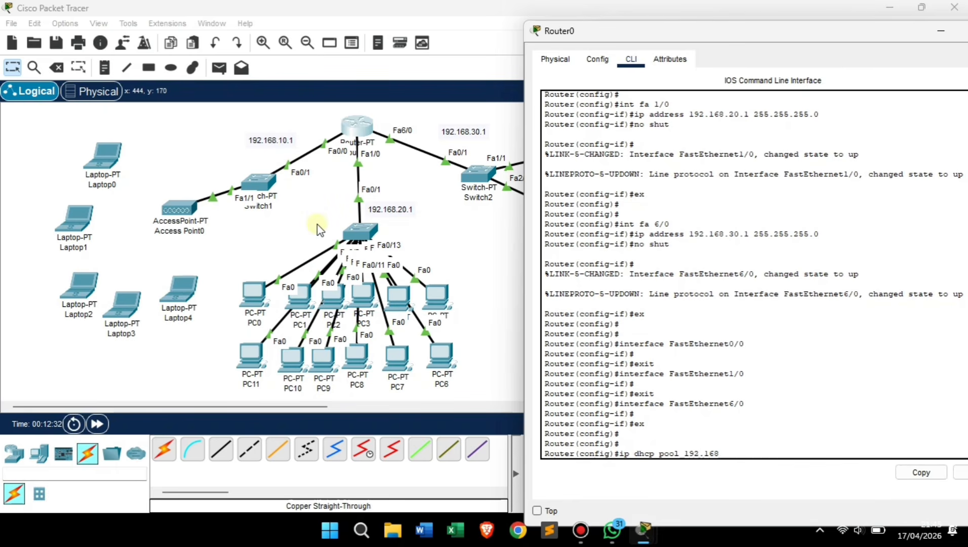
pyautogui.write('.10.1')
pyautogui.press('Return')
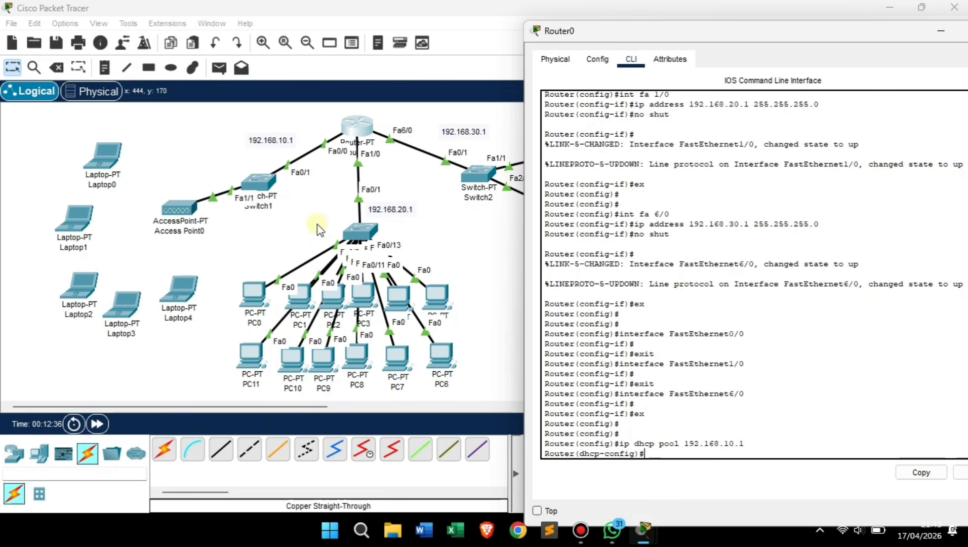
# Step: Set the 192.168.10.1 DHCP pool's network to 192.168.10.0 with mask 255.255.255.0
pyautogui.write('network 192.168.10.0')
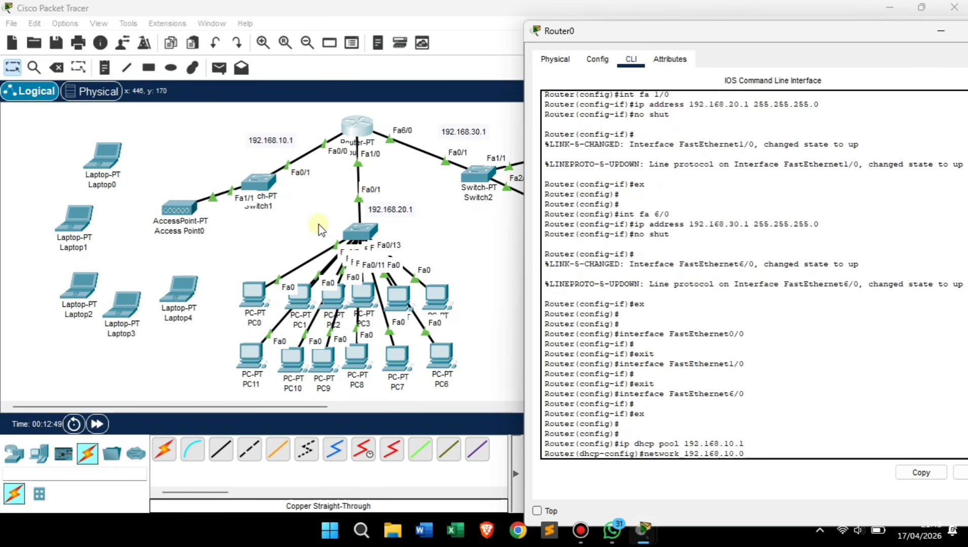
pyautogui.write(' 255.255.255.0')
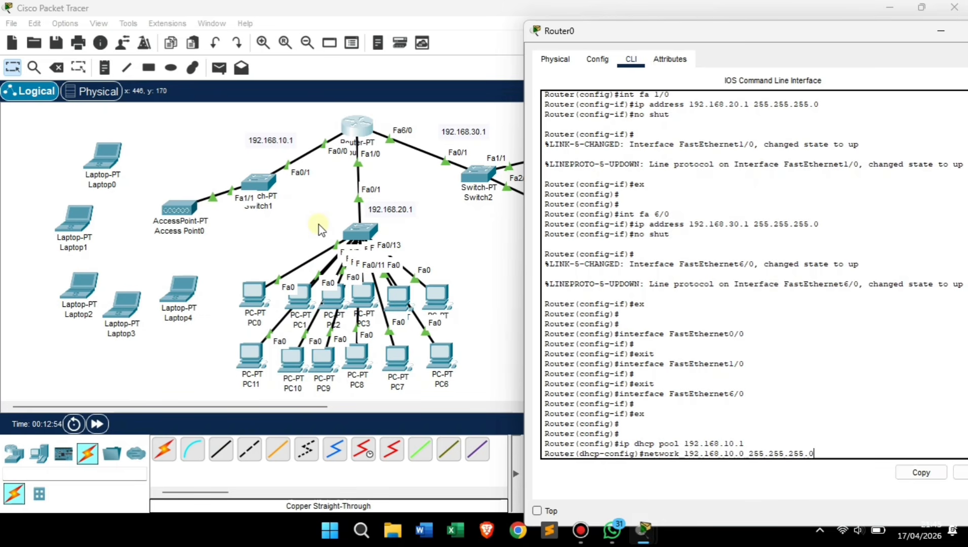
pyautogui.press('Return')
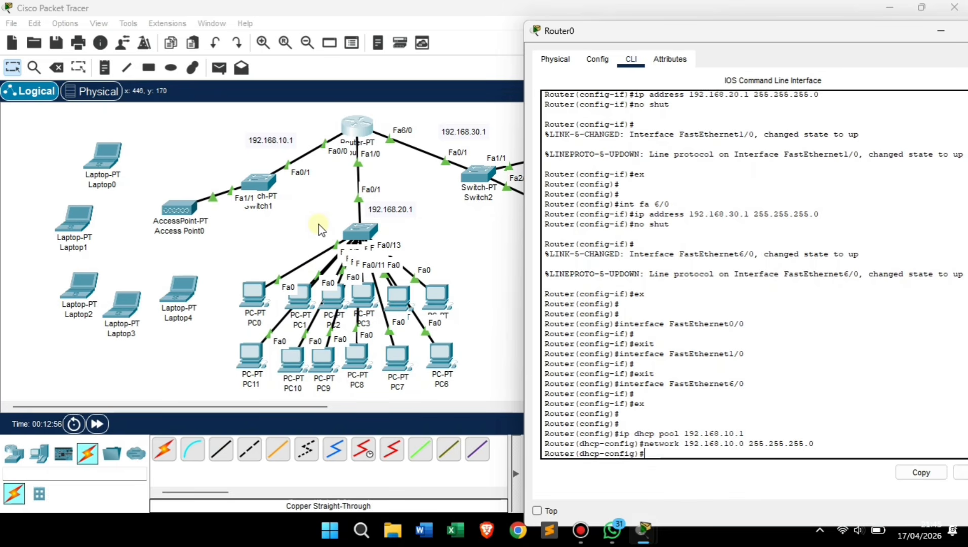
# Step: Set the 192.168.10.1 DHCP pool's default router to 192.168.10.1
pyautogui.write('defa')
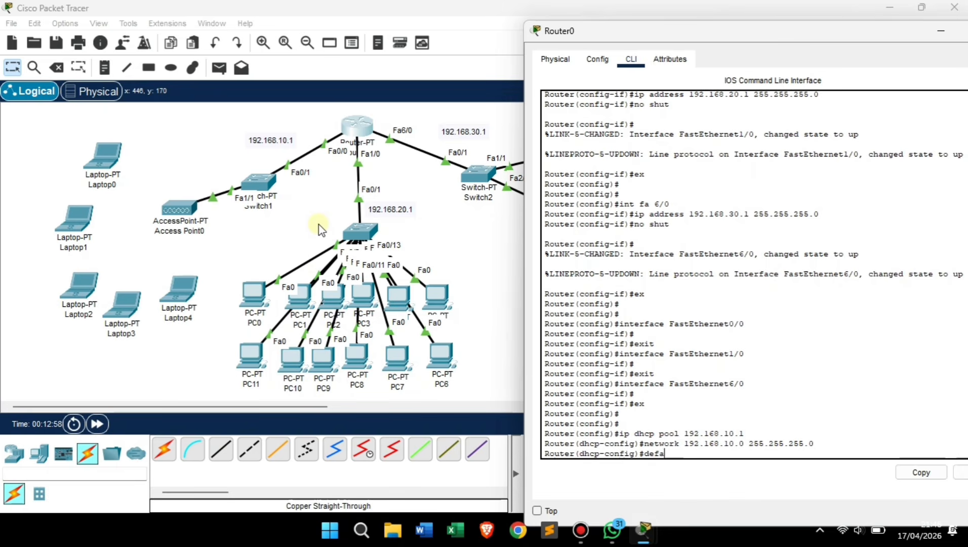
pyautogui.write('ult')
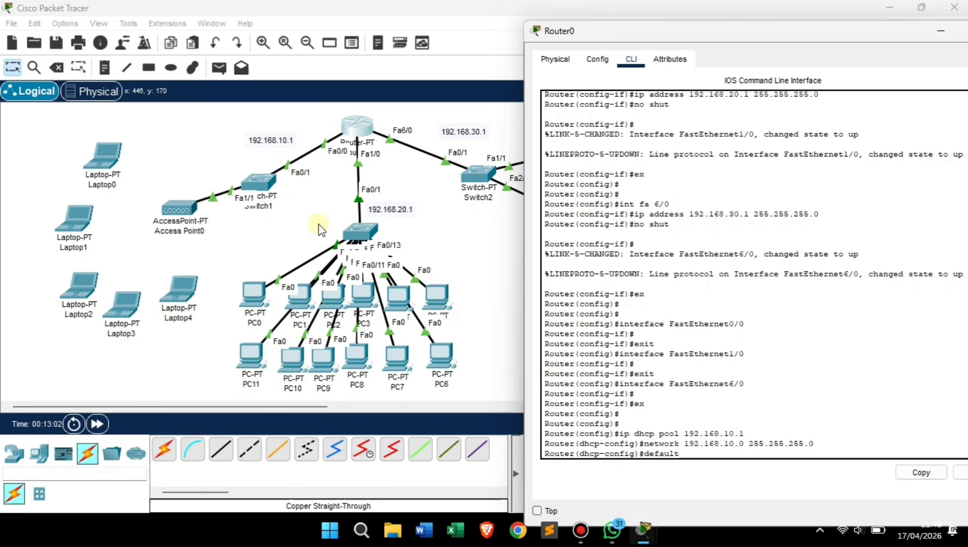
pyautogui.write('-r')
pyautogui.write('e')
pyautogui.write('u')
pyautogui.write('ter')
pyautogui.moveTo(684, 433); pyautogui.dragTo(741, 432)
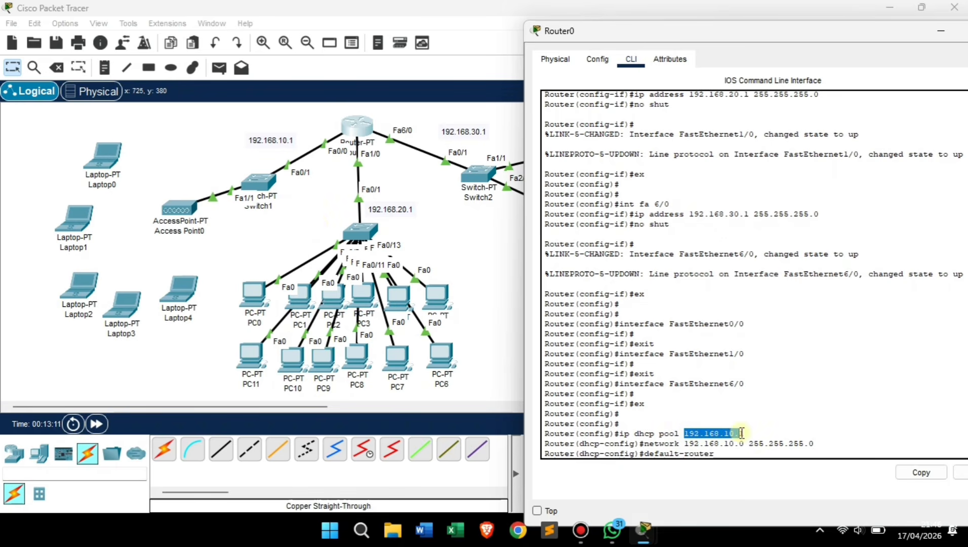
pyautogui.write('19')
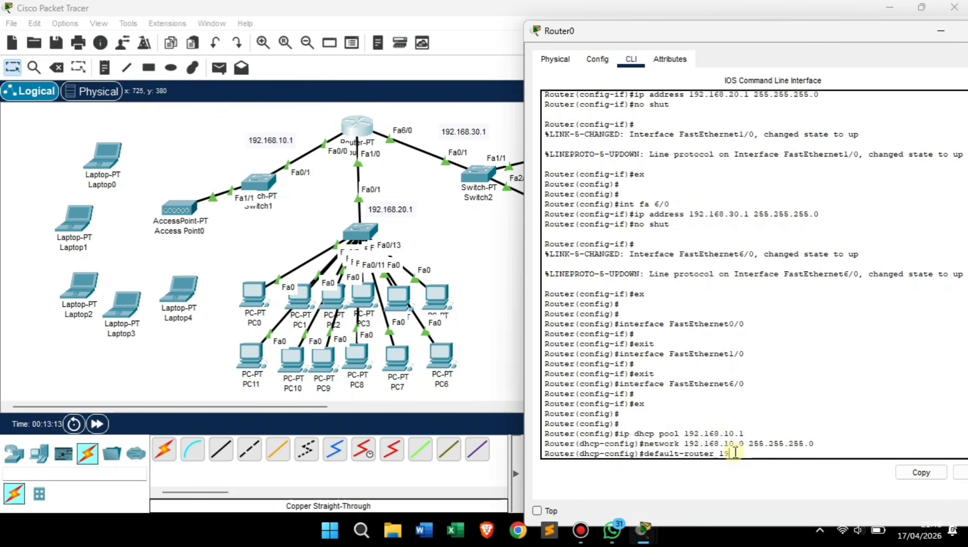
pyautogui.write('2.168.10.1')
pyautogui.press('Return')
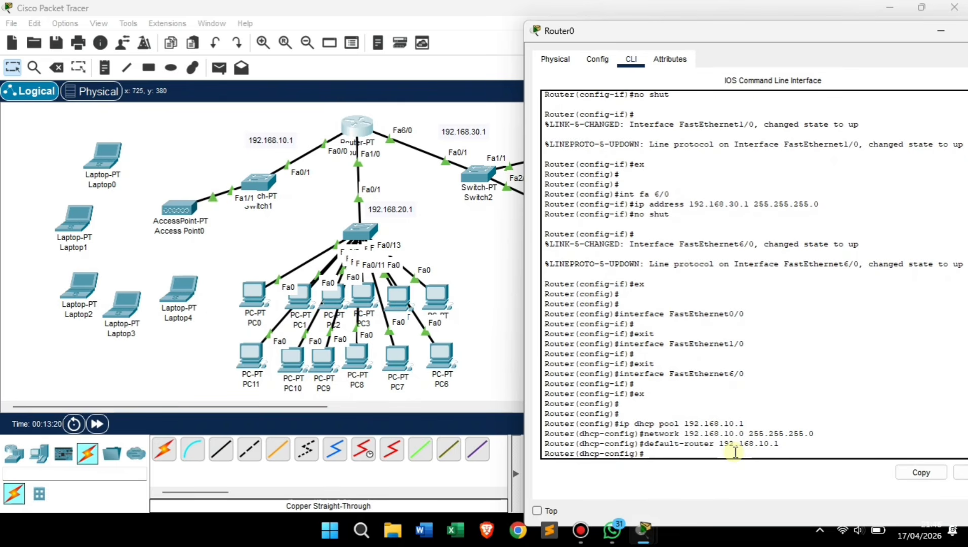
# Step: Set the 192.168.10.1 DHCP pool's DNS server to 8.8.8.8 and return to global configuration mode
pyautogui.write('dns-server 8.8.8.')
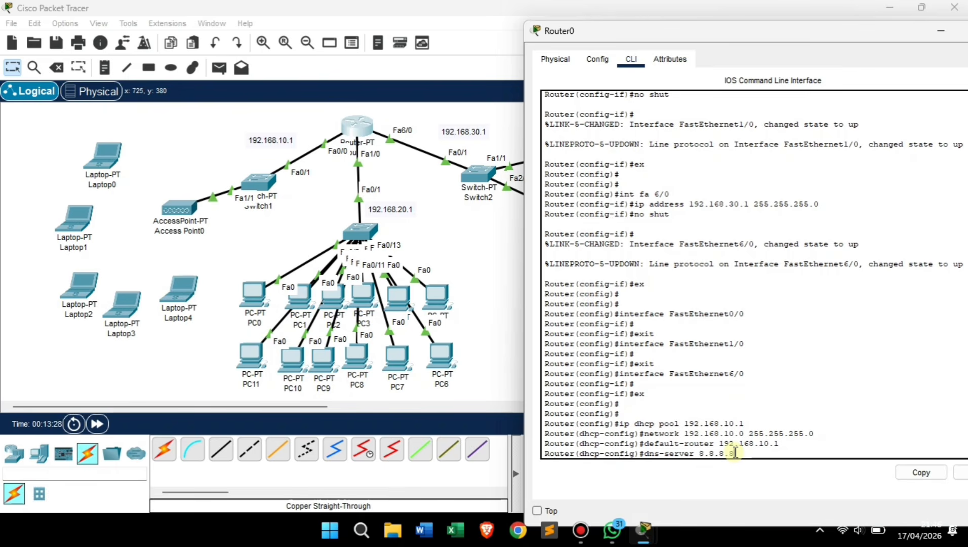
pyautogui.write('8')
pyautogui.press('Return')
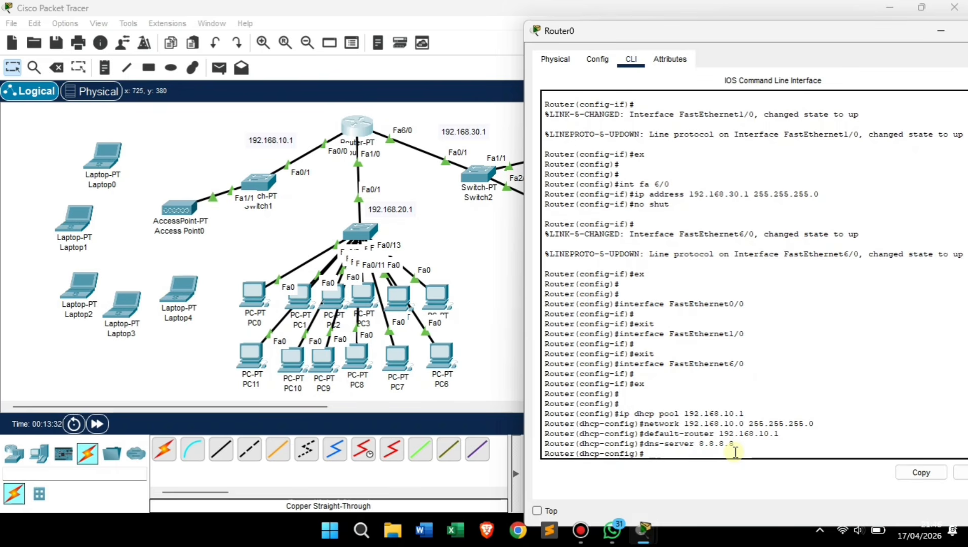
pyautogui.write('ex')
pyautogui.press('Return')
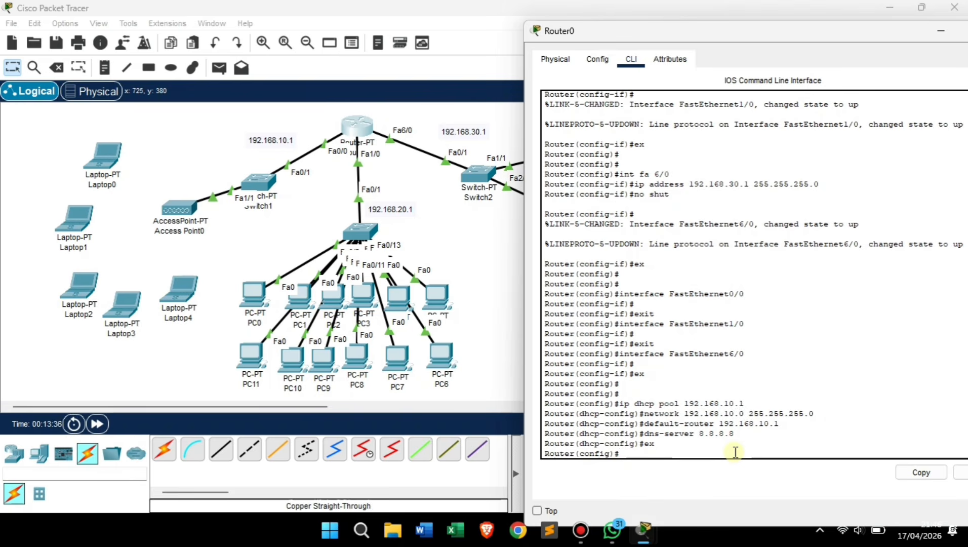
pyautogui.press('Return')
pyautogui.press('Return')
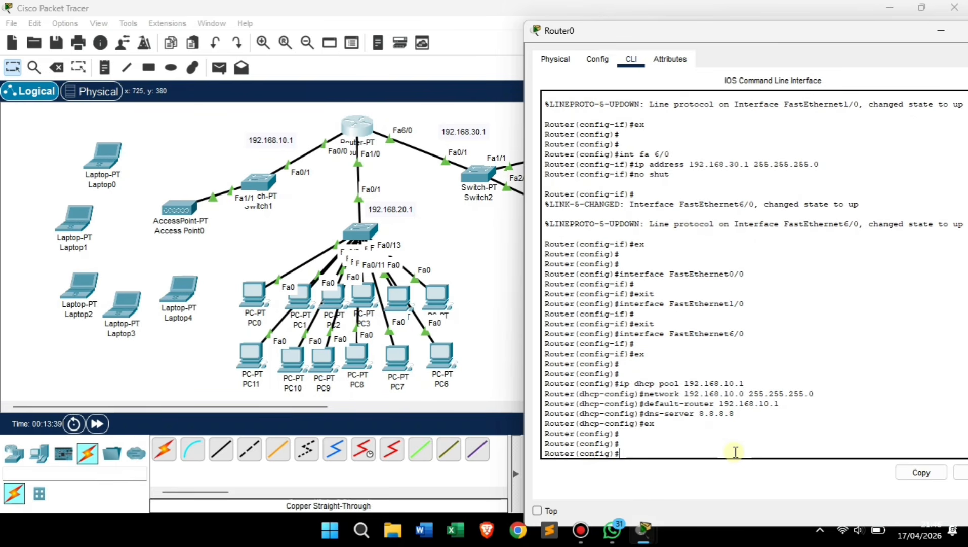
# Step: Create a second DHCP pool on Router0 named 192.168.20.1
pyautogui.write('ip dhcp pool 192.')
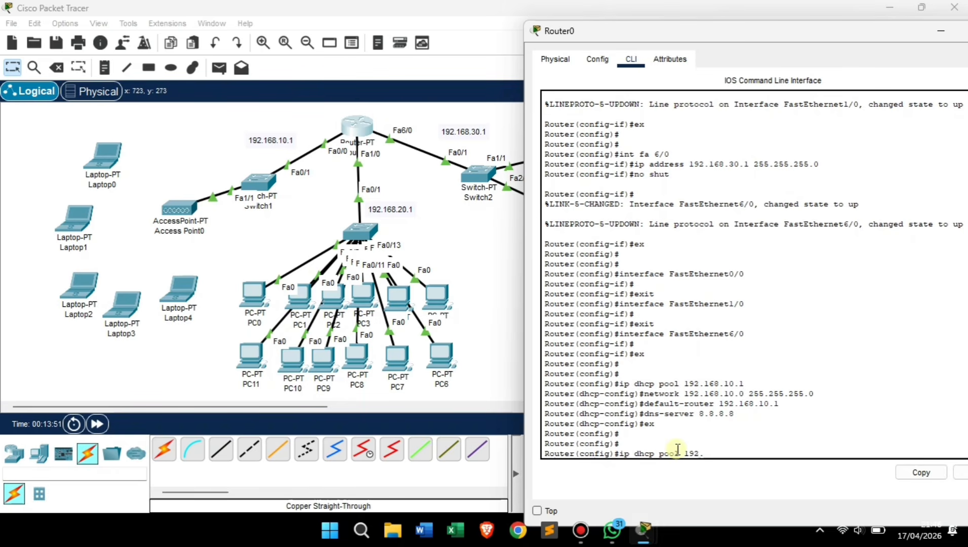
pyautogui.write('168.')
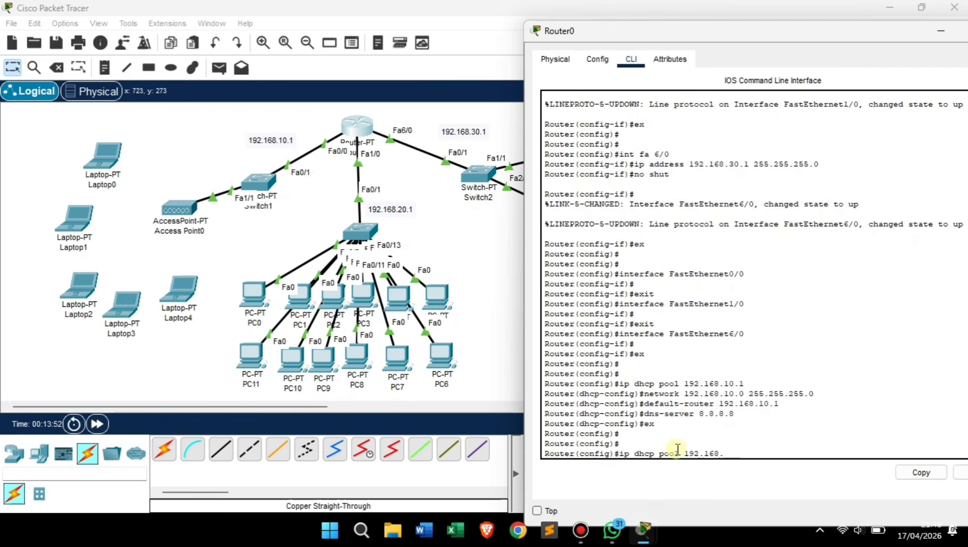
pyautogui.write('20.1')
pyautogui.press('Return')
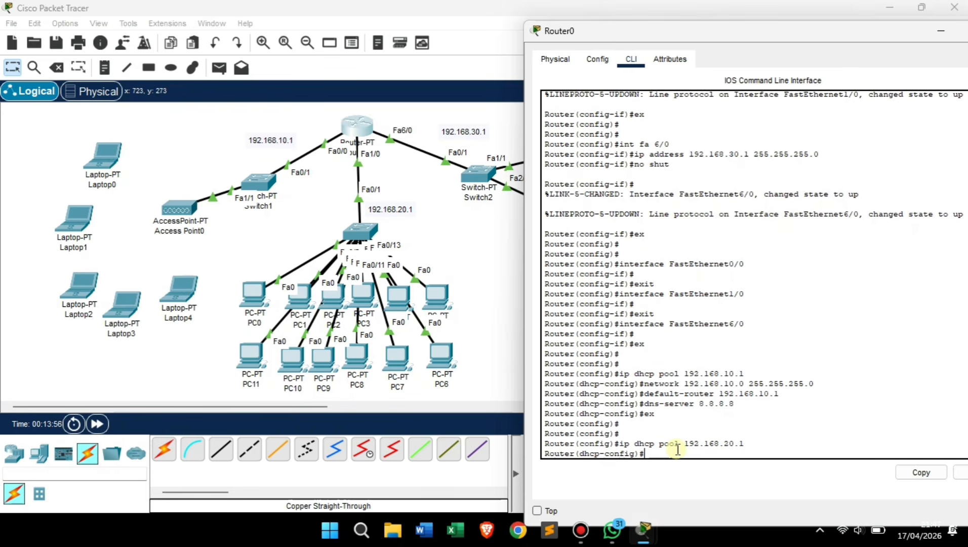
# Step: Set the 192.168.20.1 DHCP pool's network to 192.168.20.0 with mask 255.255.255.0
pyautogui.write('network 192')
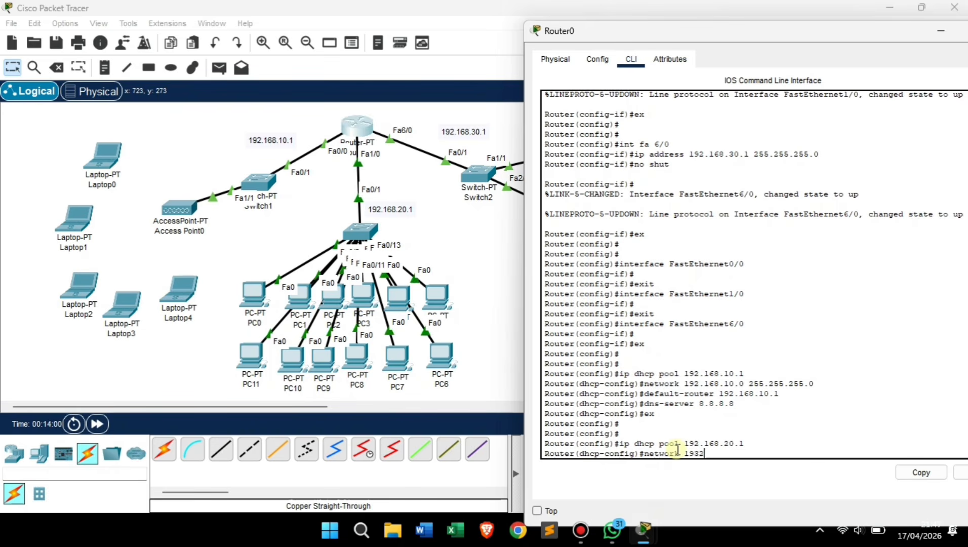
pyautogui.write('.168')
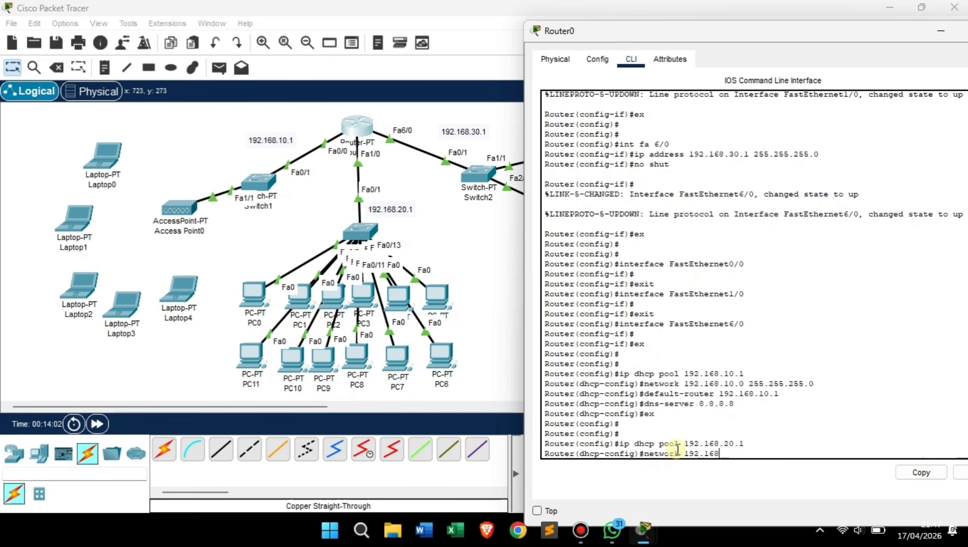
pyautogui.write('.20.0 255.25')
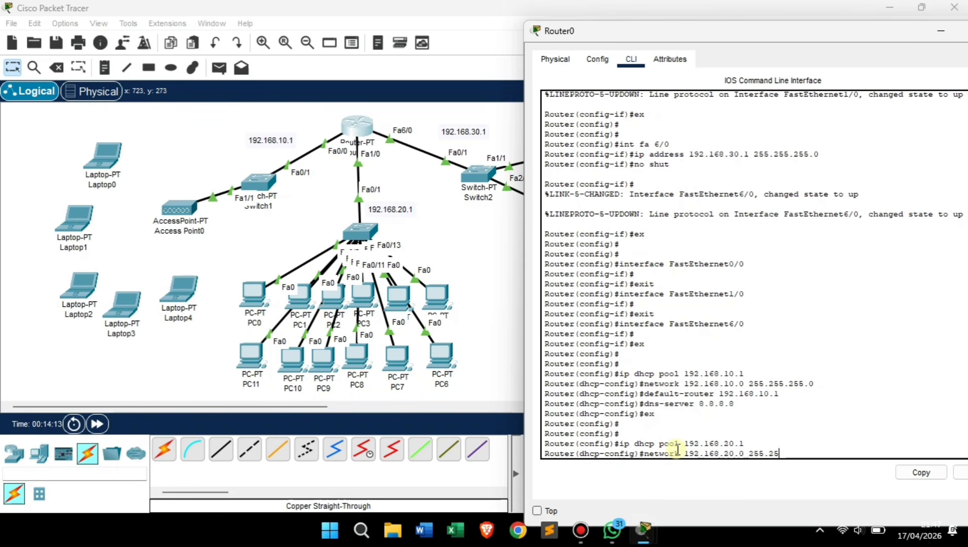
pyautogui.write('5.255.0')
pyautogui.press('Return')
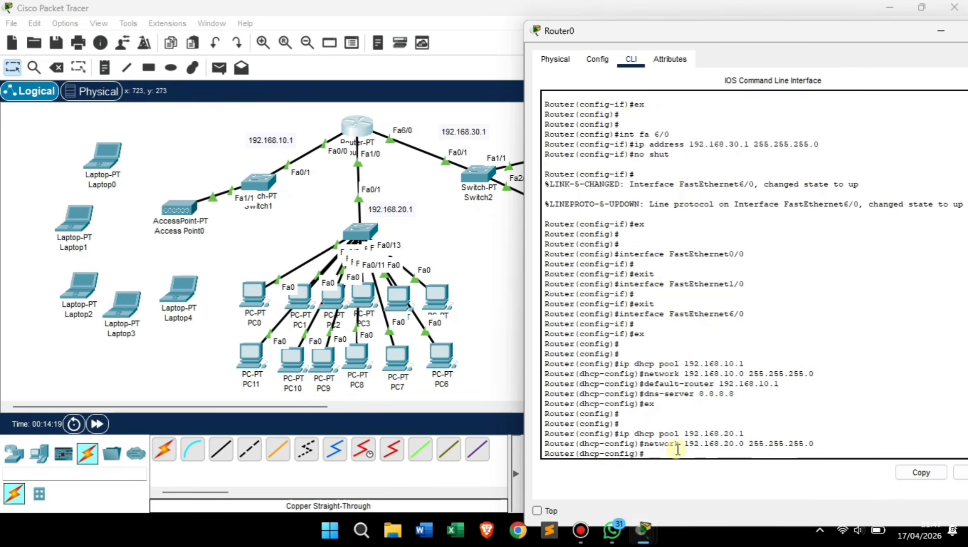
# Step: Set the 192.168.20.1 DHCP pool's default router to 192.168.20.1
pyautogui.write('default-r')
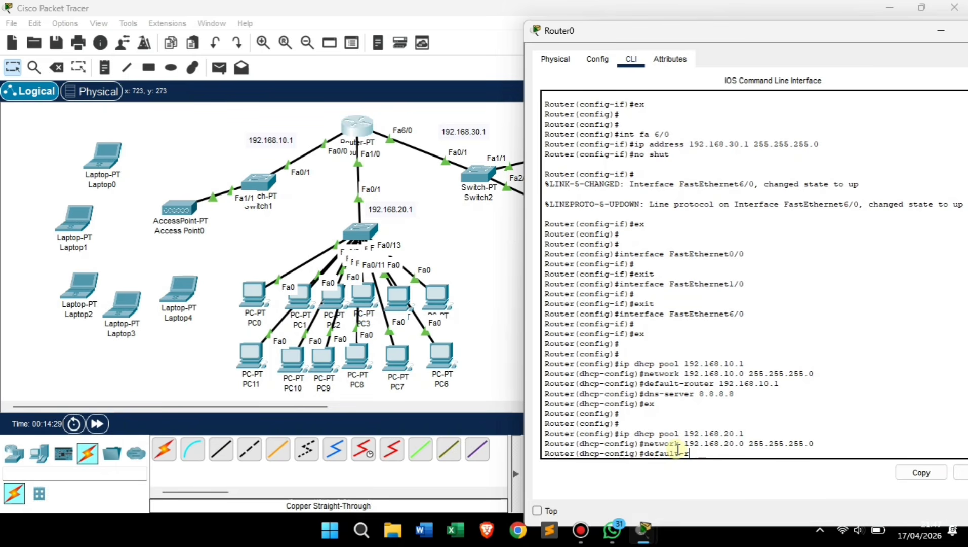
pyautogui.write('outer 192.168.20.1')
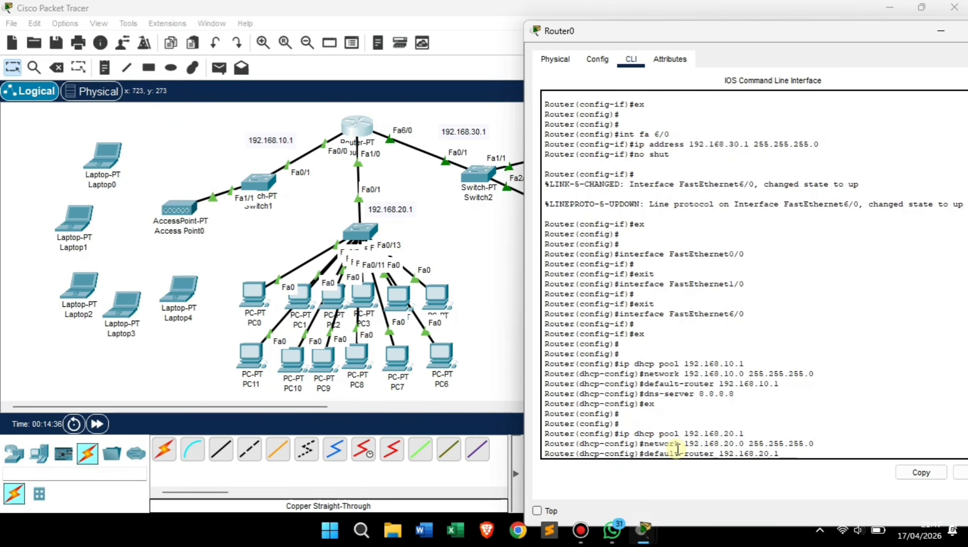
pyautogui.press('Return')
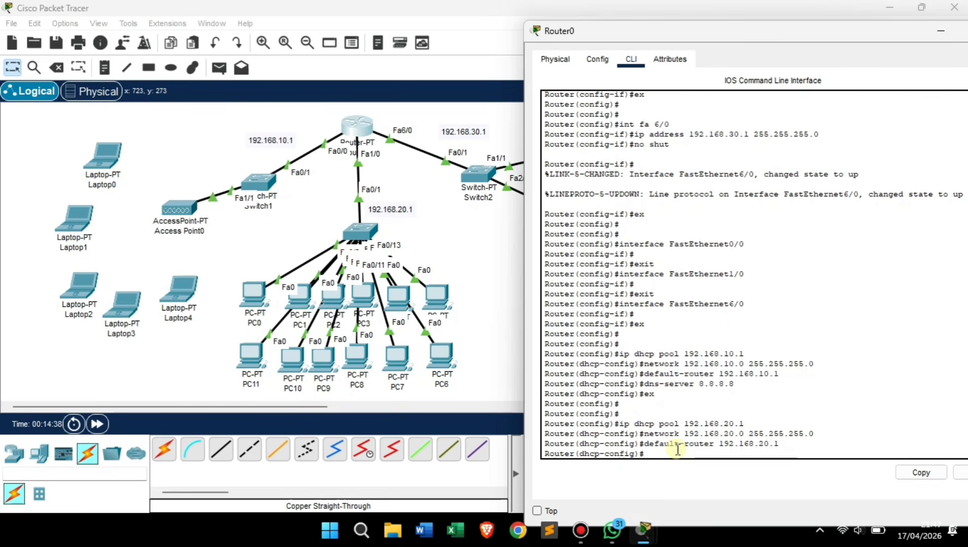
# Step: Set the 192.168.20.1 DHCP pool's DNS server to 8.8.8.8 and return to global configuration mode
pyautogui.write('dns-se')
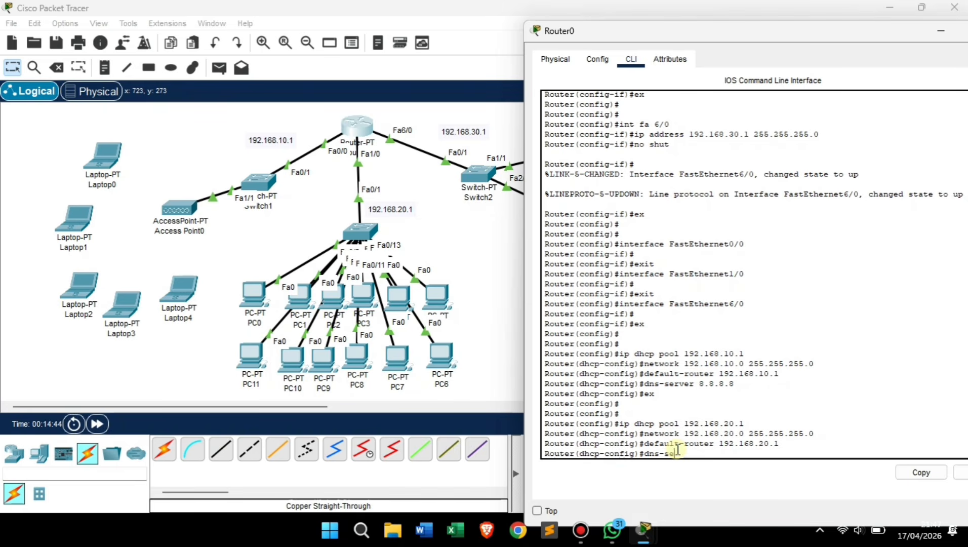
pyautogui.write('rver 8.8.8.8')
pyautogui.press('Return')
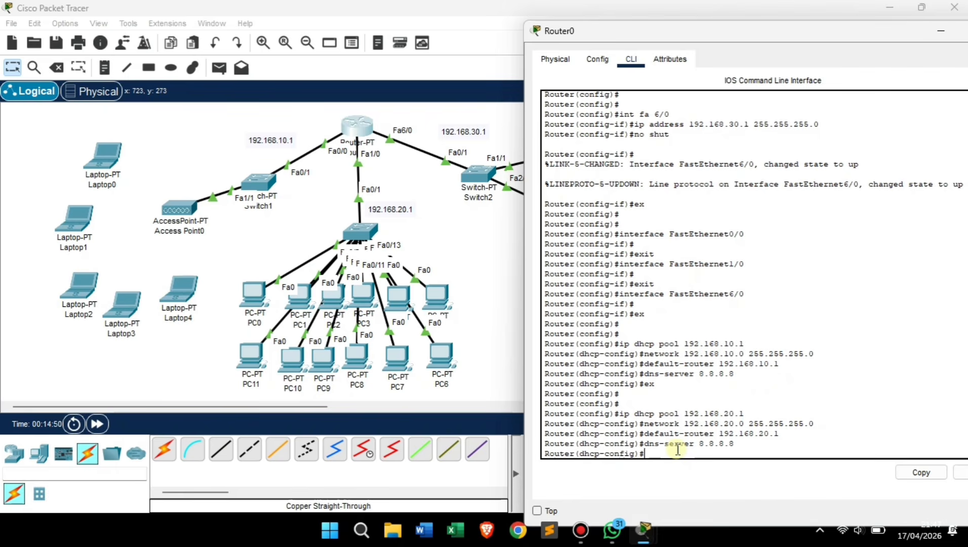
pyautogui.write('ex')
pyautogui.press('Return')
pyautogui.press('Return')
pyautogui.press('Return')
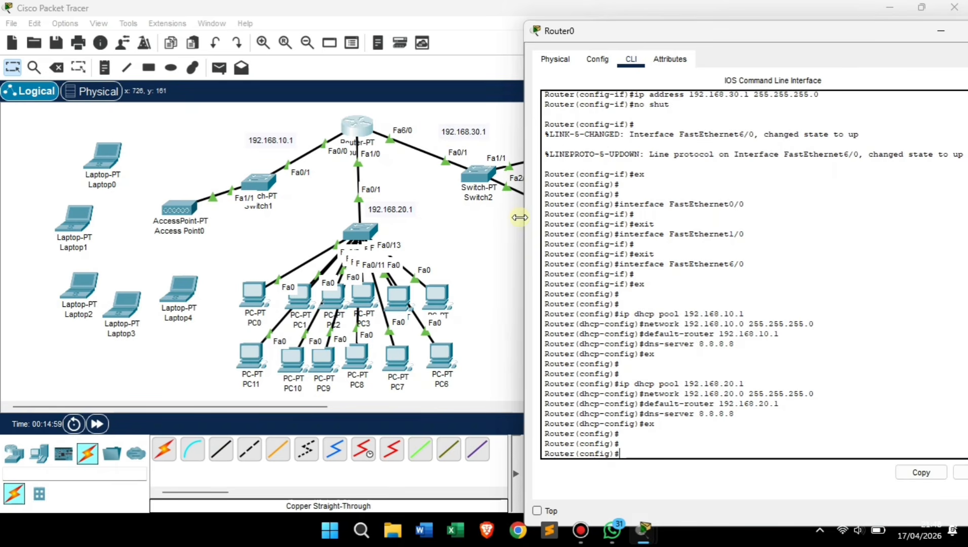
# Step: Create a third DHCP pool on Router0 named 192.168.30.1
pyautogui.write('ip sh')
pyautogui.press('BackSpace')
pyautogui.press('BackSpace')
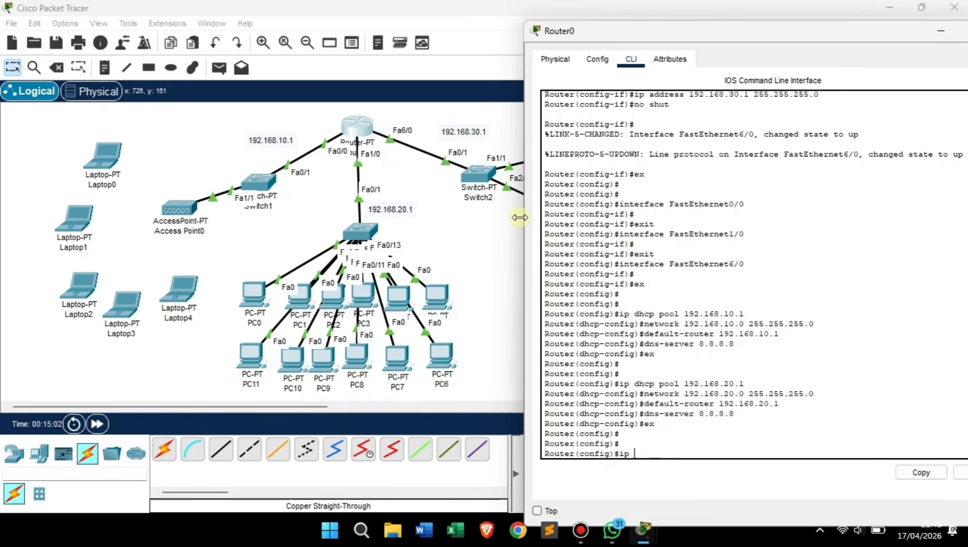
pyautogui.write('dhcp pool 192.168.3')
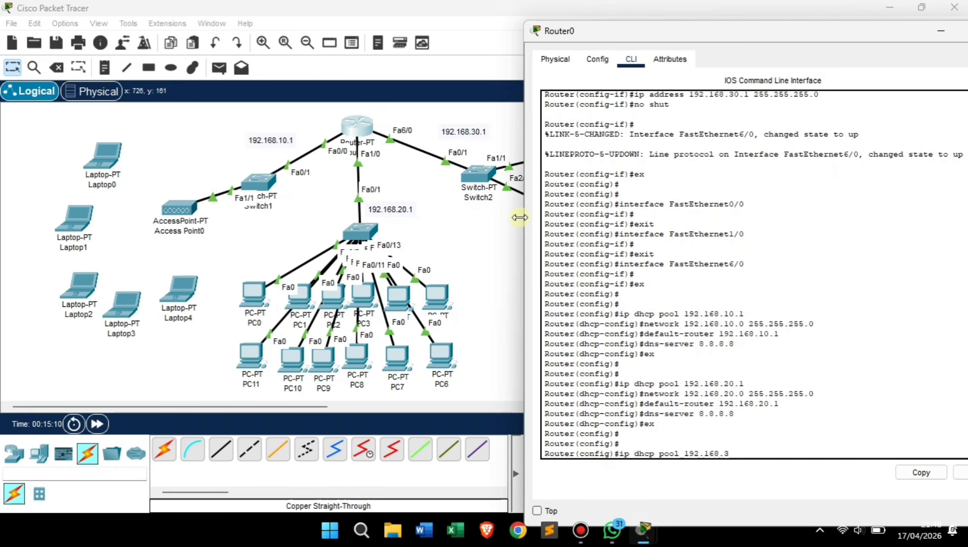
pyautogui.write('.1')
pyautogui.press('Return')
# Step: Set the 192.168.30.1 DHCP pool's network to 192.168.30.0 with mask 255.255.255.0
pyautogui.write('ne')
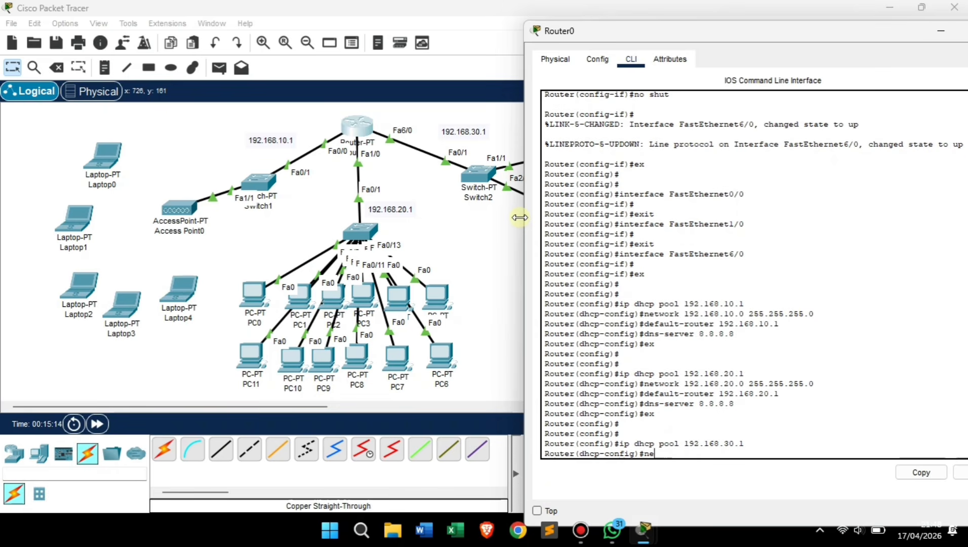
pyautogui.write('twork 192.168.30.0 255.2555.')
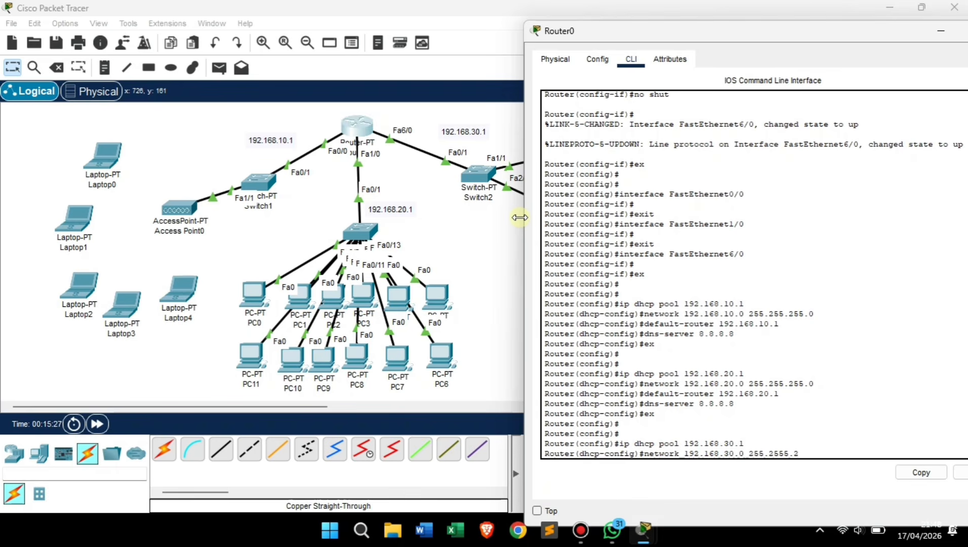
pyautogui.write('255')
pyautogui.press('BackSpace')
pyautogui.press('BackSpace')
pyautogui.press('BackSpace')
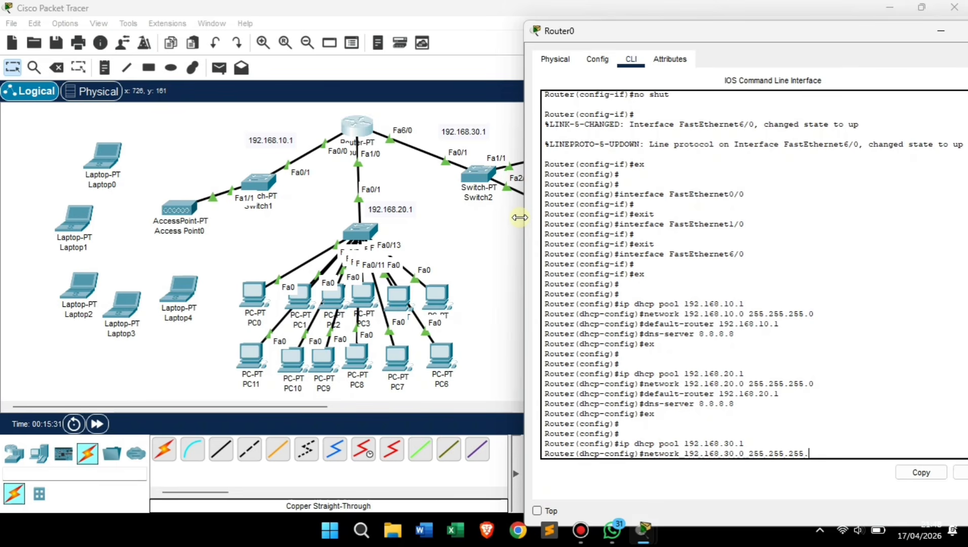
pyautogui.write('0')
pyautogui.press('Return')
# Step: Set the 192.168.30.1 DHCP pool's default router to 192.168.30.1
pyautogui.write('default-')
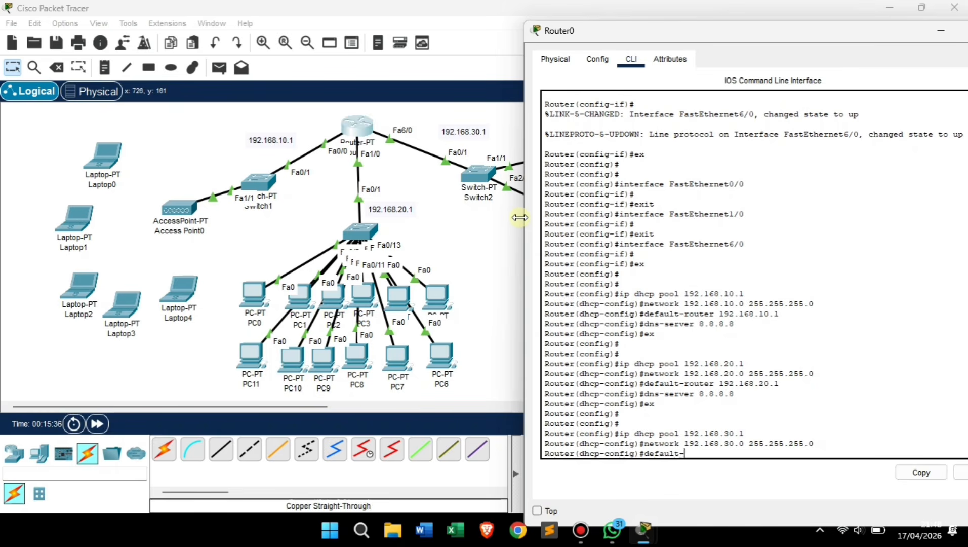
pyautogui.write('router')
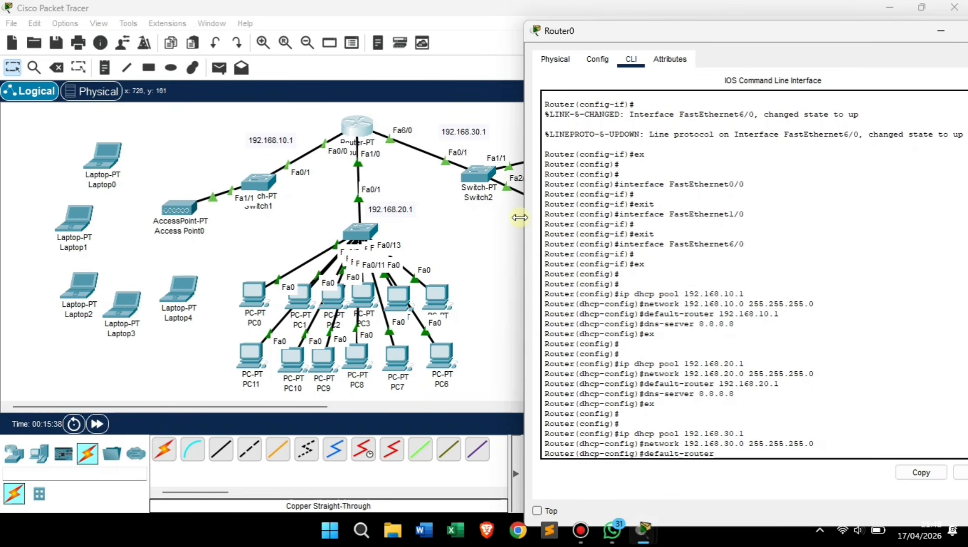
pyautogui.write(' 192.168')
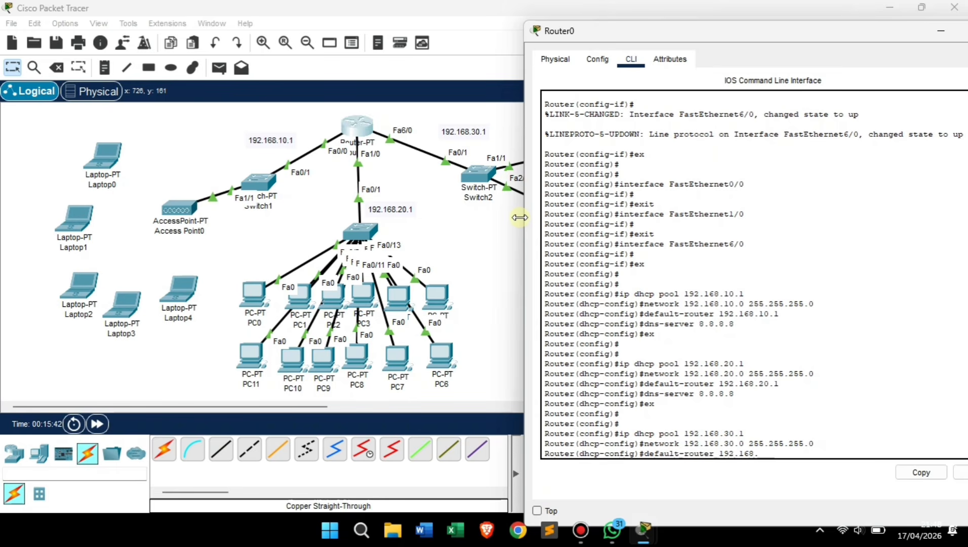
pyautogui.write('.30.1')
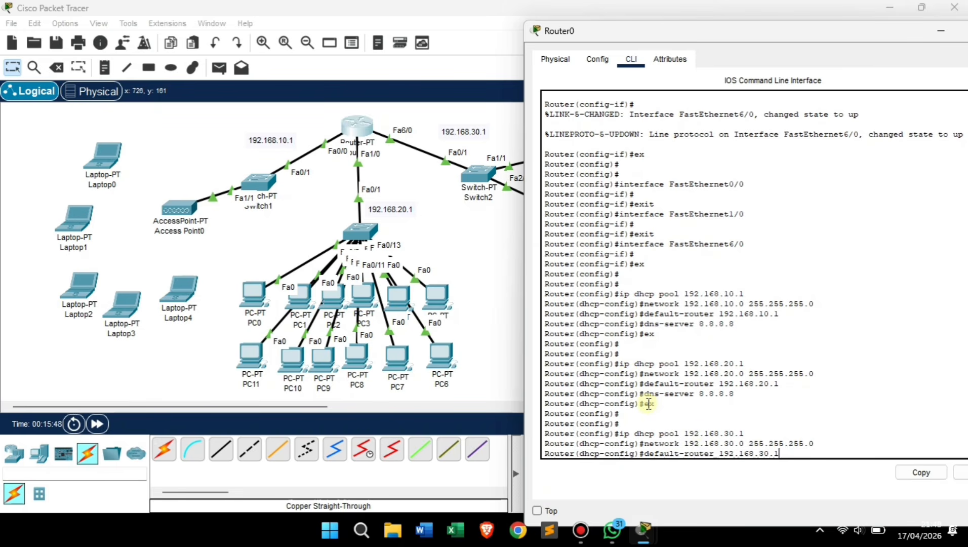
pyautogui.press('Return')
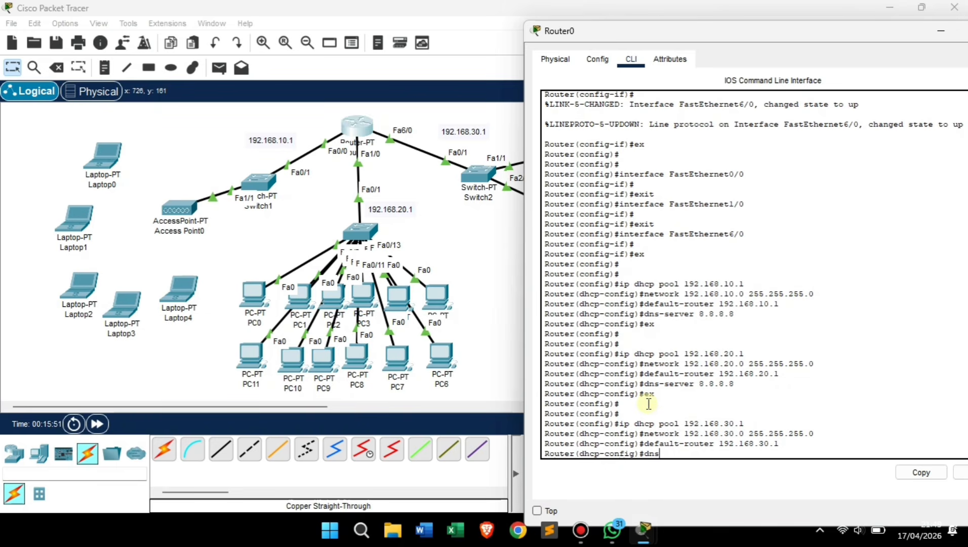
# Step: Set the 192.168.30.1 DHCP pool's DNS server to 8.8.8.8 and return to global configuration mode
pyautogui.write('dns-server 192.1')
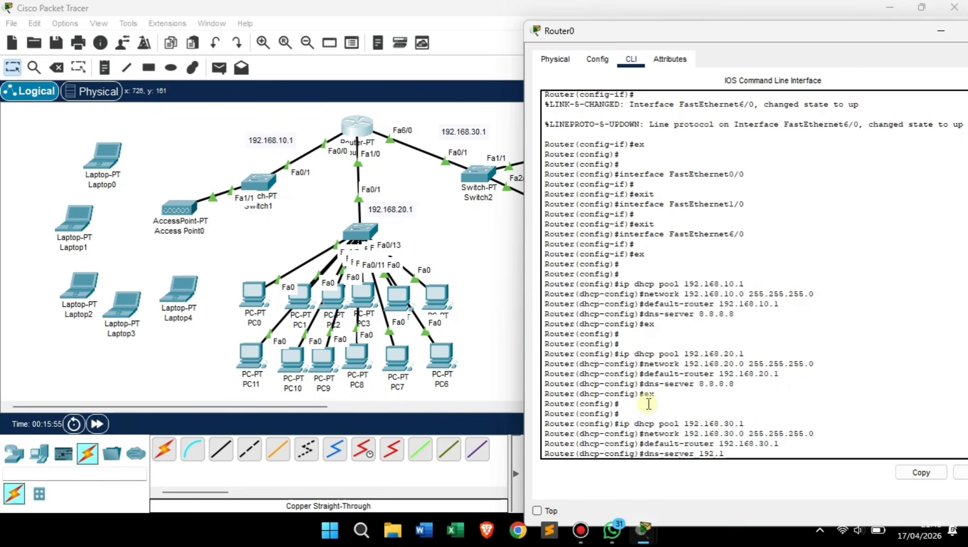
pyautogui.press('BackSpace')
pyautogui.press('BackSpace')
pyautogui.press('BackSpace')
pyautogui.press('BackSpace')
pyautogui.press('BackSpace')
pyautogui.press('Return')
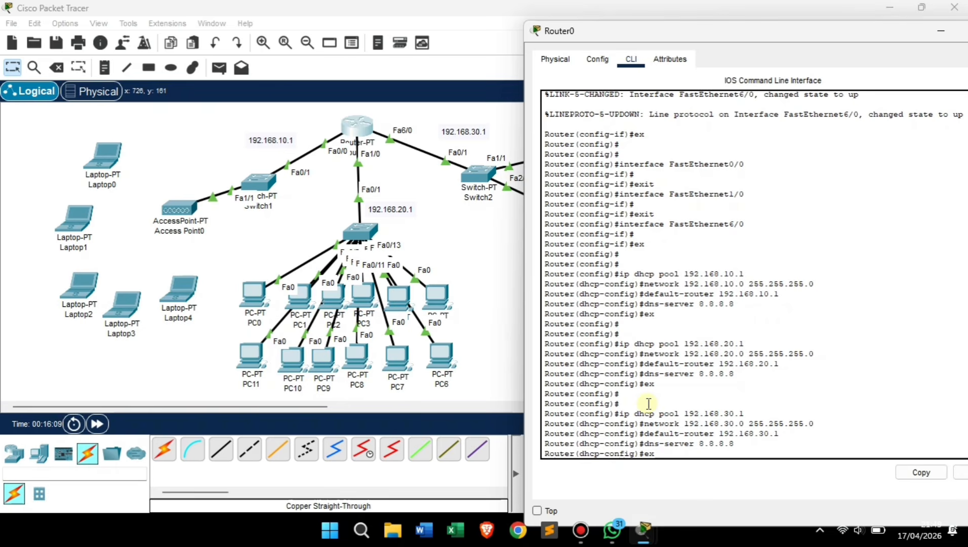
pyautogui.press('Return')
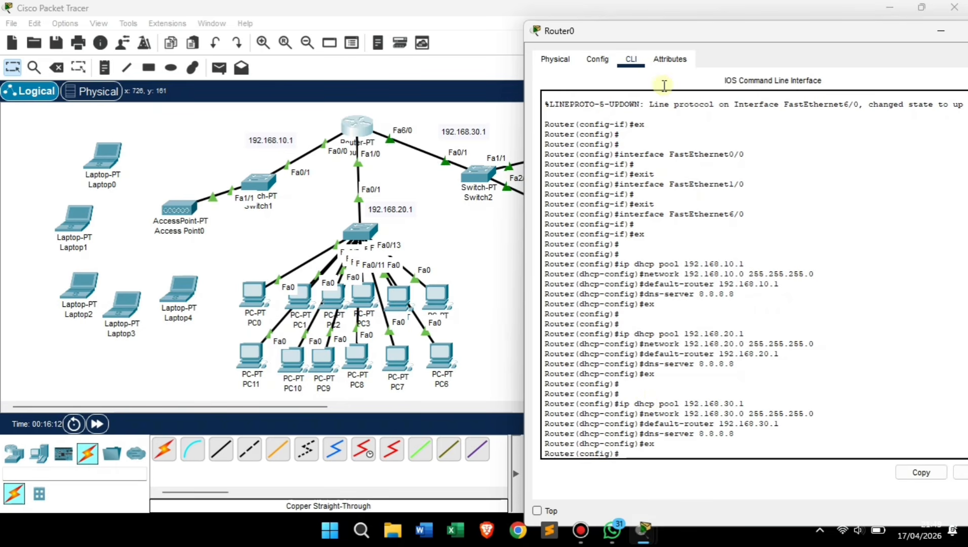
# Step: Close Router0's window and switch PC12's IPv4 configuration from static to DHCP
pyautogui.moveTo(720, 35); pyautogui.dragTo(610, 38)
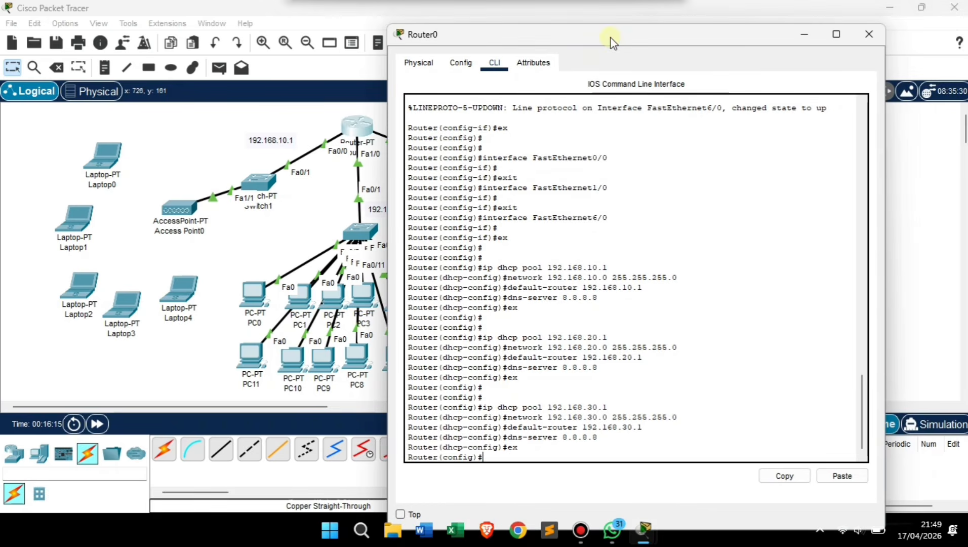
pyautogui.click(877, 34)
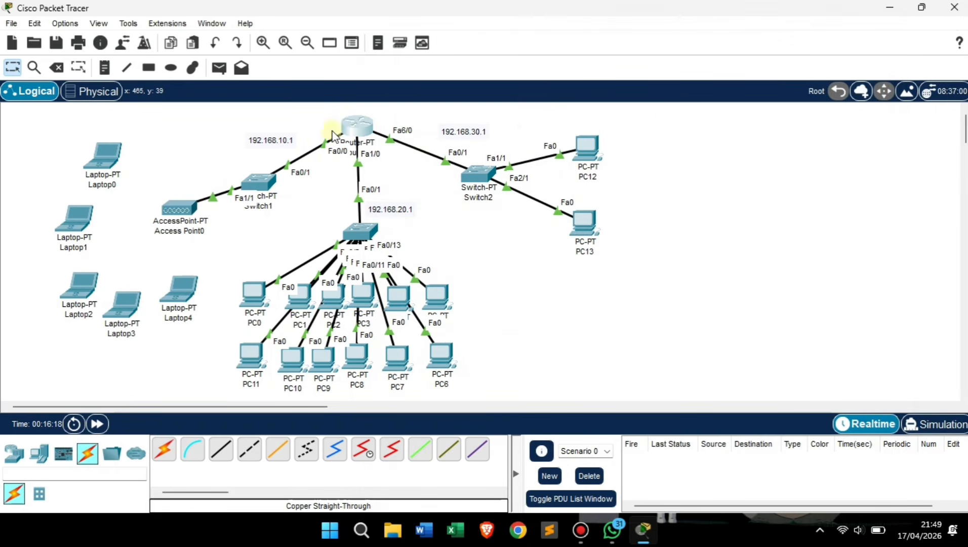
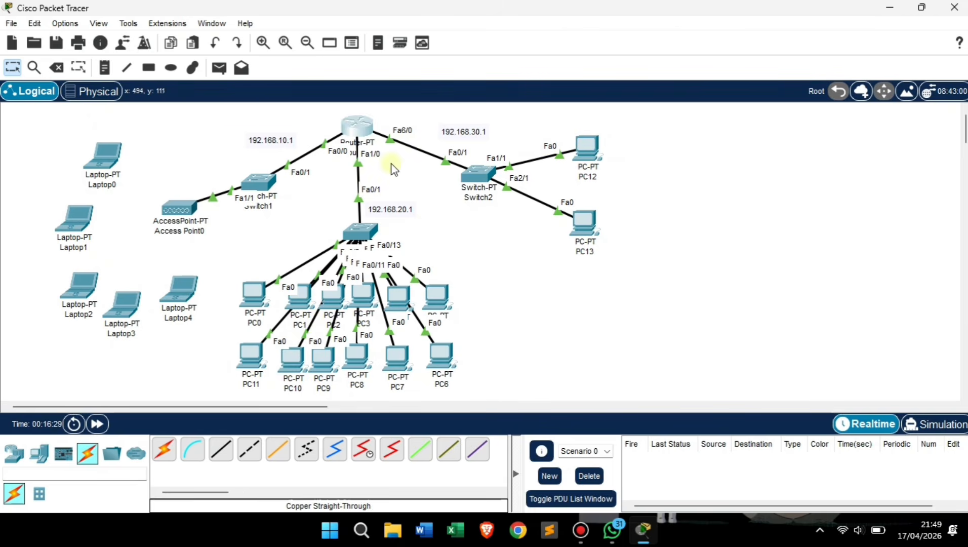
pyautogui.click(587, 150)
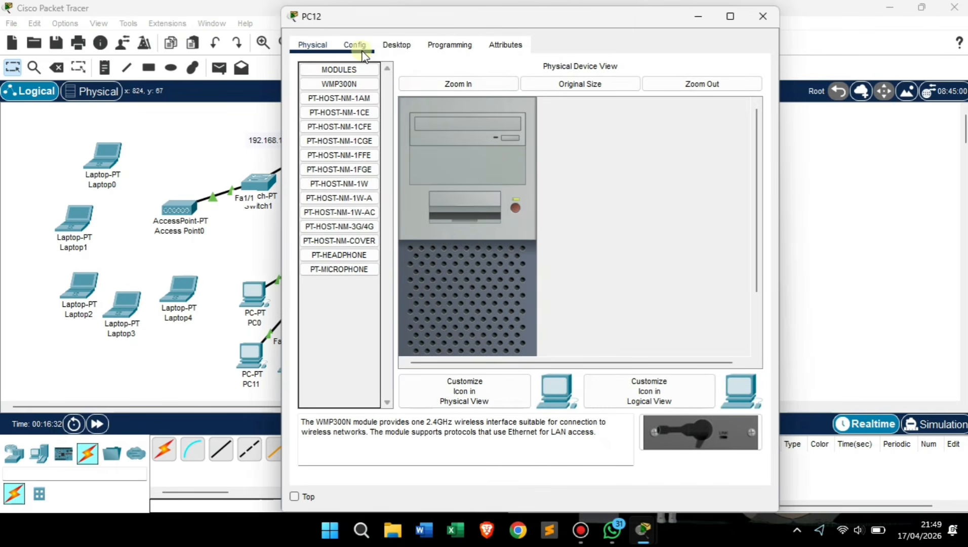
pyautogui.click(396, 46)
pyautogui.click(364, 98)
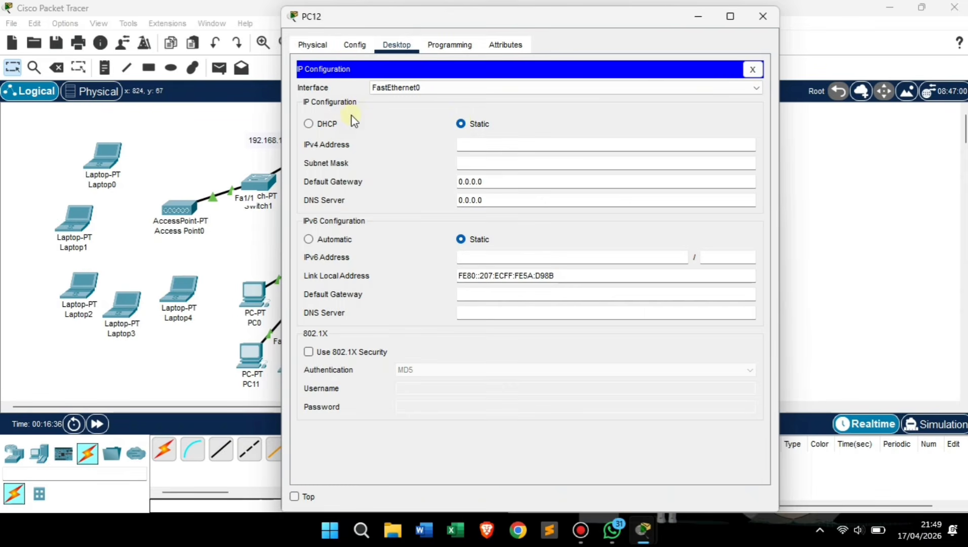
pyautogui.click(460, 123)
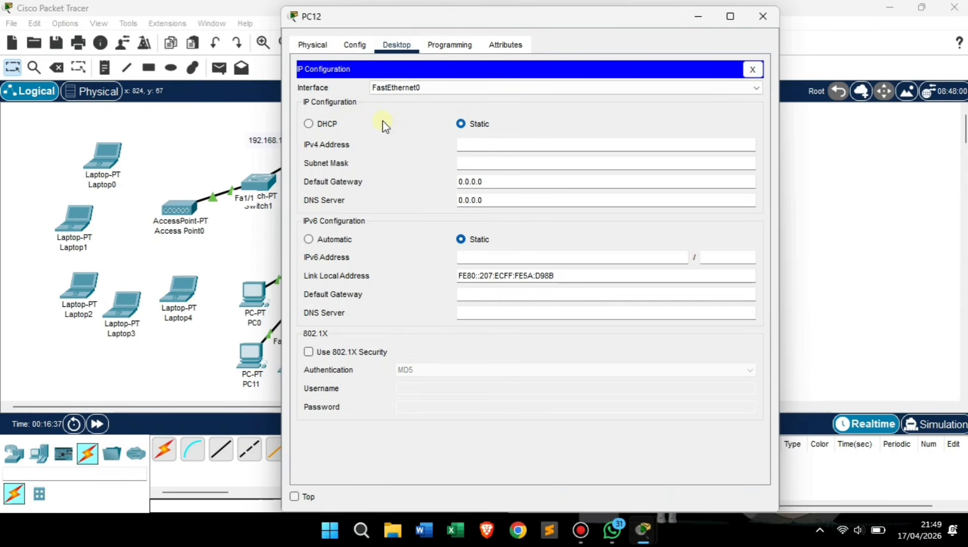
pyautogui.click(309, 124)
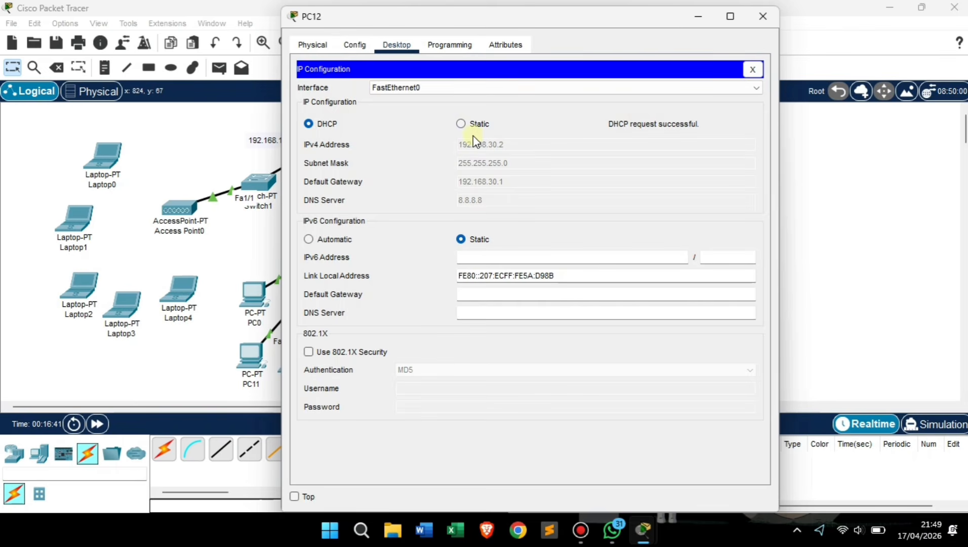
pyautogui.click(762, 17)
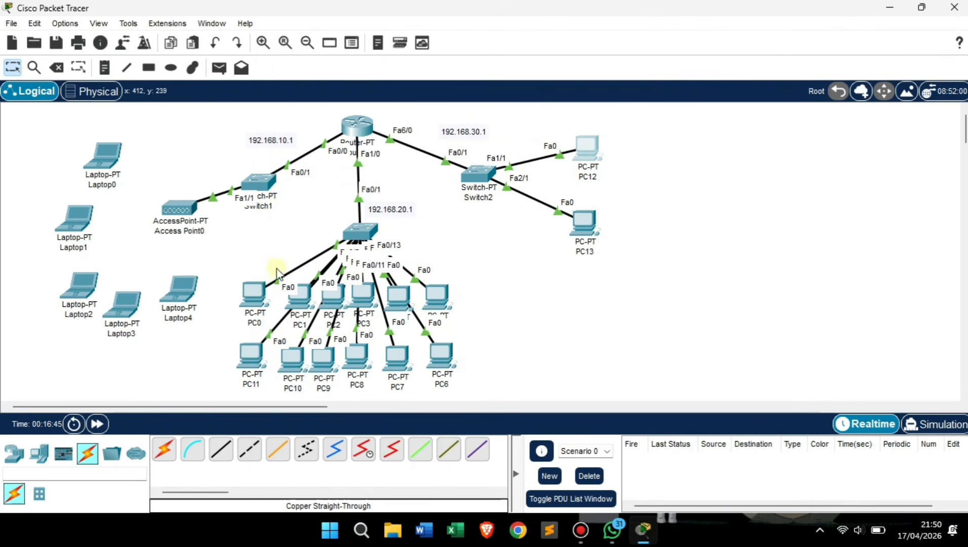
# Step: Set PC13 to obtain its IPv4 configuration through DHCP and close its window
pyautogui.click(582, 225)
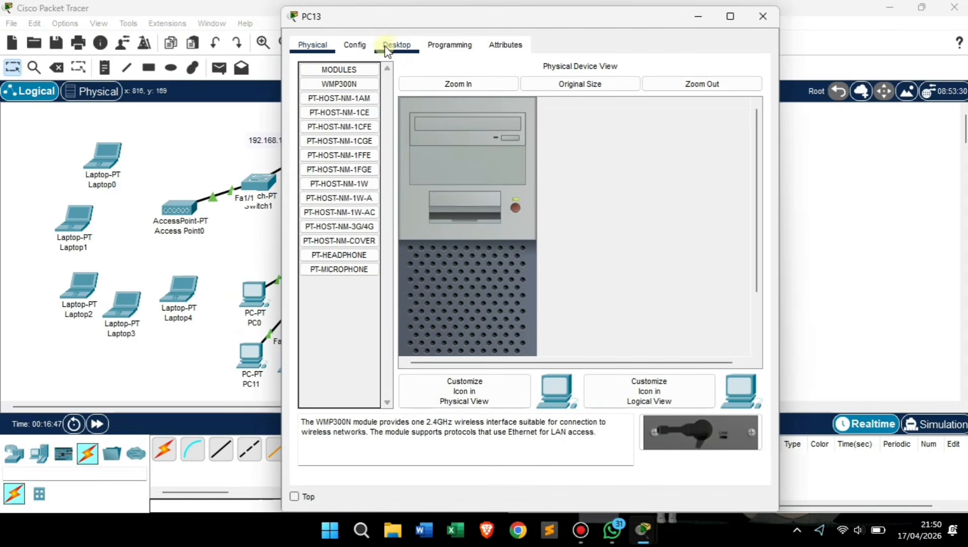
pyautogui.click(396, 44)
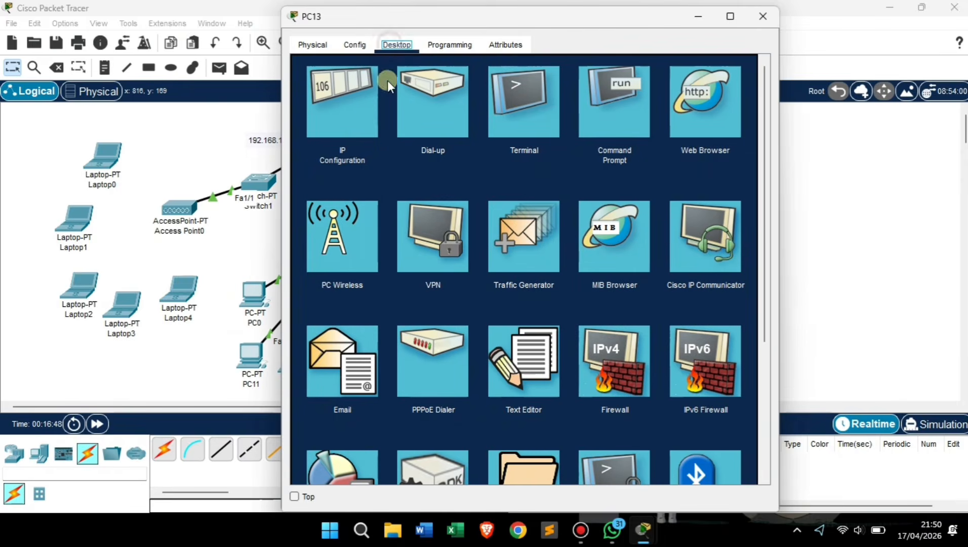
pyautogui.click(357, 113)
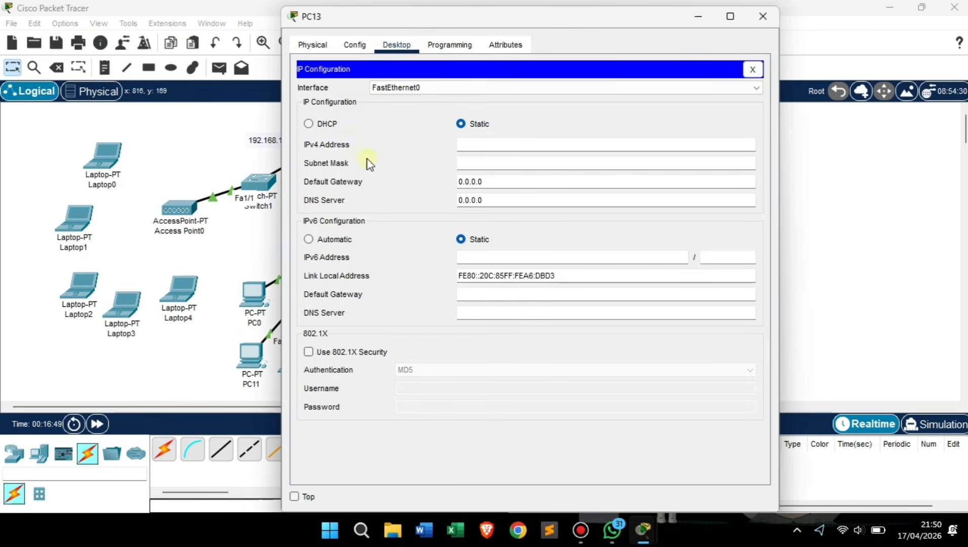
pyautogui.click(309, 125)
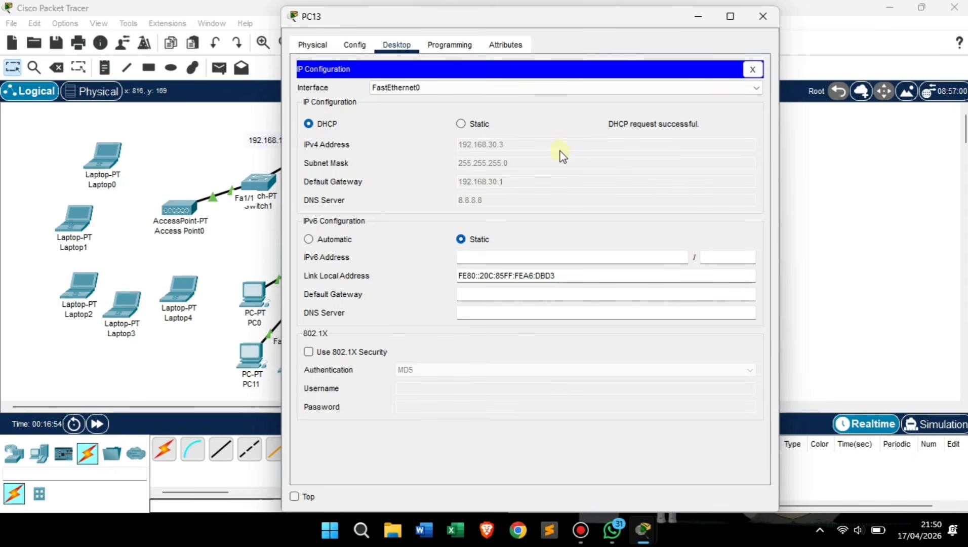
pyautogui.click(763, 17)
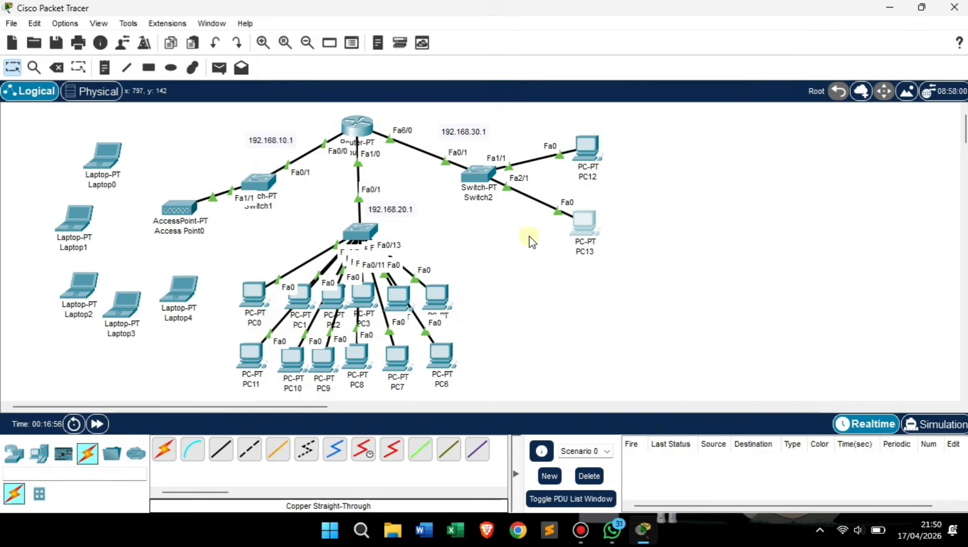
# Step: Set PC0 to obtain its IPv4 configuration through DHCP and close its window
pyautogui.click(253, 292)
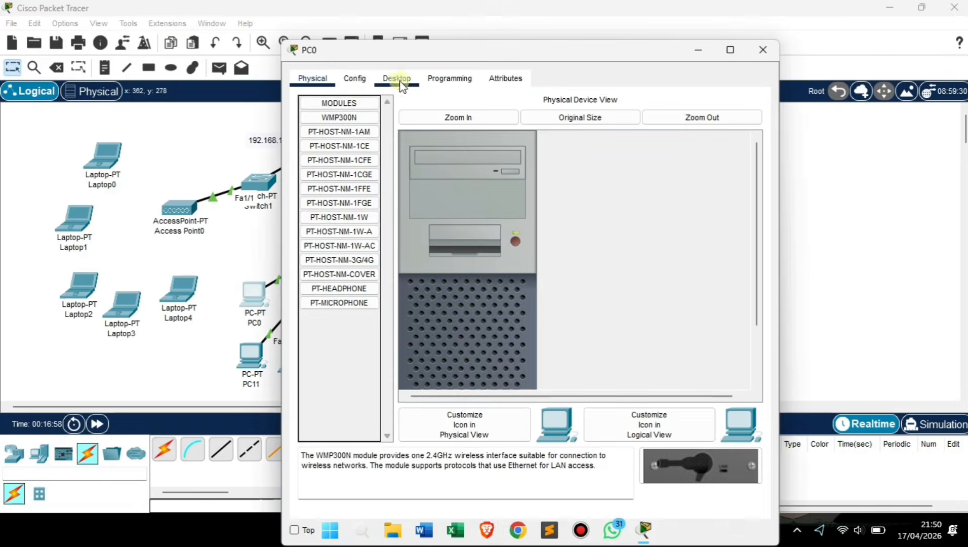
pyautogui.click(397, 79)
pyautogui.click(338, 181)
pyautogui.click(309, 156)
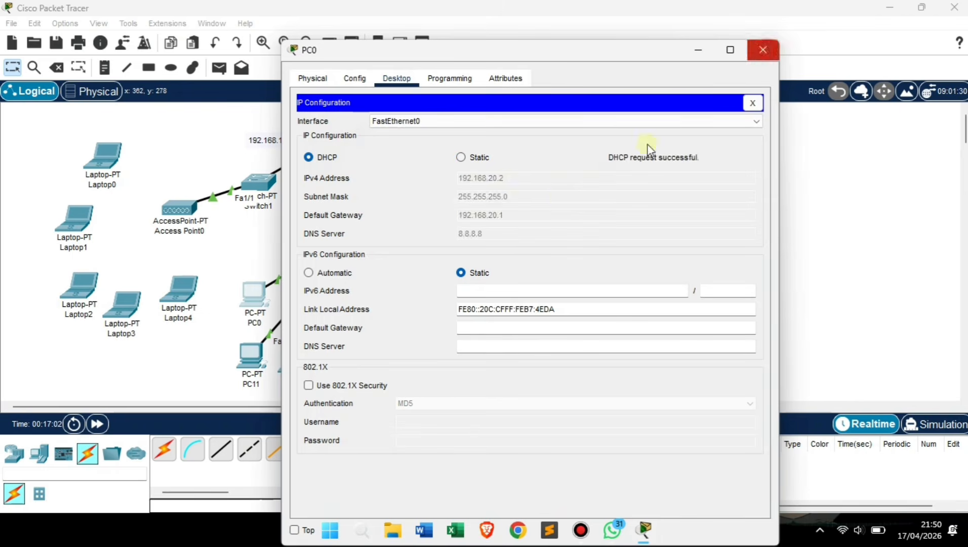
pyautogui.click(763, 49)
# Step: Set PC1 to obtain its IPv4 configuration through DHCP and close its window
pyautogui.click(396, 45)
pyautogui.click(338, 149)
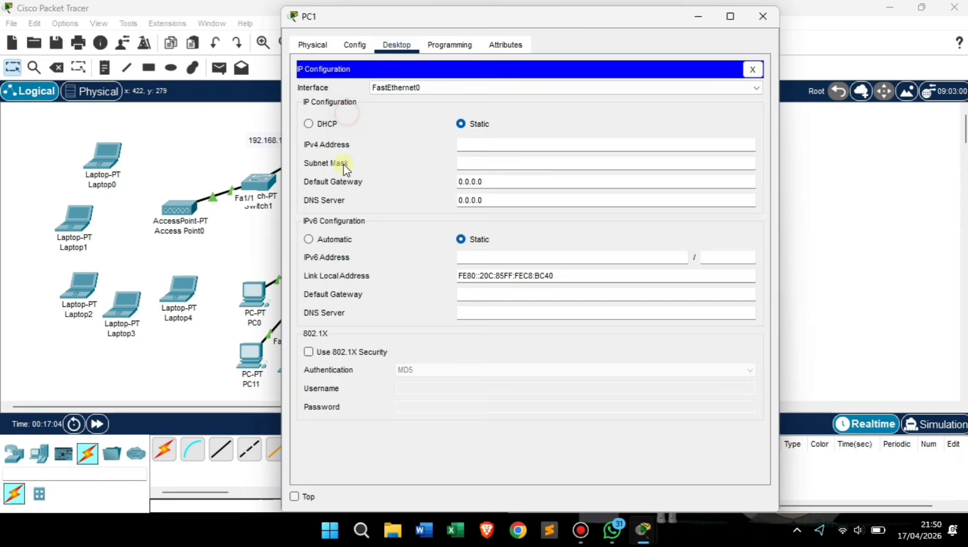
pyautogui.click(308, 123)
pyautogui.click(762, 17)
# Step: Set PC2 to obtain its IPv4 configuration through DHCP and close its window
pyautogui.click(353, 293)
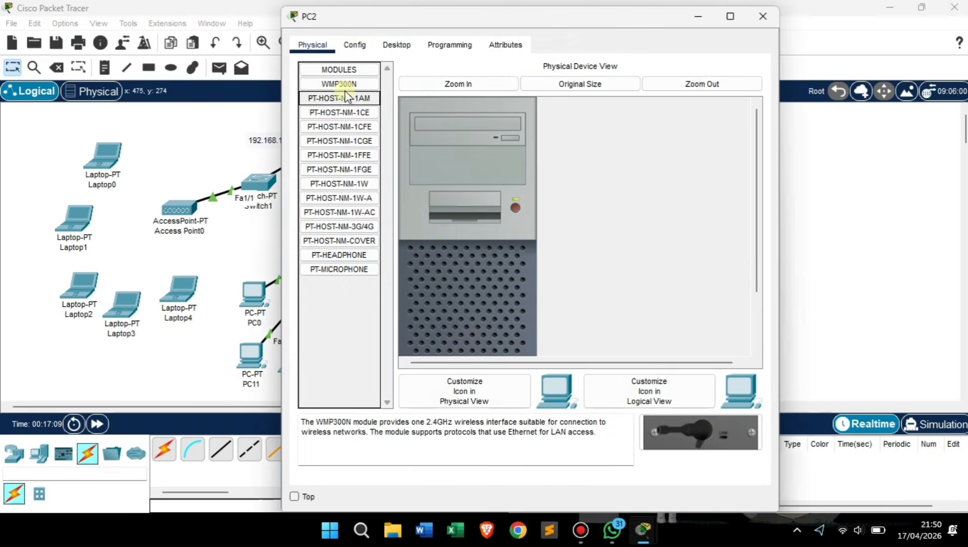
pyautogui.click(396, 44)
pyautogui.click(365, 114)
pyautogui.click(308, 123)
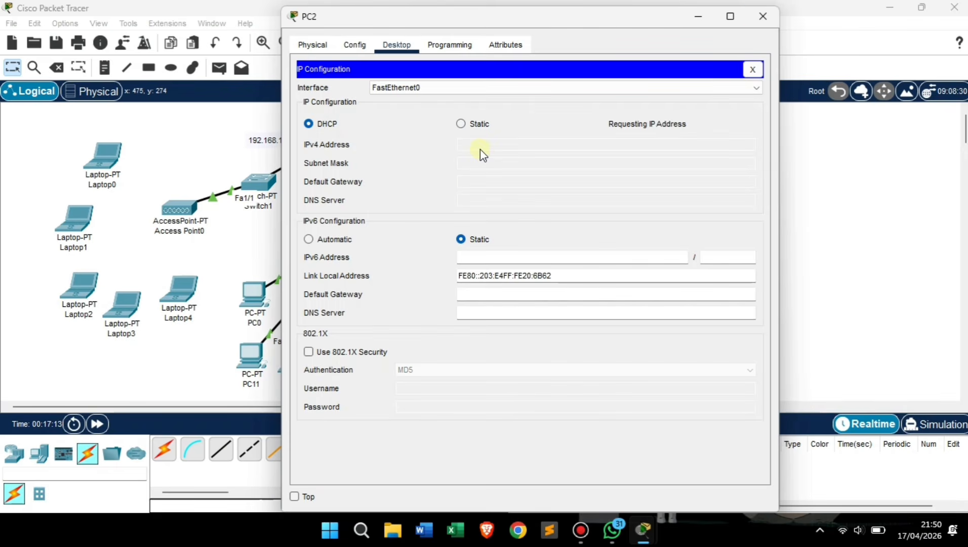
pyautogui.click(762, 16)
# Step: Set PC3 to obtain its IPv4 configuration through DHCP and close its window
pyautogui.click(402, 293)
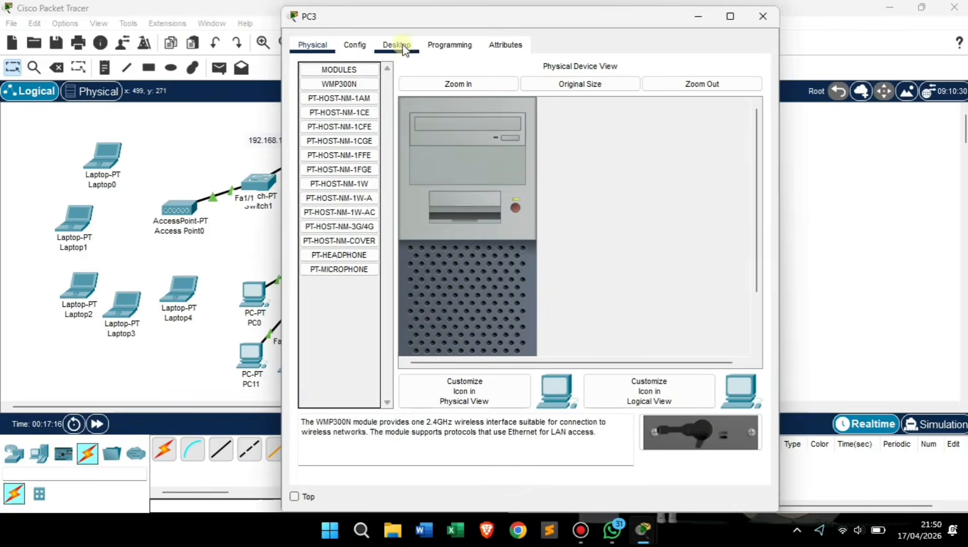
pyautogui.click(397, 44)
pyautogui.click(338, 152)
pyautogui.click(308, 124)
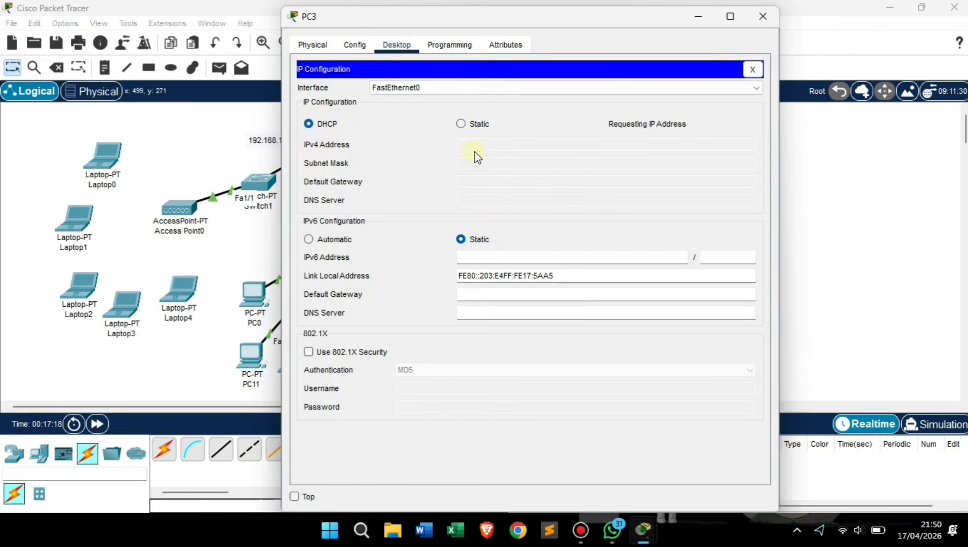
pyautogui.click(763, 17)
# Step: Set PC4 to obtain its IPv4 configuration through DHCP and close its window
pyautogui.click(401, 301)
pyautogui.click(396, 44)
pyautogui.click(361, 95)
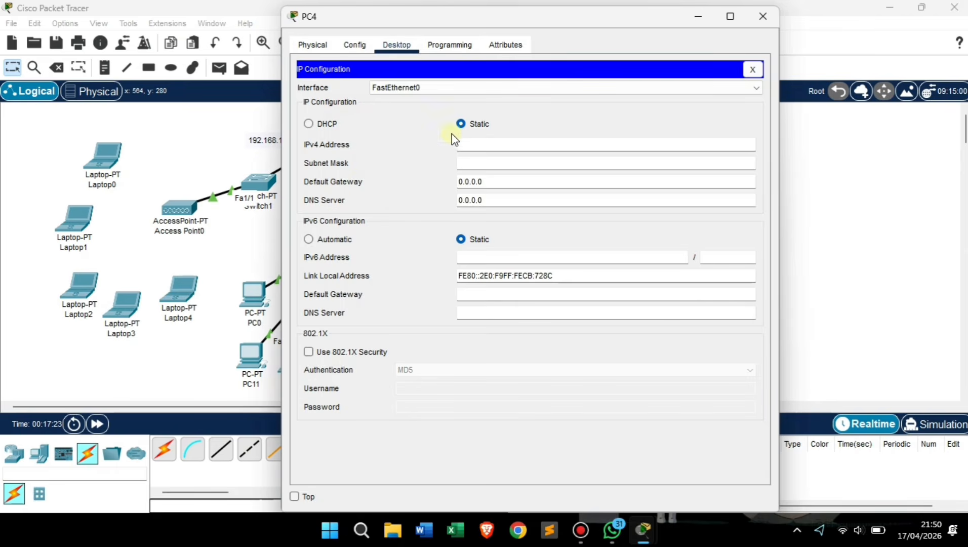
pyautogui.click(308, 124)
pyautogui.click(762, 16)
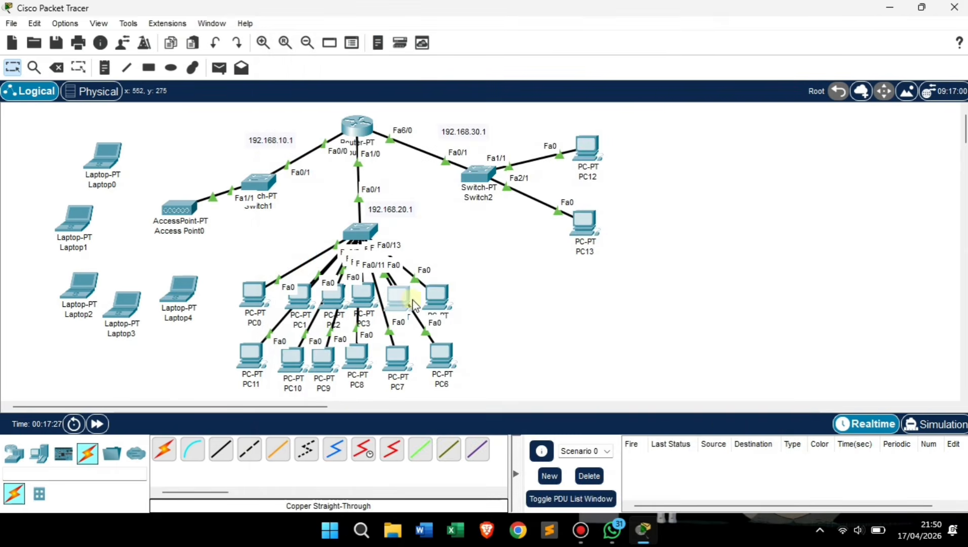
# Step: Set PC5 to obtain its IPv4 configuration through DHCP and close its window
pyautogui.click(417, 299)
pyautogui.click(397, 45)
pyautogui.click(361, 94)
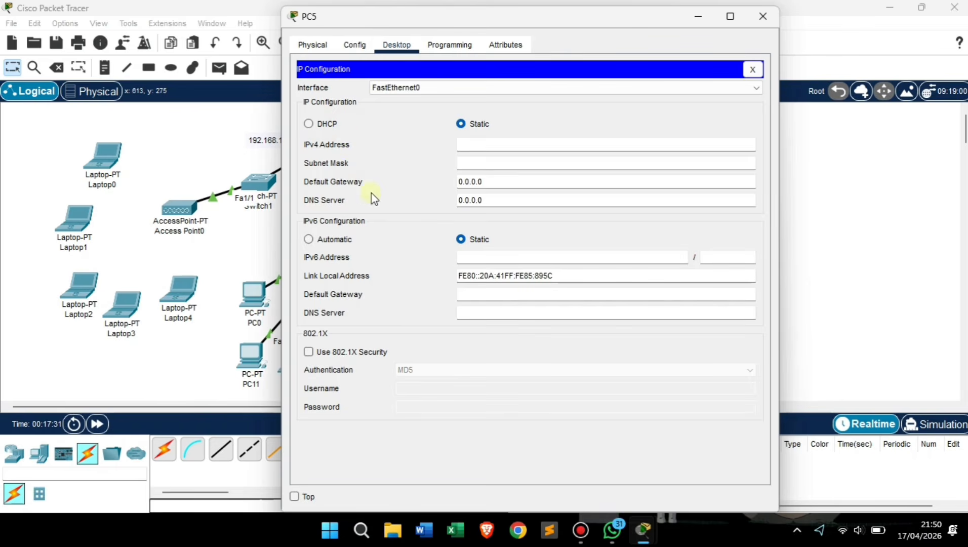
pyautogui.click(309, 124)
pyautogui.click(763, 16)
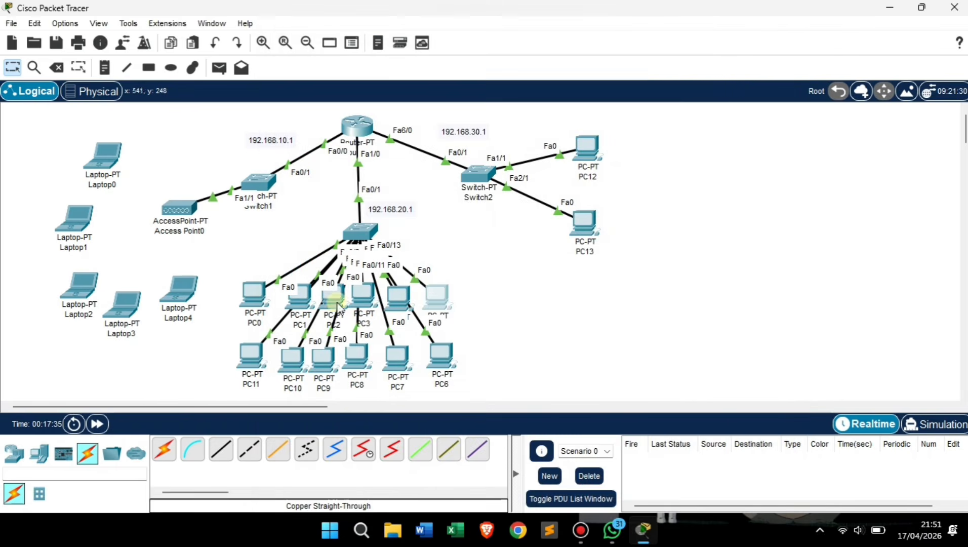
# Step: Set PC11 to obtain its IPv4 configuration through DHCP and close its window
pyautogui.click(251, 354)
pyautogui.click(396, 44)
pyautogui.click(361, 95)
pyautogui.click(308, 124)
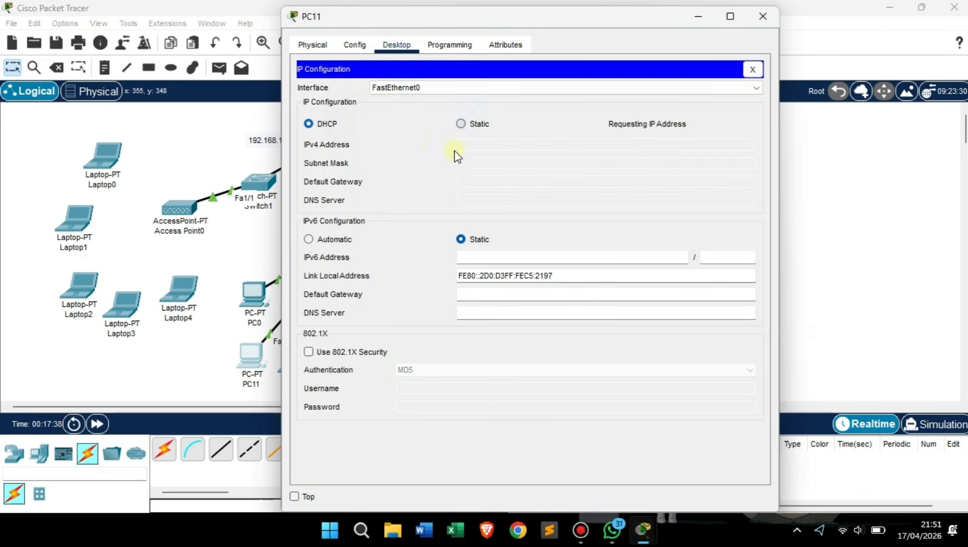
pyautogui.click(763, 17)
# Step: Set PC10 to obtain its IPv4 configuration through DHCP and close its window
pyautogui.click(302, 356)
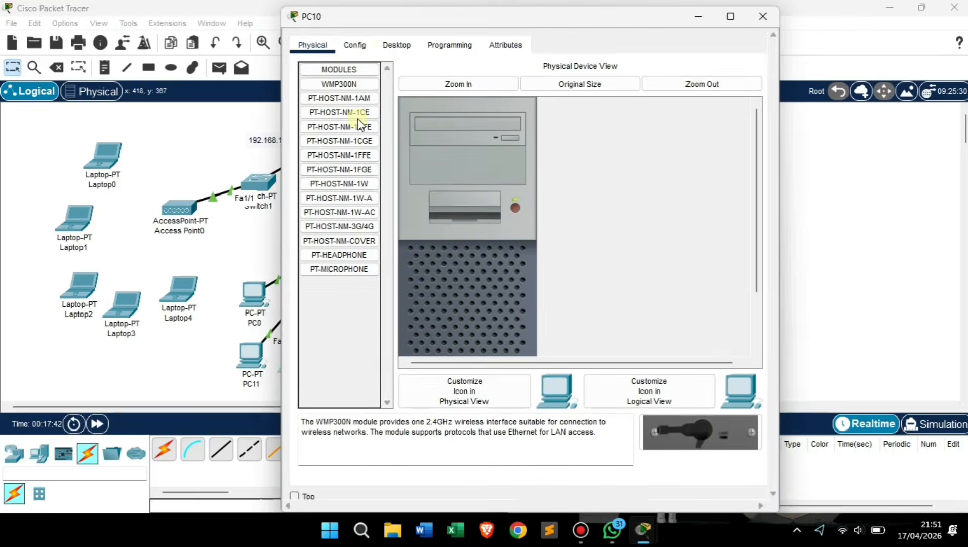
pyautogui.click(397, 44)
pyautogui.click(342, 101)
pyautogui.click(308, 123)
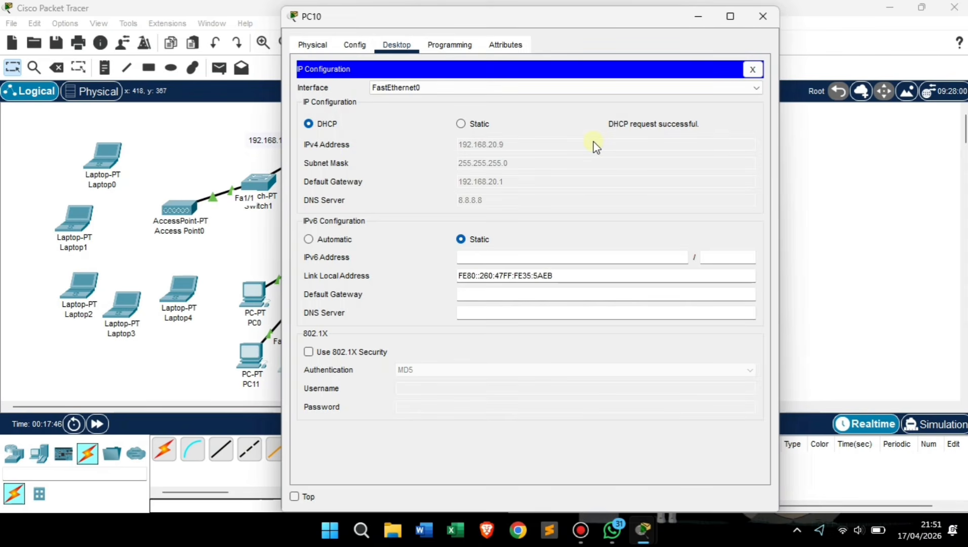
pyautogui.click(763, 17)
# Step: Set PC9 to obtain its IPv4 configuration through DHCP and close its window
pyautogui.click(332, 357)
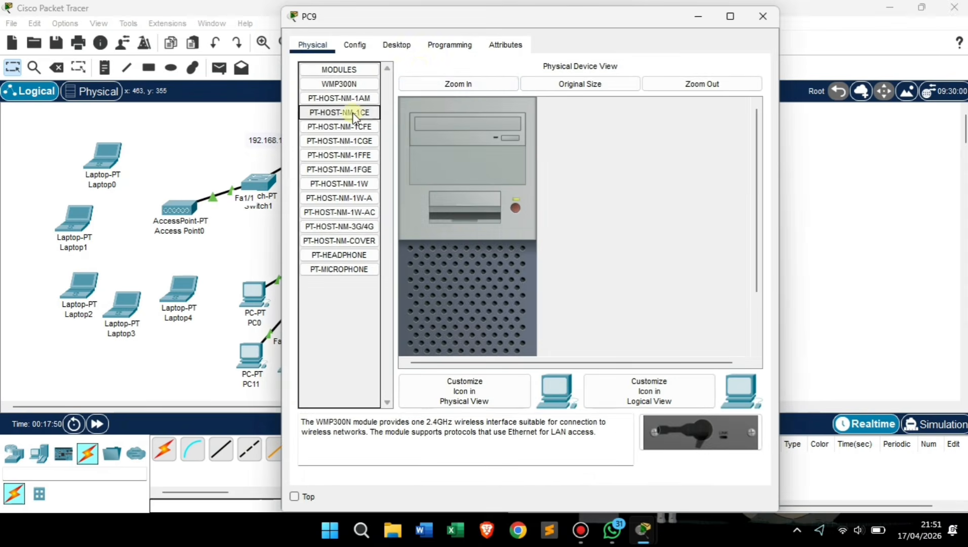
pyautogui.click(398, 44)
pyautogui.click(343, 97)
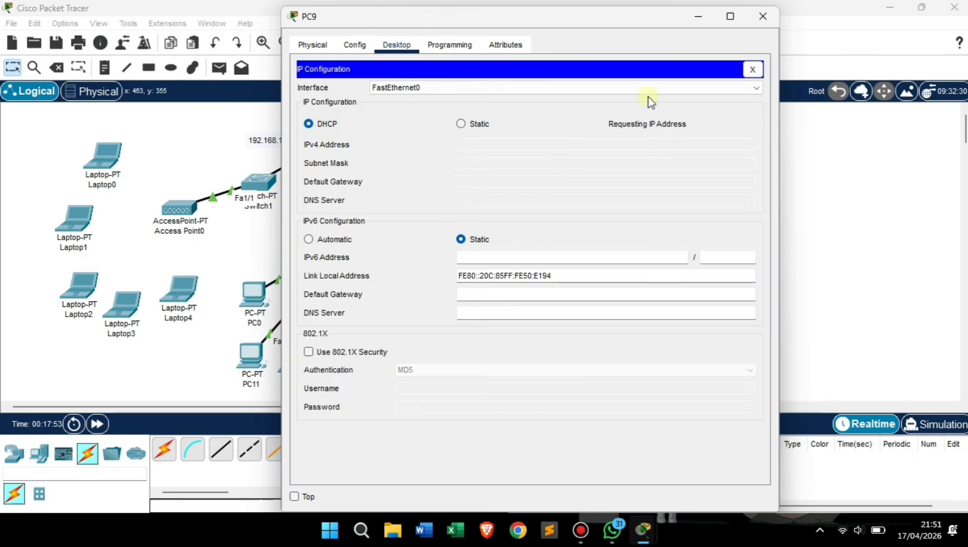
pyautogui.click(757, 17)
# Step: Set PC8 to obtain its IPv4 configuration through DHCP and close its window
pyautogui.click(357, 348)
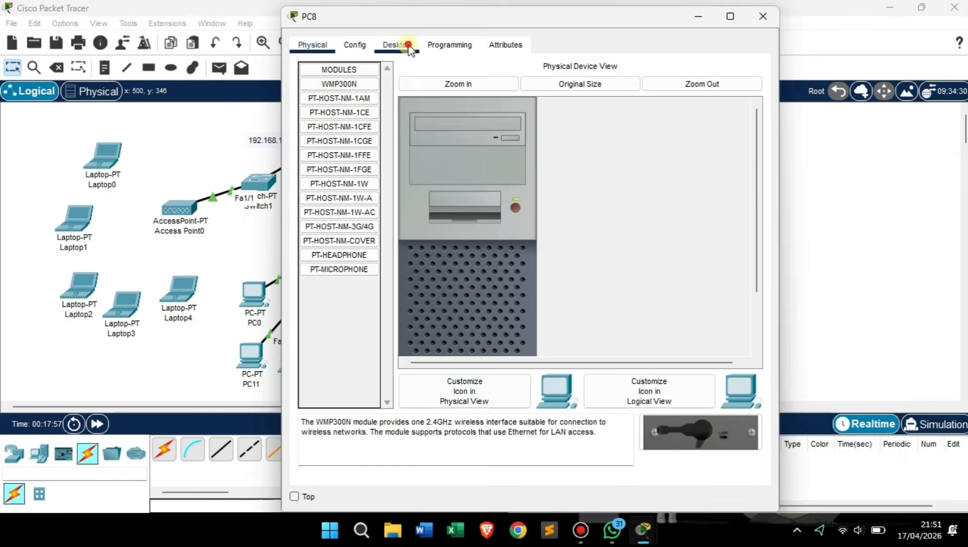
pyautogui.click(404, 45)
pyautogui.click(357, 103)
pyautogui.click(318, 124)
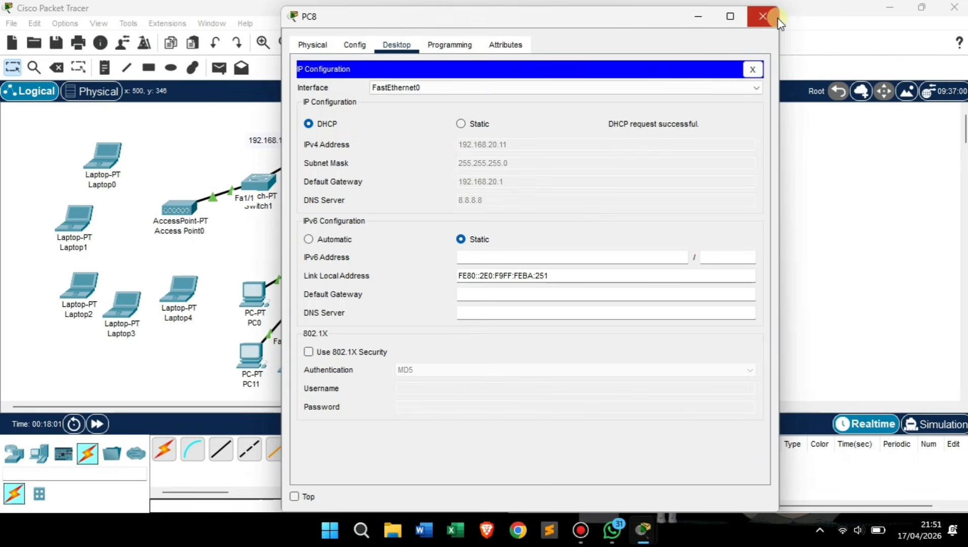
pyautogui.click(763, 17)
# Step: Set PC7 to obtain its IPv4 configuration through DHCP and close its window
pyautogui.click(394, 354)
pyautogui.click(397, 78)
pyautogui.click(348, 141)
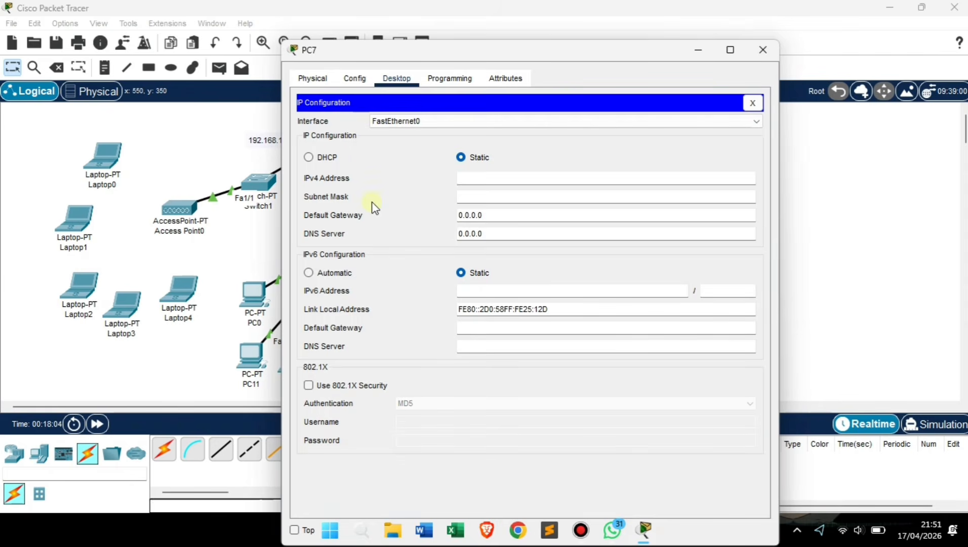
pyautogui.click(309, 157)
pyautogui.click(762, 49)
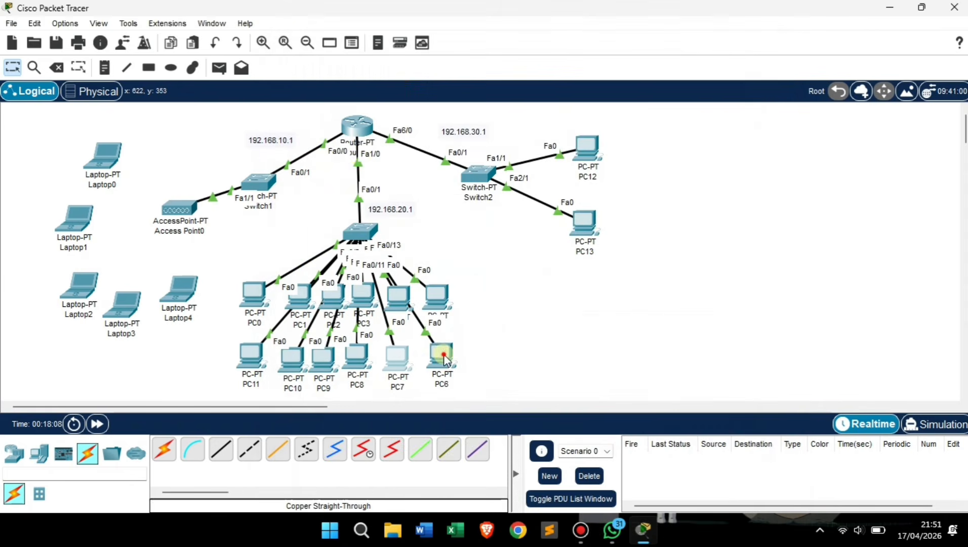
# Step: Set PC6 to obtain its IPv4 configuration through DHCP and close its window
pyautogui.click(443, 355)
pyautogui.click(397, 45)
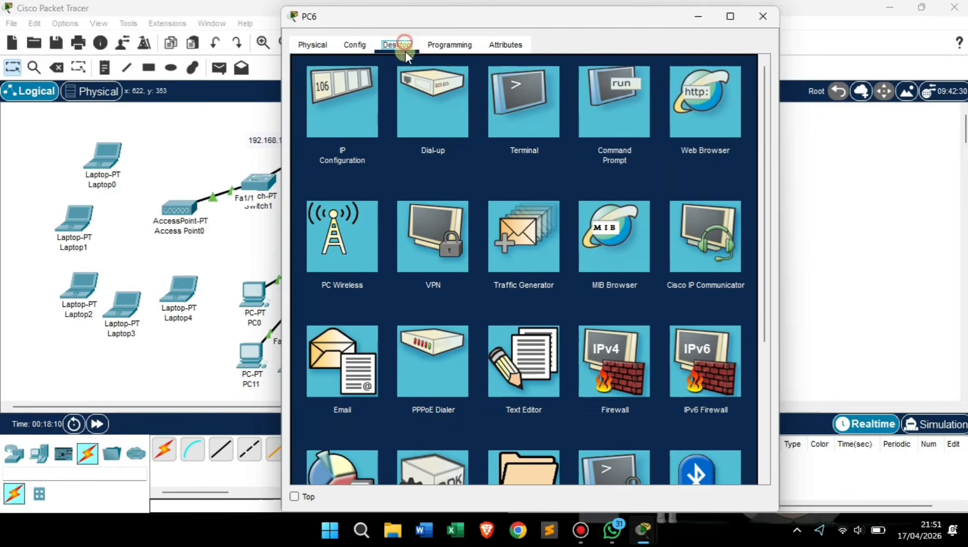
pyautogui.click(350, 113)
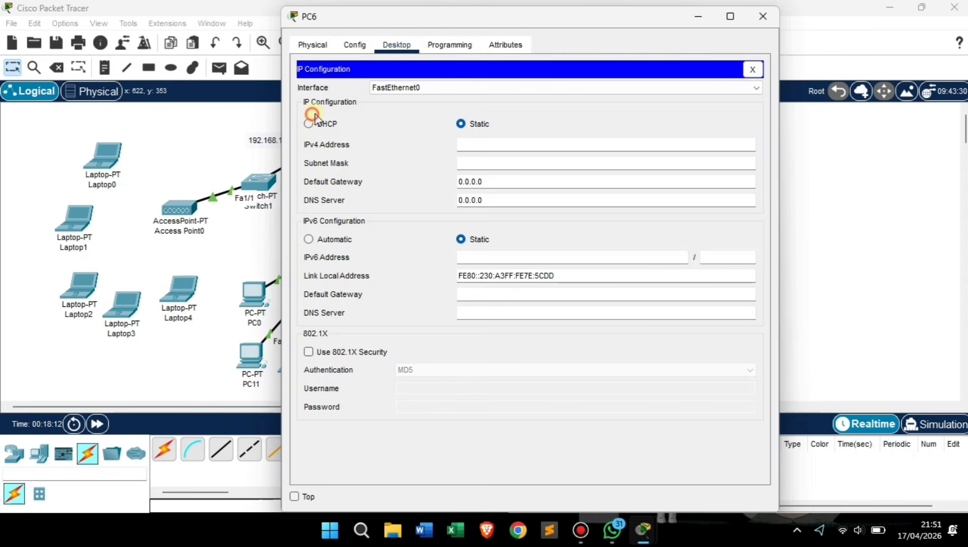
pyautogui.click(317, 126)
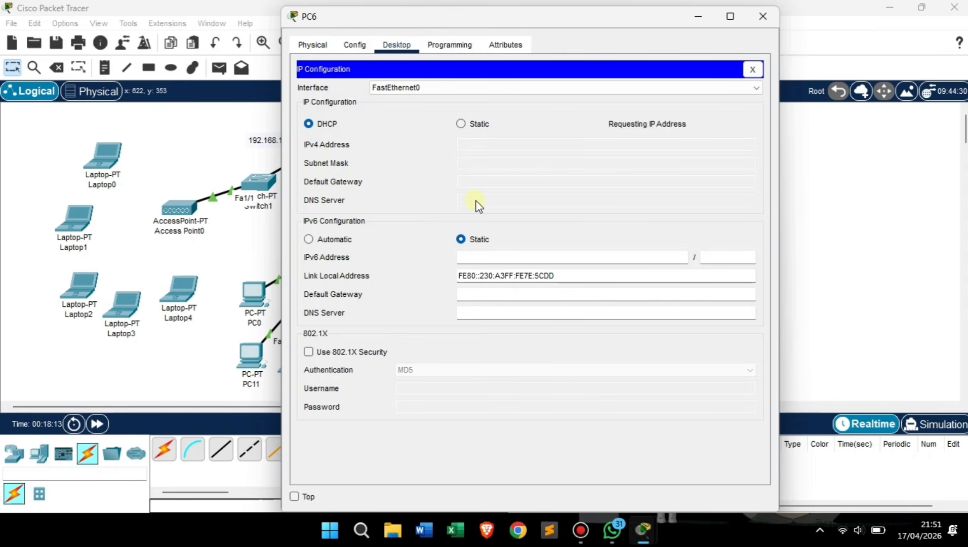
pyautogui.click(762, 16)
pyautogui.click(580, 530)
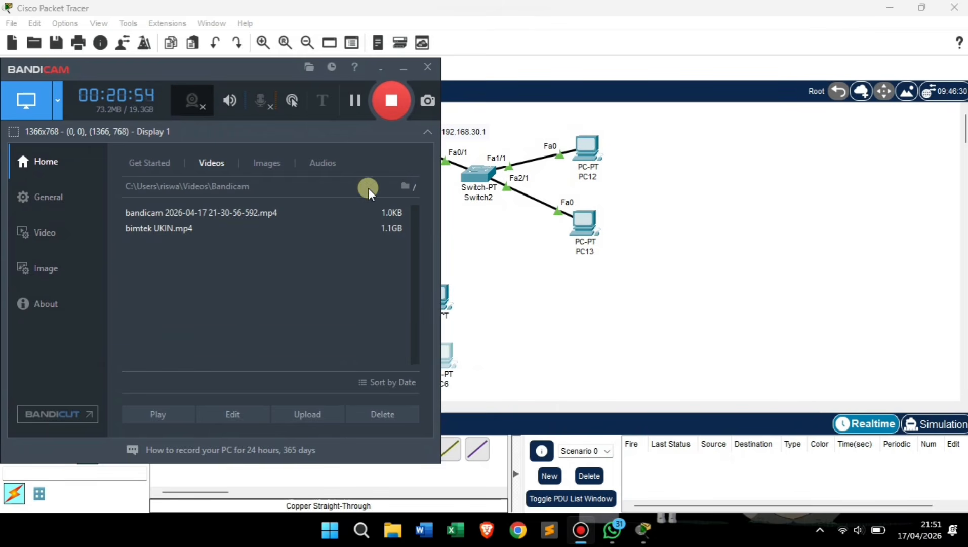
pyautogui.click(398, 69)
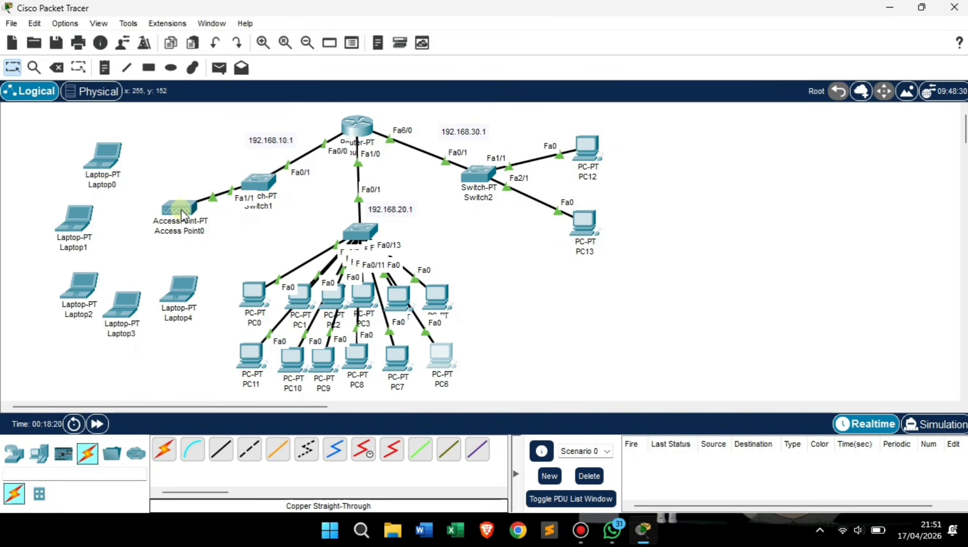
# Step: Set the SSID of Access Point0's Port 1 to Ruang HRD, leave authentication Disabled, and close its window
pyautogui.click(185, 203)
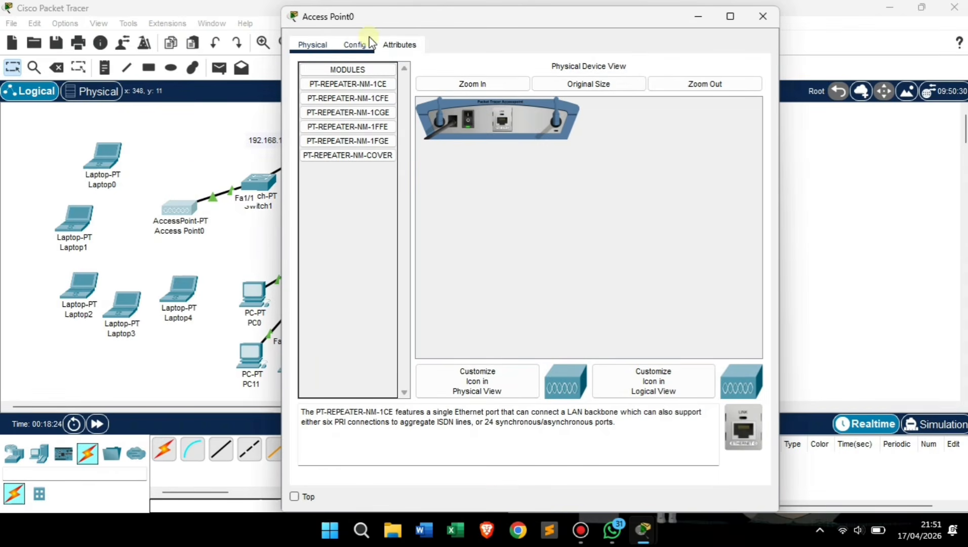
pyautogui.click(356, 43)
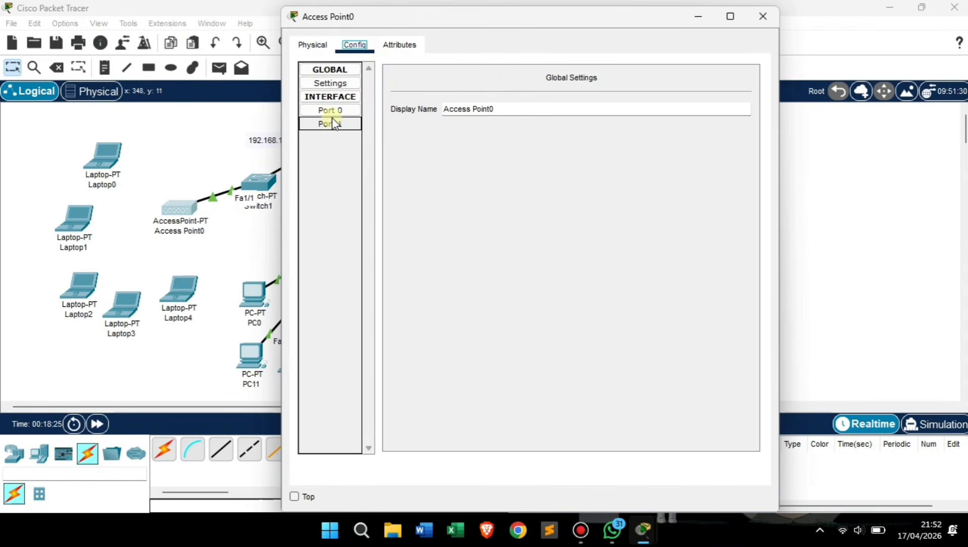
pyautogui.click(332, 124)
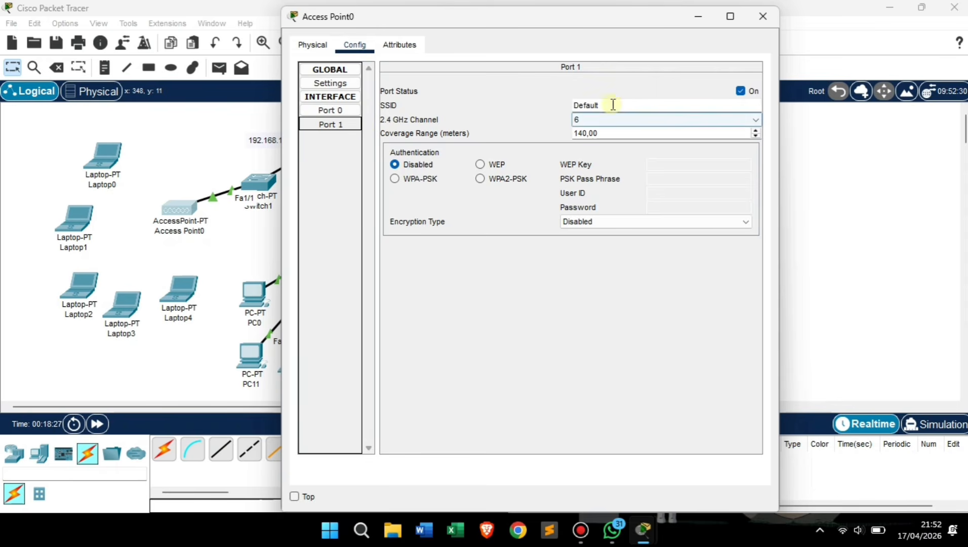
pyautogui.moveTo(615, 104); pyautogui.dragTo(551, 108)
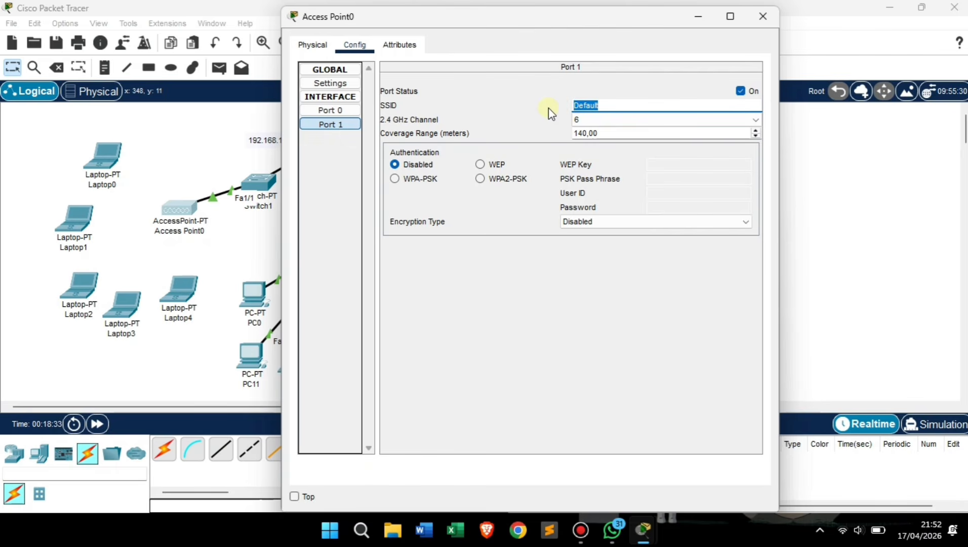
pyautogui.write('Ruang HRD')
pyautogui.click(490, 180)
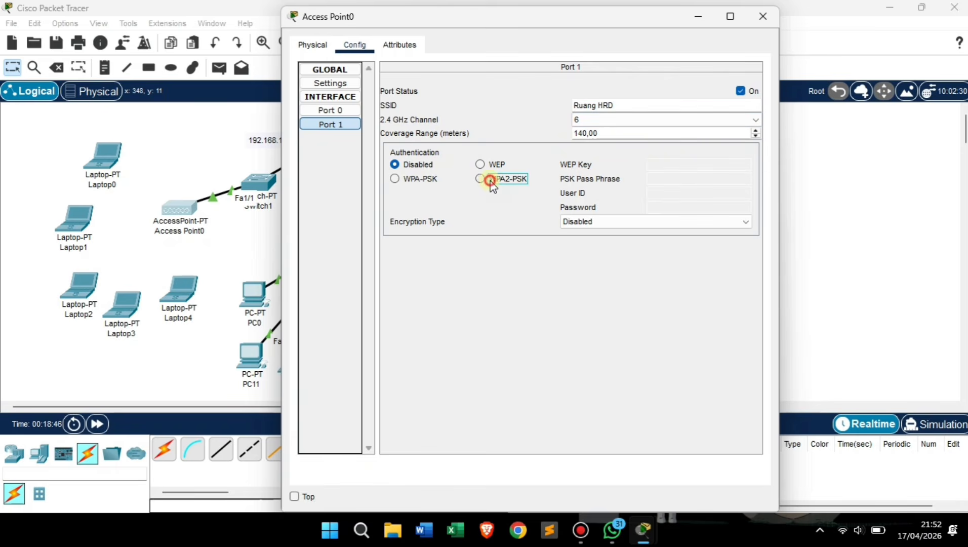
pyautogui.click(683, 178)
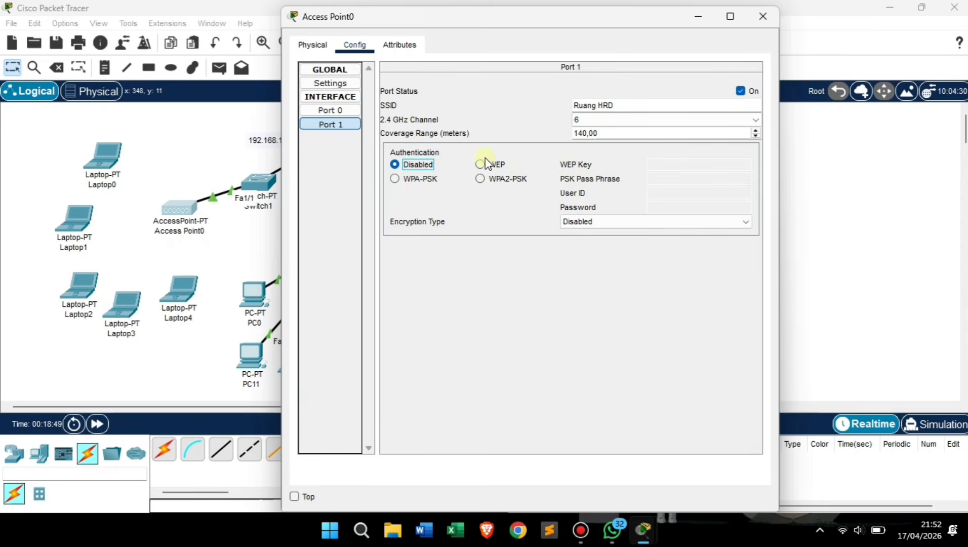
pyautogui.click(765, 17)
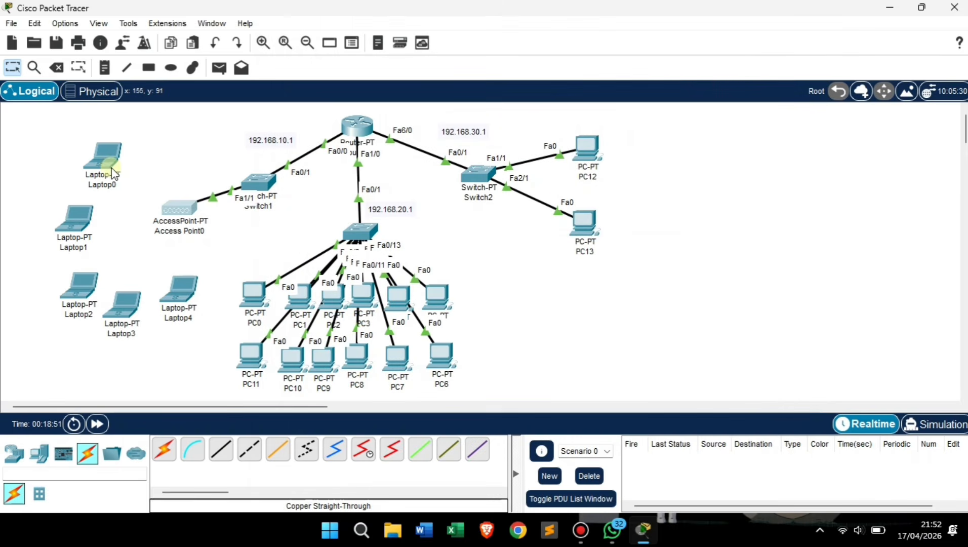
# Step: With Laptop0 powered off, replace its Ethernet module with the WPC300N wireless module and switch the laptop back on
pyautogui.moveTo(111, 164)
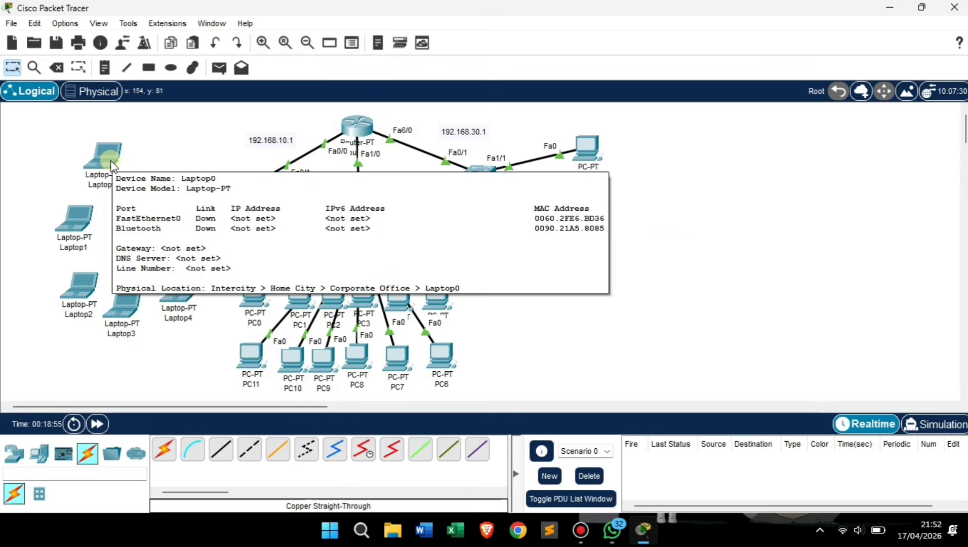
pyautogui.click(111, 164)
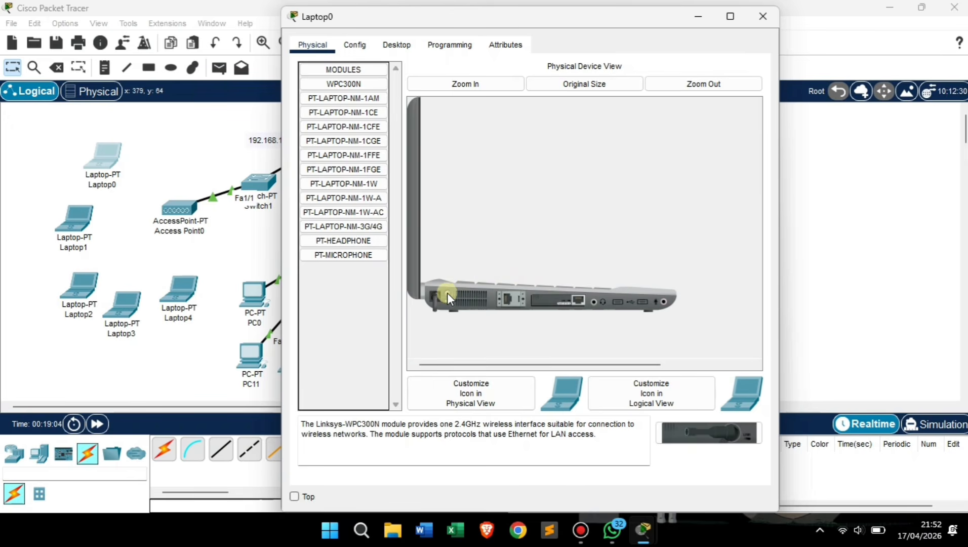
pyautogui.moveTo(559, 301); pyautogui.dragTo(353, 304)
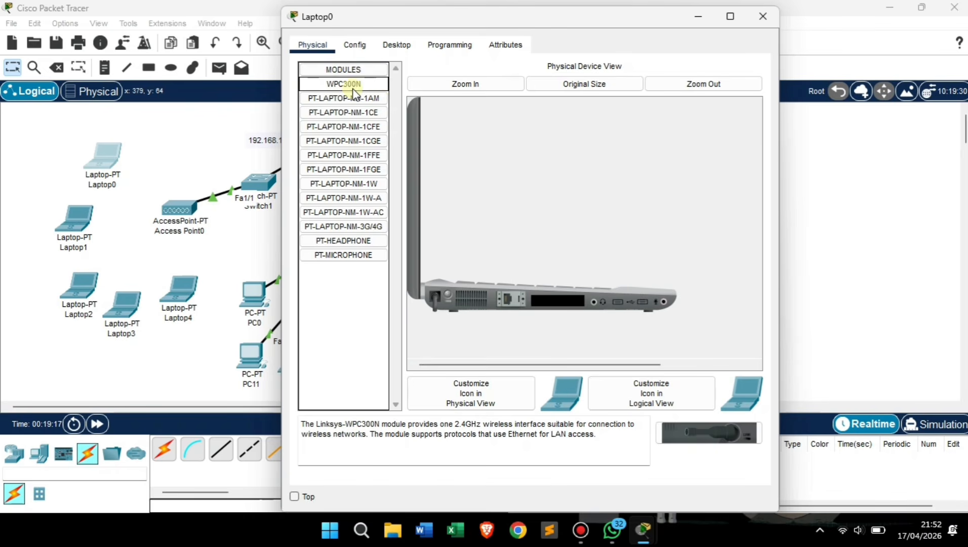
pyautogui.moveTo(346, 86); pyautogui.dragTo(559, 303)
pyautogui.click(448, 289)
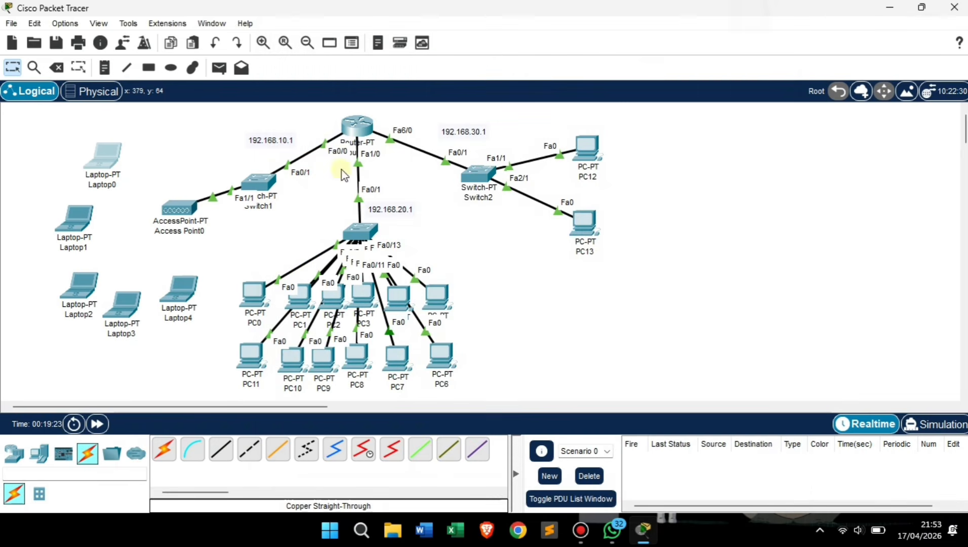
pyautogui.click(763, 17)
# Step: With Laptop1 powered off, replace its Ethernet module with the WPC300N wireless module and switch the laptop back on
pyautogui.click(84, 222)
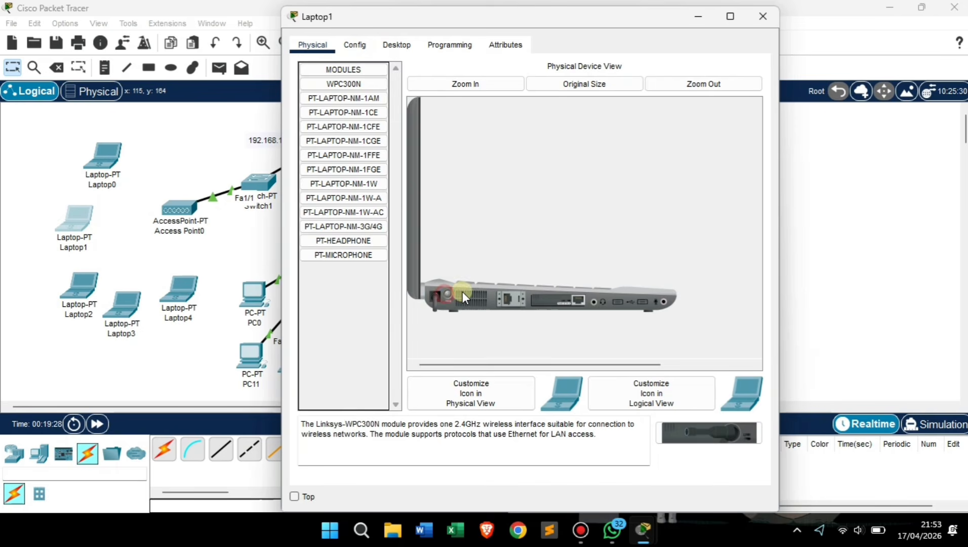
pyautogui.moveTo(557, 305); pyautogui.dragTo(365, 253)
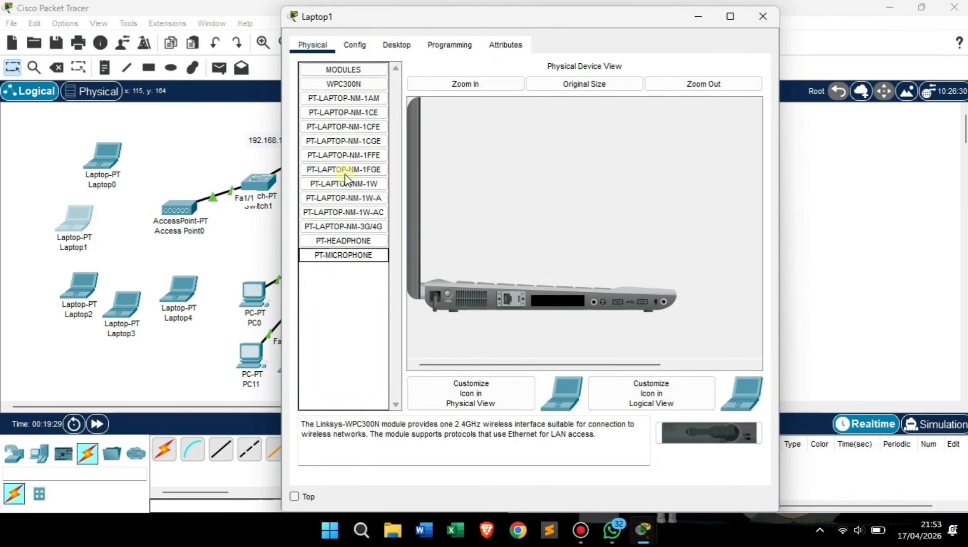
pyautogui.moveTo(335, 83); pyautogui.dragTo(552, 285)
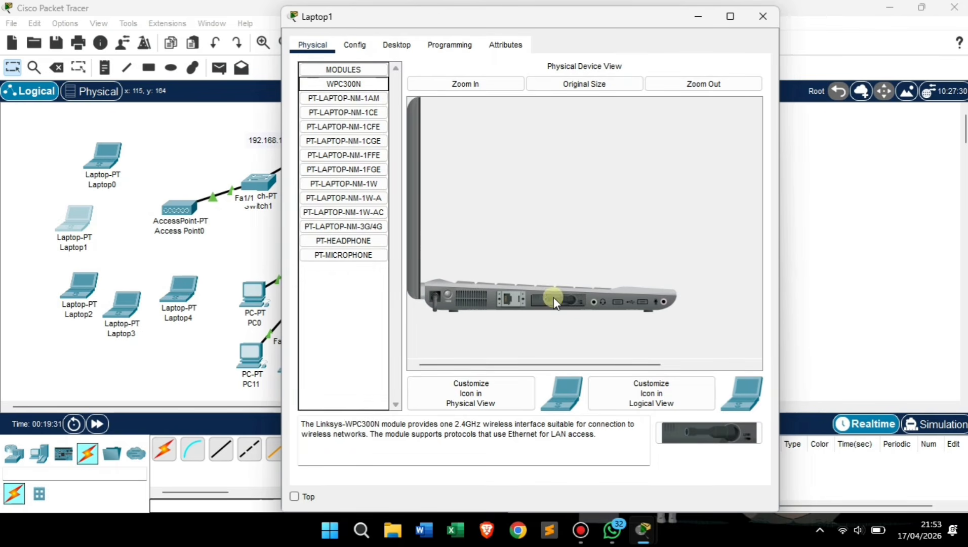
pyautogui.click(447, 293)
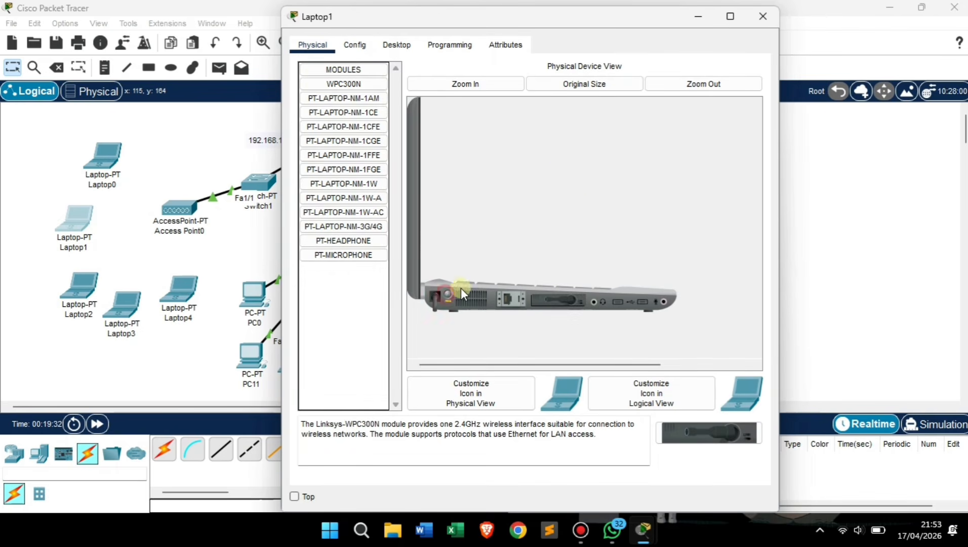
pyautogui.click(762, 18)
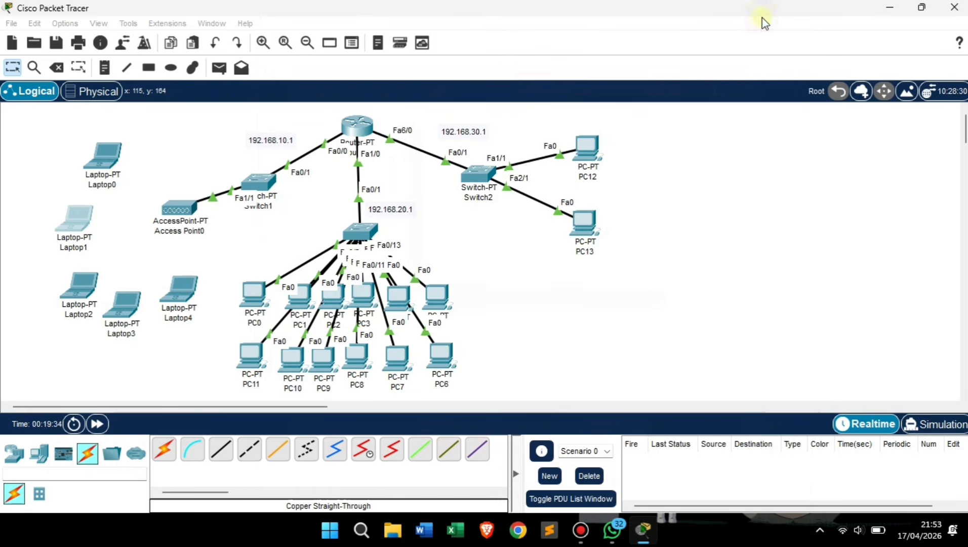
# Step: With Laptop2 powered off, replace its Ethernet module with the WPC300N wireless module and close its window
pyautogui.click(79, 286)
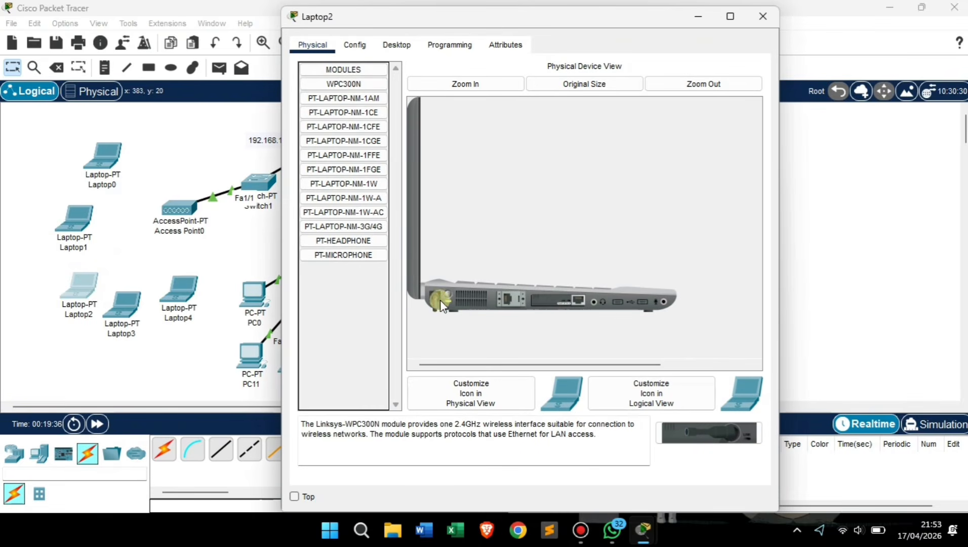
pyautogui.moveTo(555, 305); pyautogui.dragTo(355, 313)
pyautogui.moveTo(339, 89); pyautogui.dragTo(561, 301)
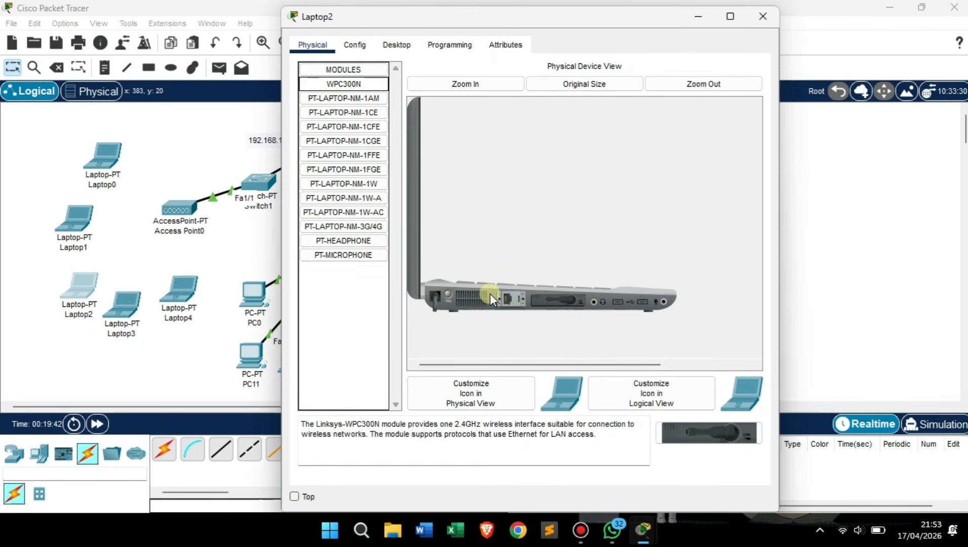
pyautogui.click(761, 17)
# Step: With Laptop3 powered off, replace its Ethernet module with the WPC300N wireless module and switch the laptop back on
pyautogui.click(121, 298)
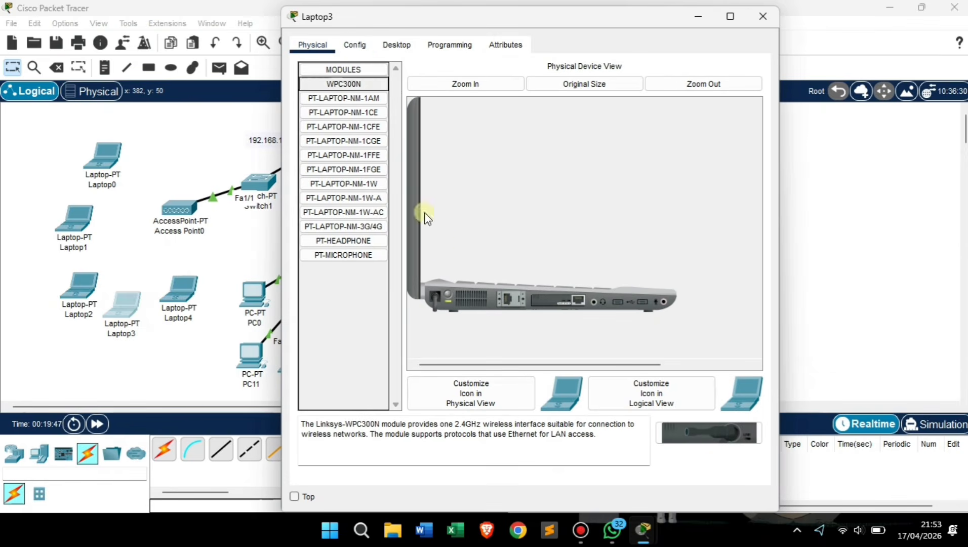
pyautogui.click(445, 294)
pyautogui.moveTo(559, 306); pyautogui.dragTo(329, 335)
pyautogui.moveTo(326, 84); pyautogui.dragTo(526, 300)
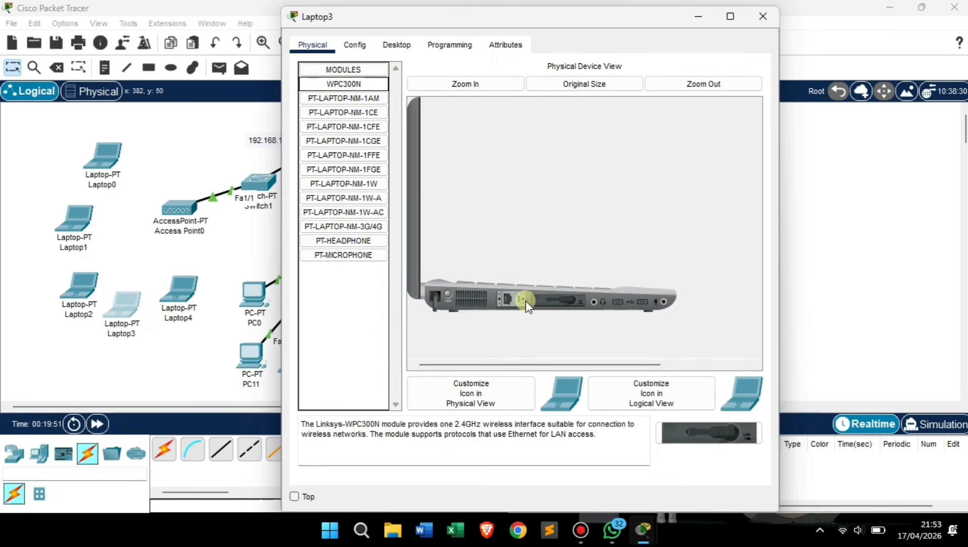
pyautogui.click(450, 294)
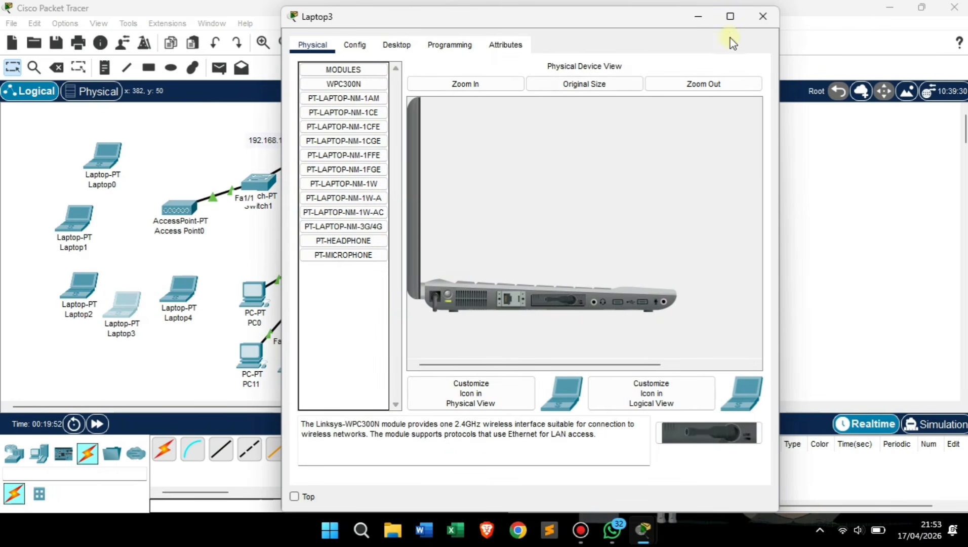
pyautogui.click(759, 15)
# Step: With Laptop4 powered off, replace its Ethernet module with the WPC300N wireless module and switch the laptop back on
pyautogui.click(175, 286)
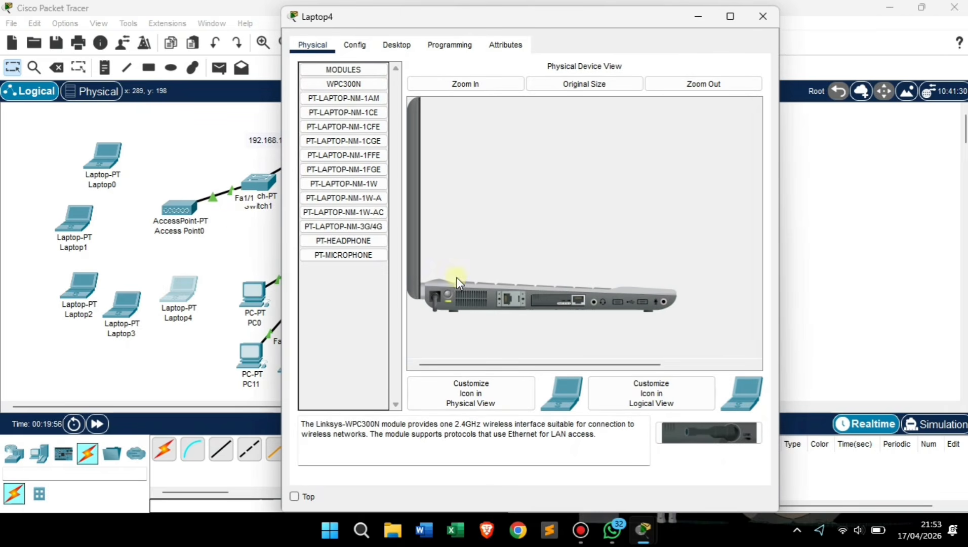
pyautogui.moveTo(566, 298); pyautogui.dragTo(354, 334)
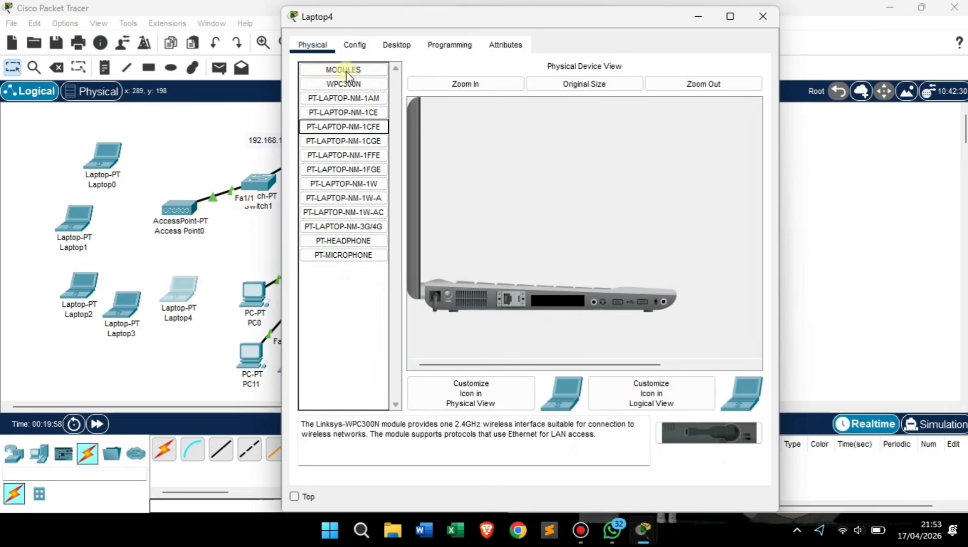
pyautogui.click(348, 85)
pyautogui.moveTo(348, 86); pyautogui.dragTo(556, 303)
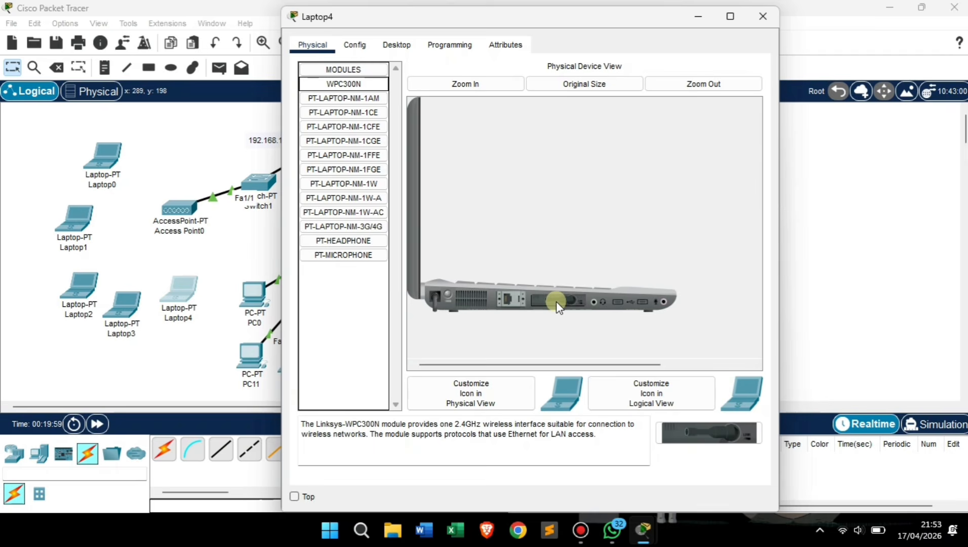
pyautogui.click(447, 295)
pyautogui.click(762, 16)
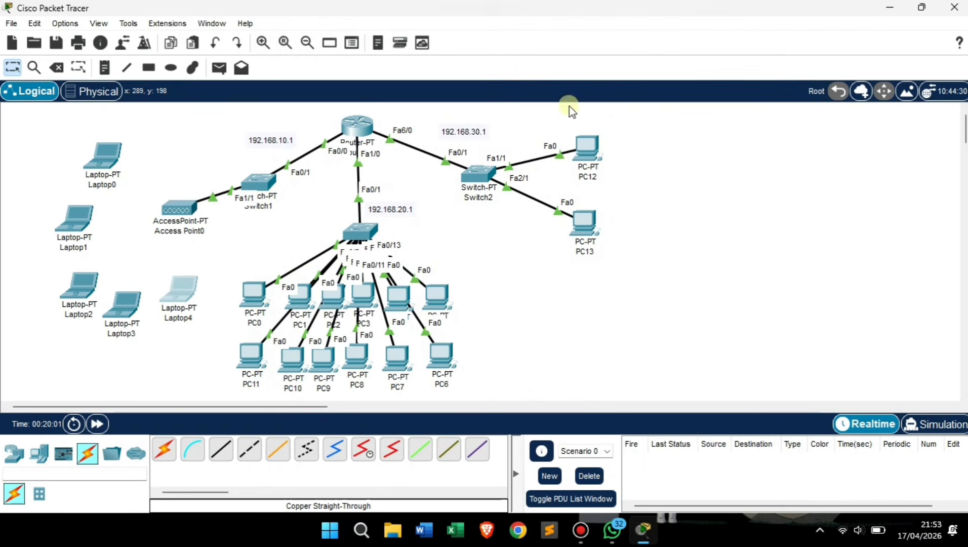
# Step: Connect Laptop0 to the Ruang HRD wireless network using the PC Wireless utility and close its window
pyautogui.click(106, 163)
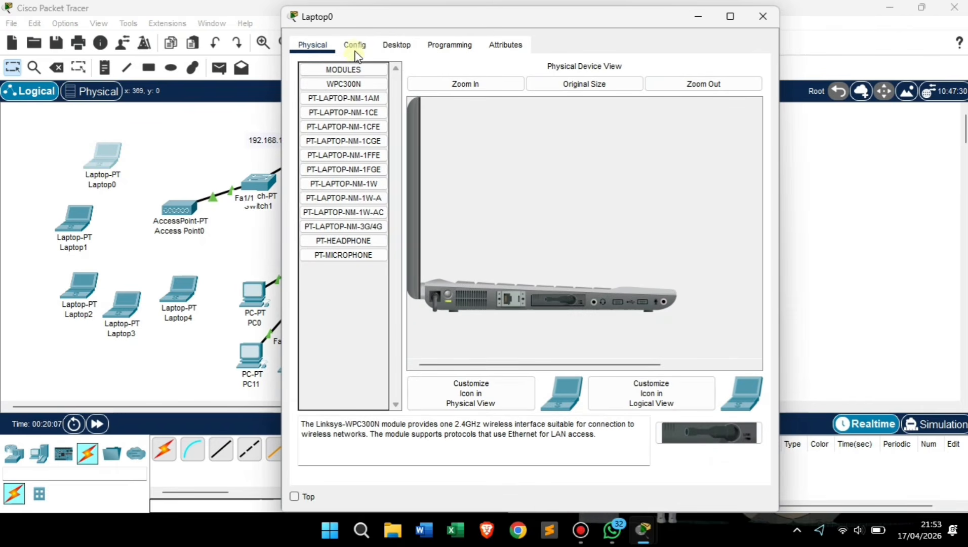
pyautogui.click(396, 44)
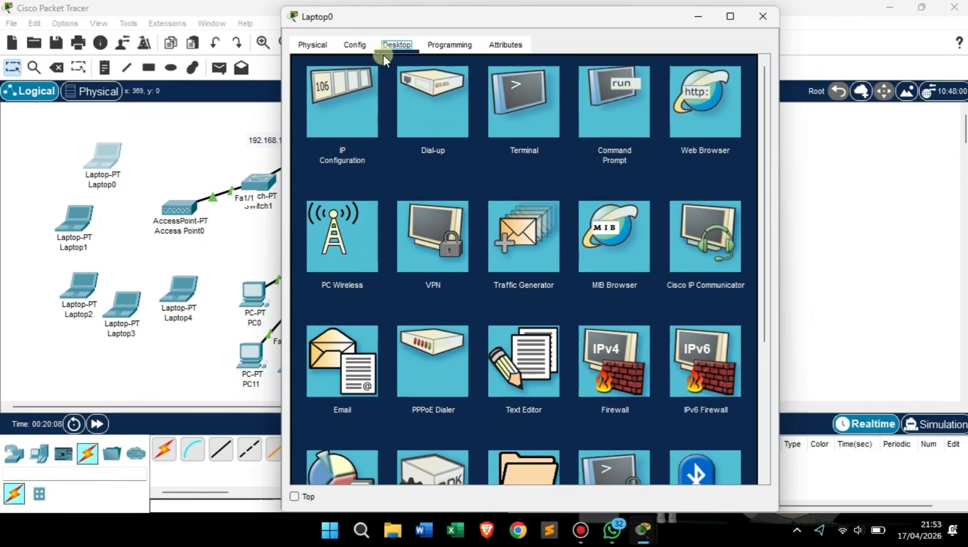
pyautogui.click(341, 237)
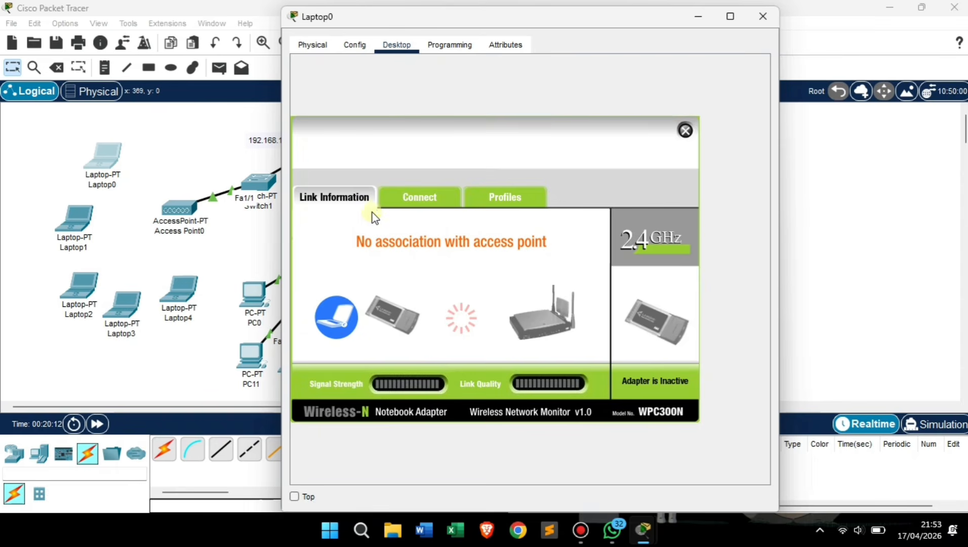
pyautogui.click(394, 199)
pyautogui.click(421, 197)
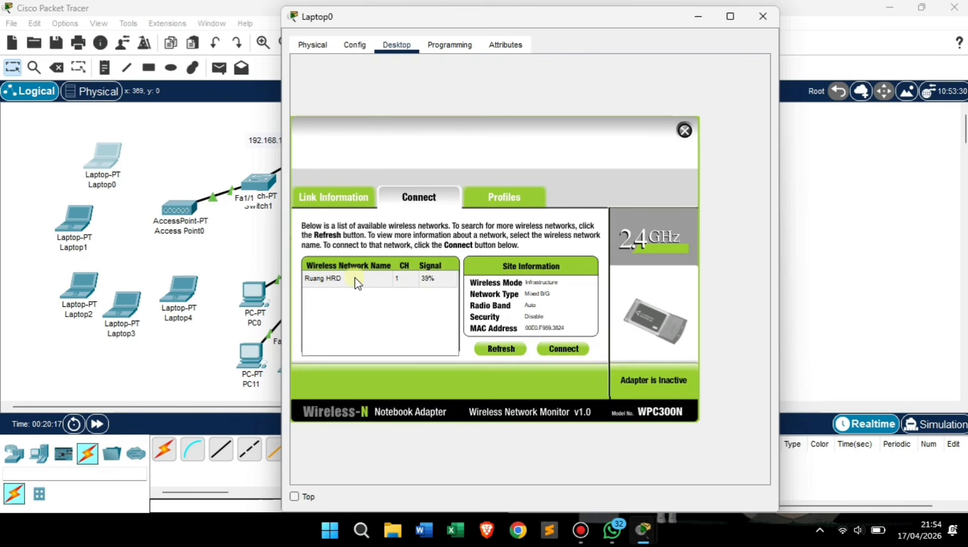
pyautogui.click(346, 283)
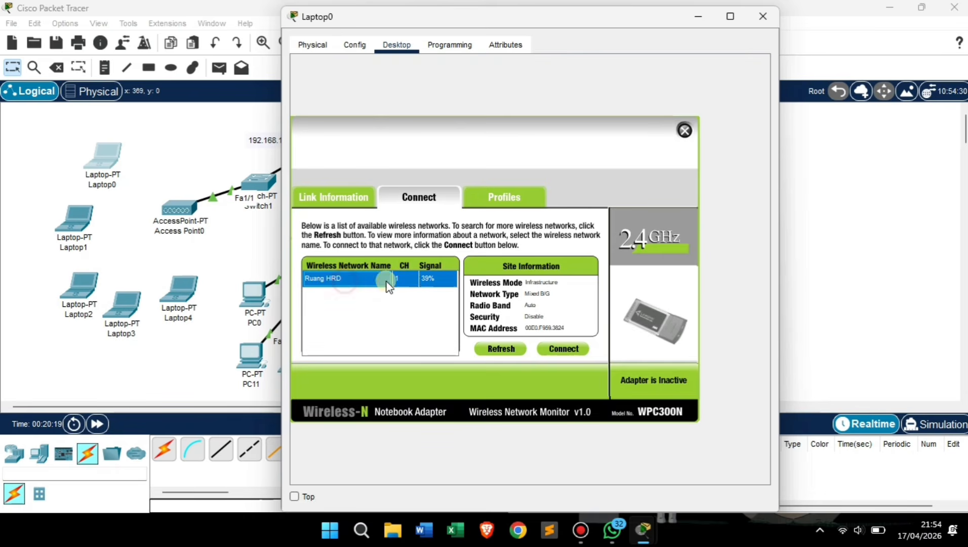
pyautogui.click(567, 349)
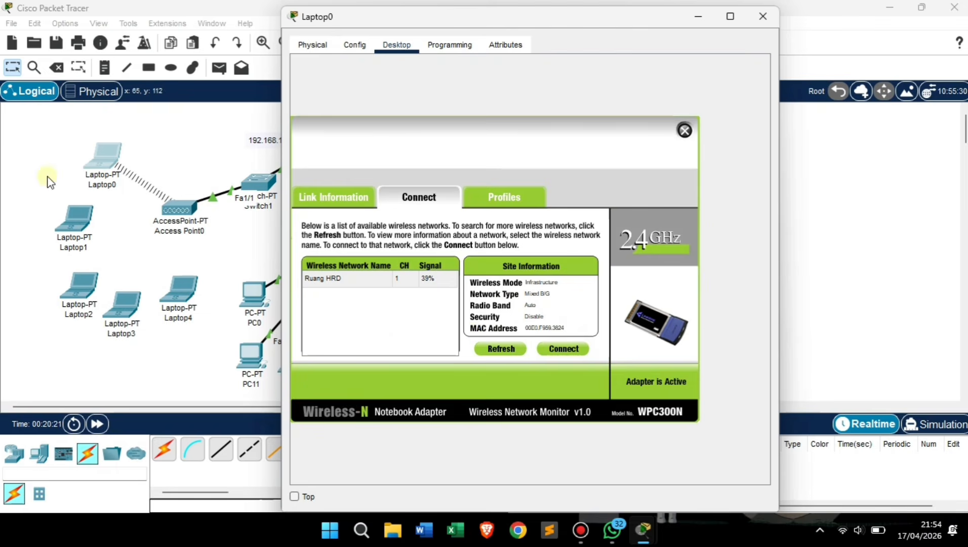
pyautogui.click(762, 17)
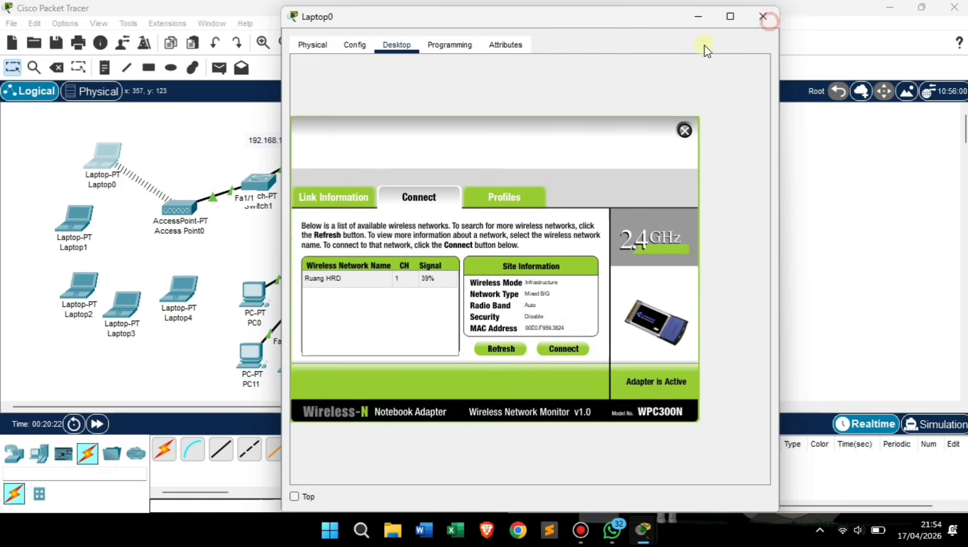
# Step: Connect Laptop1 to the Ruang HRD wireless network using the PC Wireless utility and close its window
pyautogui.click(74, 219)
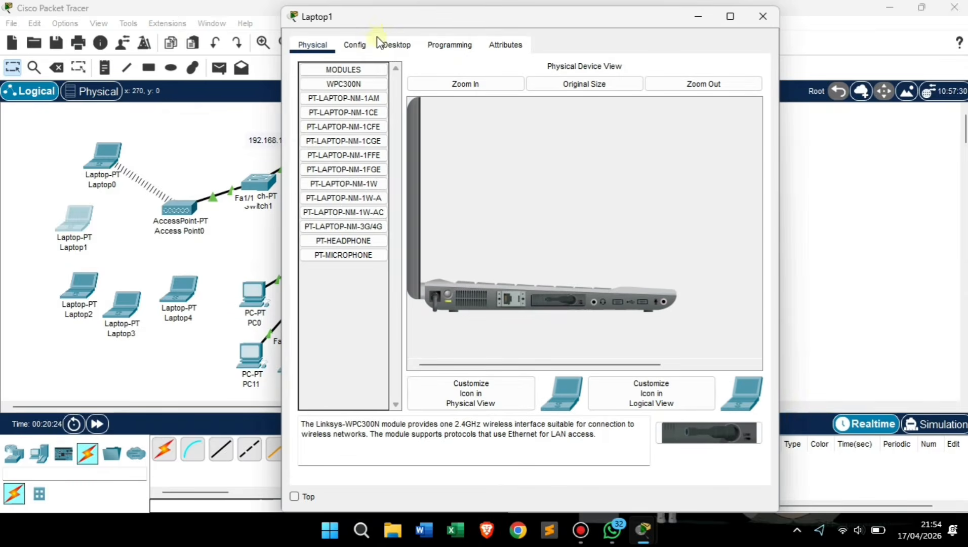
pyautogui.click(395, 45)
pyautogui.click(351, 224)
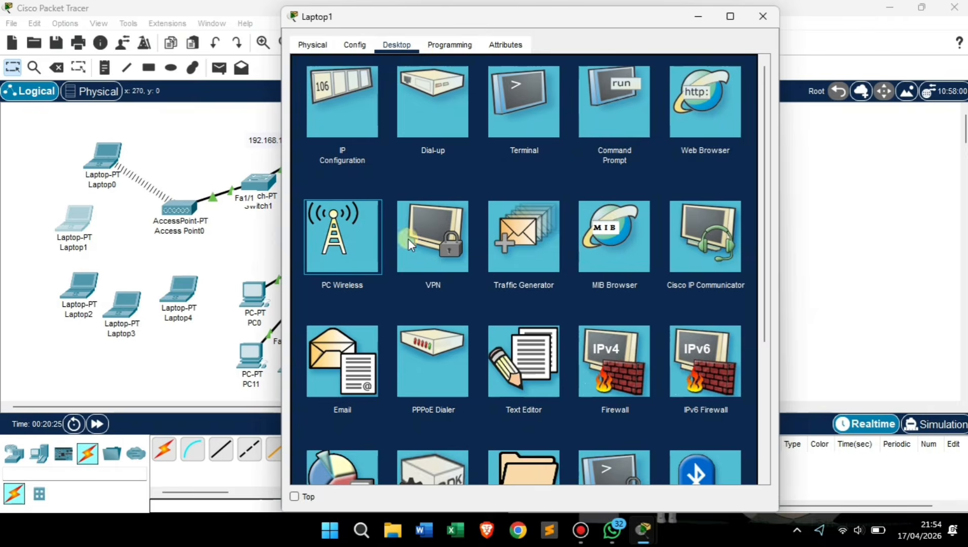
pyautogui.click(402, 199)
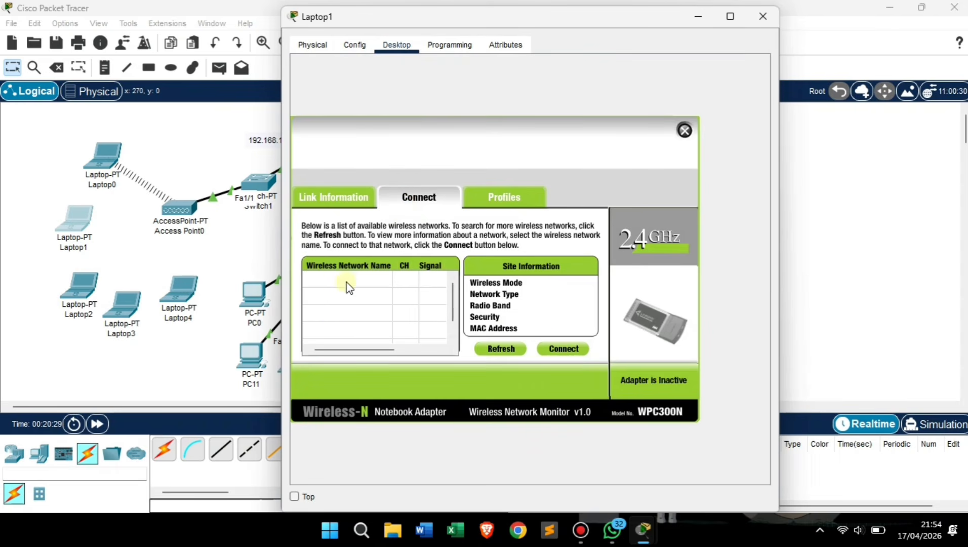
pyautogui.click(330, 278)
pyautogui.click(573, 348)
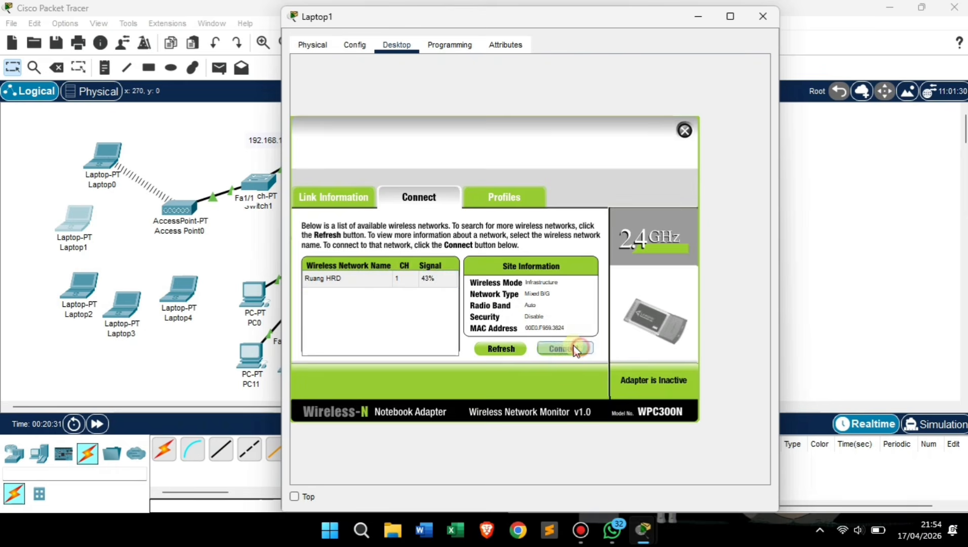
pyautogui.click(763, 16)
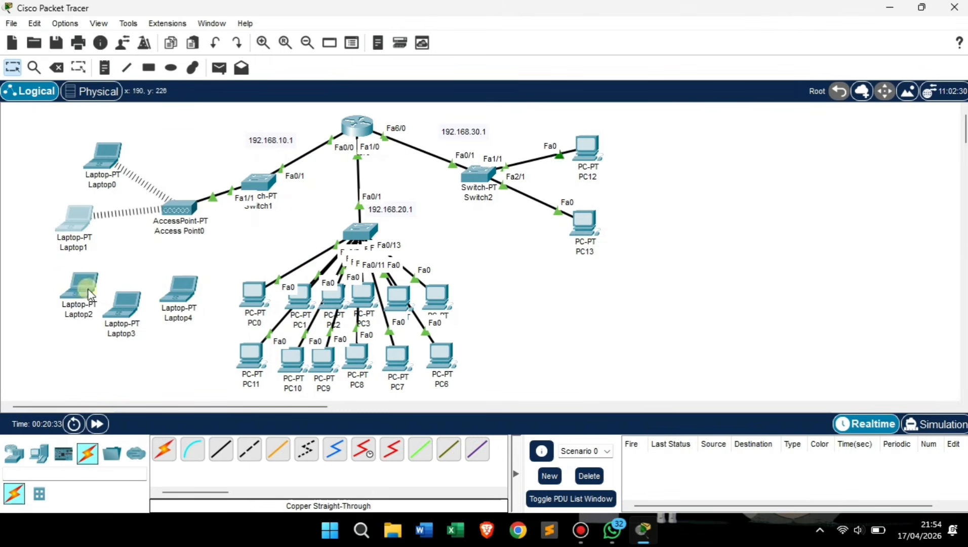
# Step: Connect Laptop2 to the Ruang HRD wireless network using PC Wireless, and close the utility and the laptop's window
pyautogui.click(84, 289)
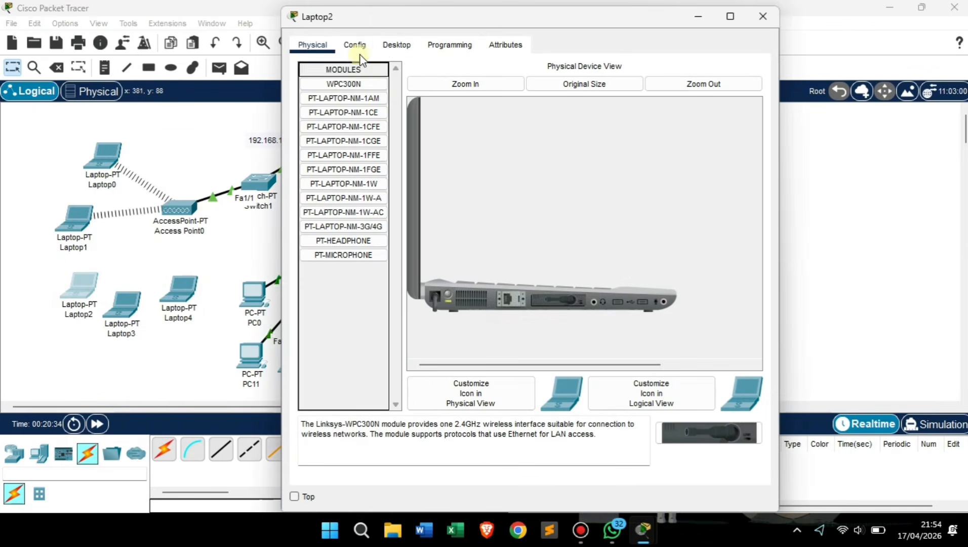
pyautogui.click(385, 46)
pyautogui.click(357, 244)
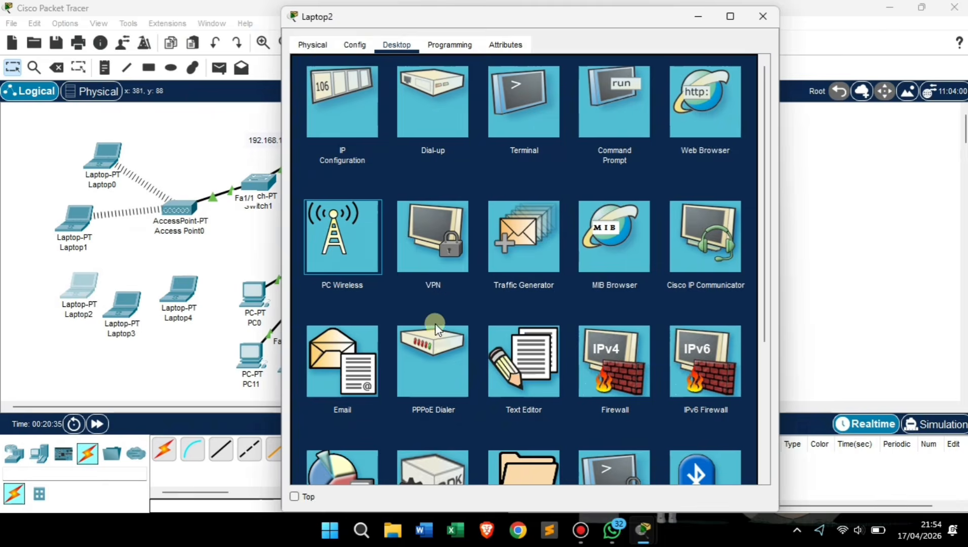
pyautogui.click(423, 197)
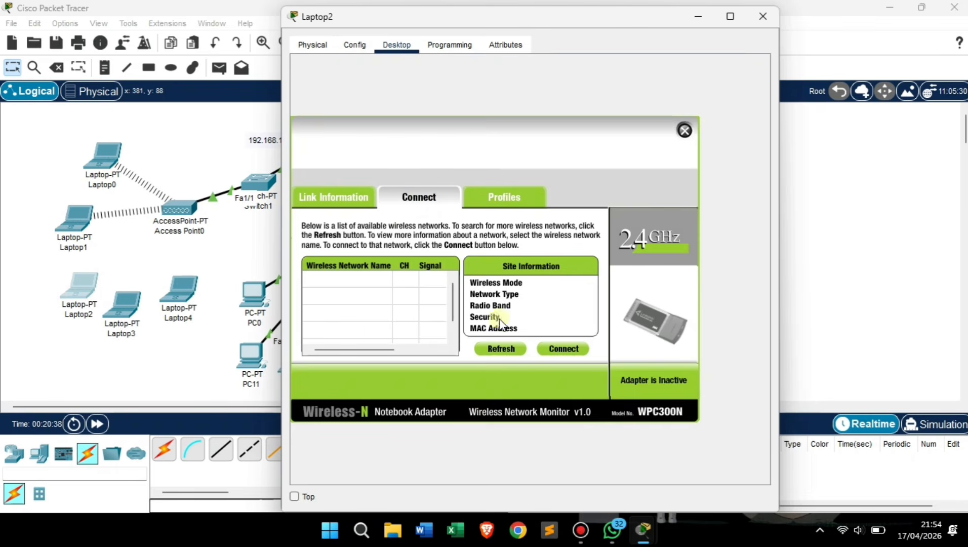
pyautogui.click(355, 279)
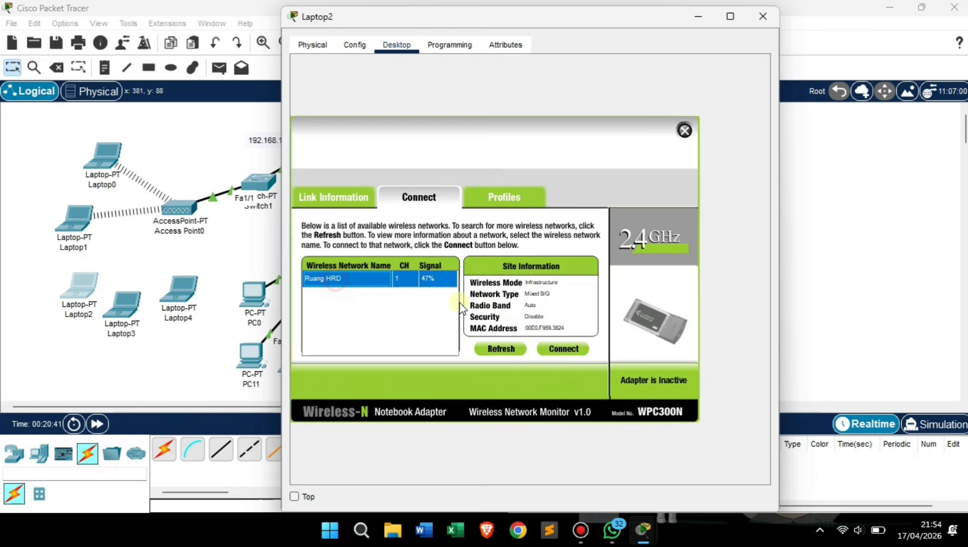
pyautogui.click(559, 349)
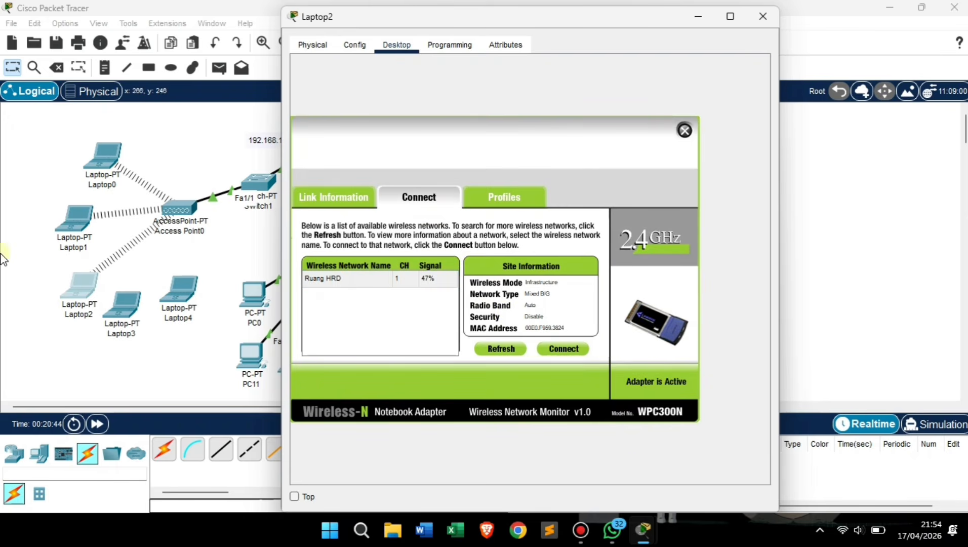
pyautogui.click(685, 131)
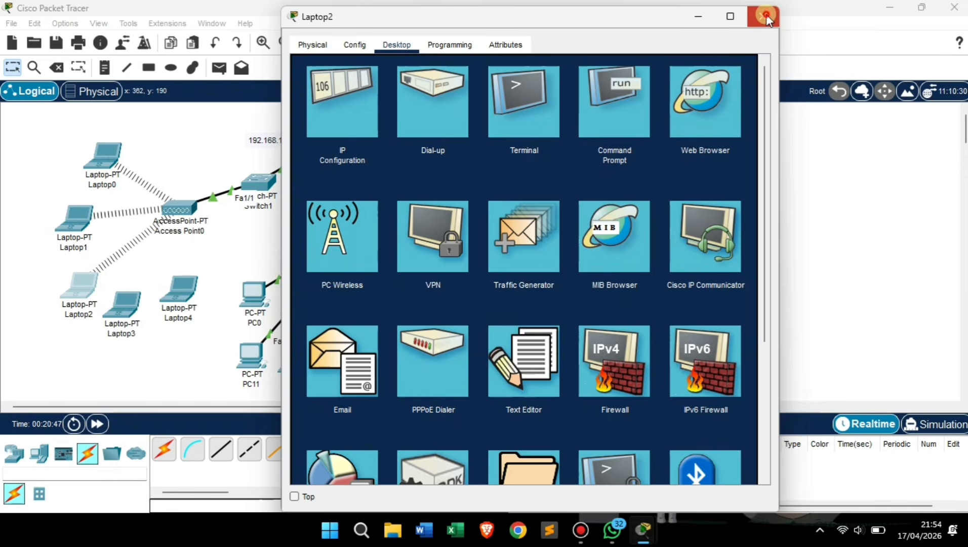
pyautogui.click(764, 17)
# Step: Connect Laptop3 to the Ruang HRD wireless network using the PC Wireless utility and close its window
pyautogui.click(123, 304)
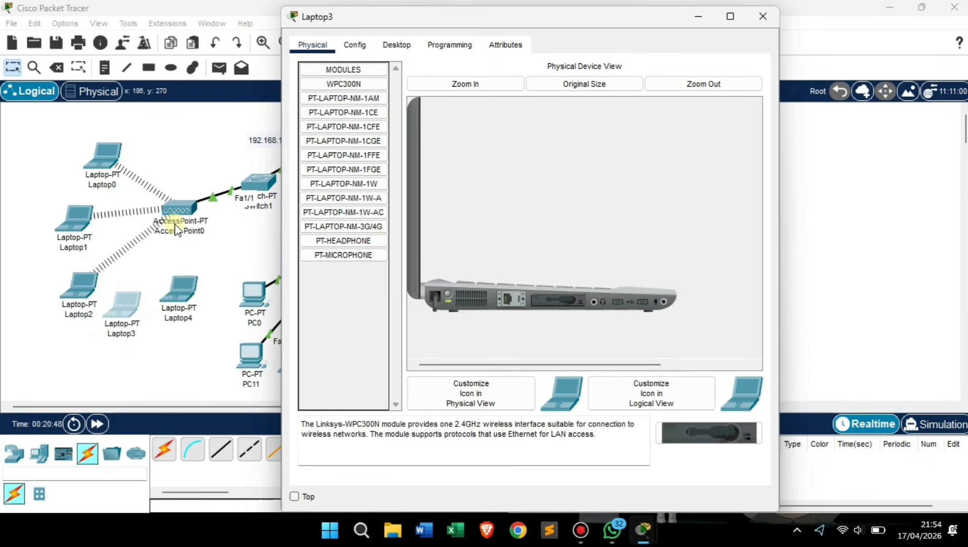
pyautogui.click(397, 44)
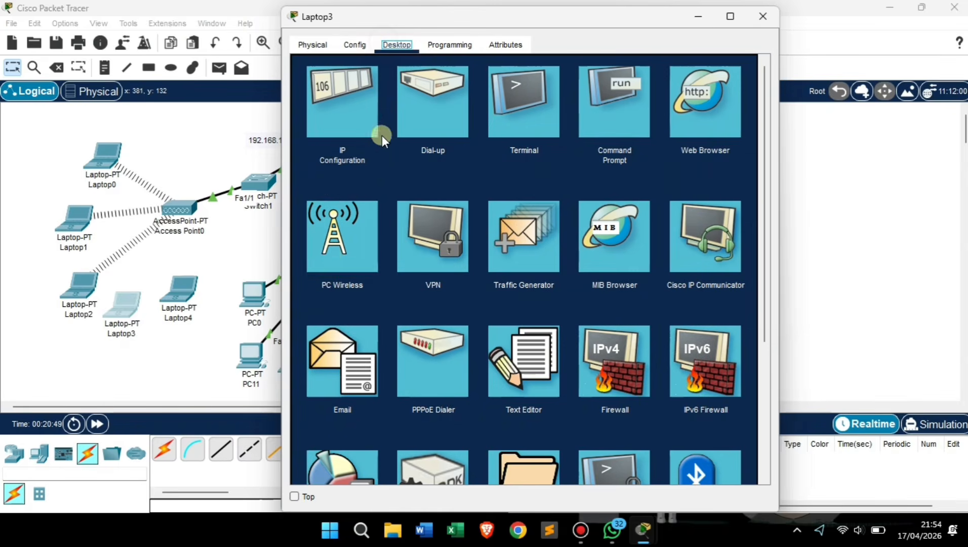
pyautogui.click(331, 260)
pyautogui.click(391, 201)
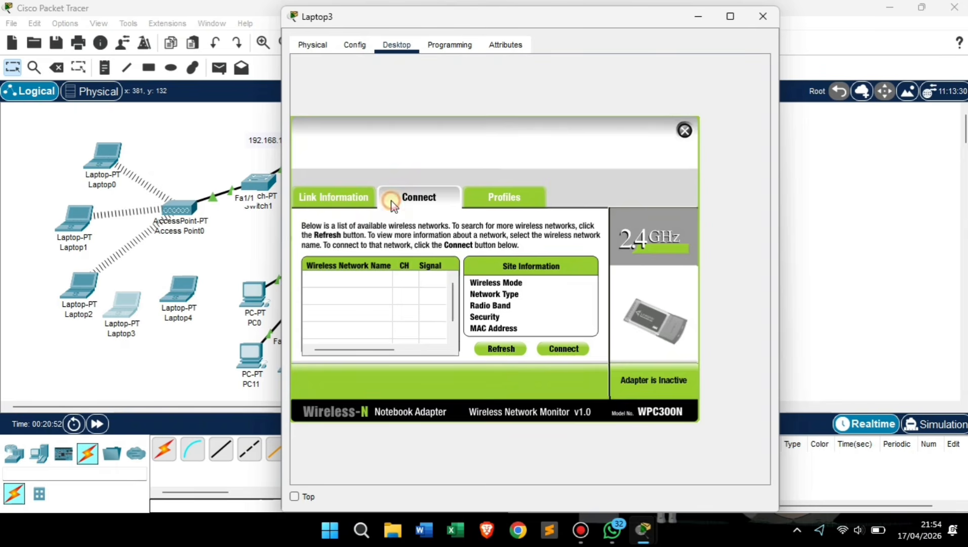
pyautogui.click(335, 278)
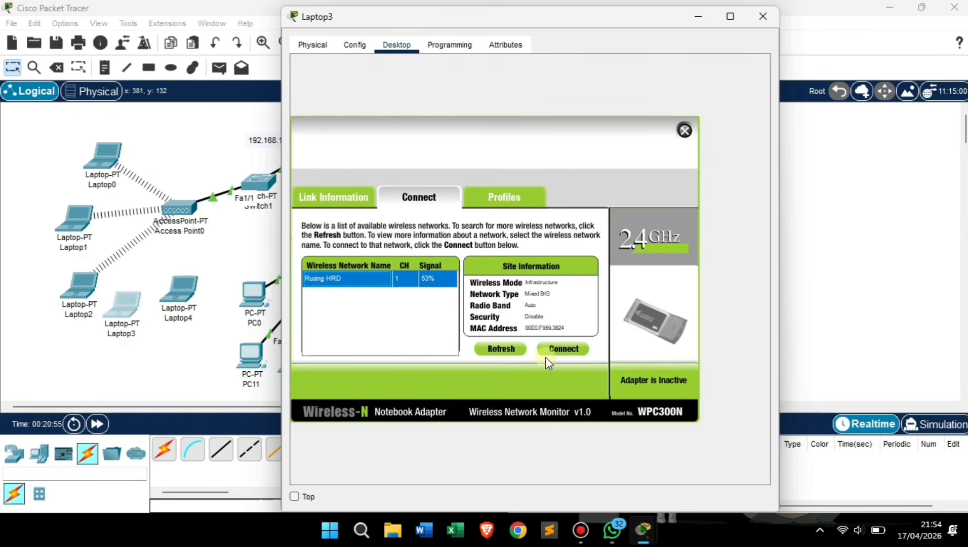
pyautogui.click(565, 347)
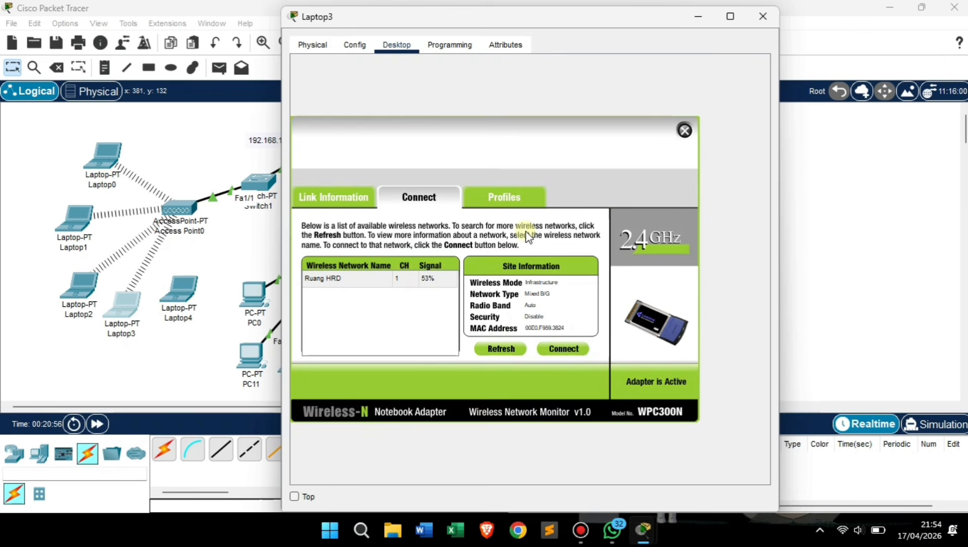
pyautogui.click(763, 16)
# Step: Connect Laptop4 to the Ruang HRD wireless network using the PC Wireless utility and close its window
pyautogui.click(180, 290)
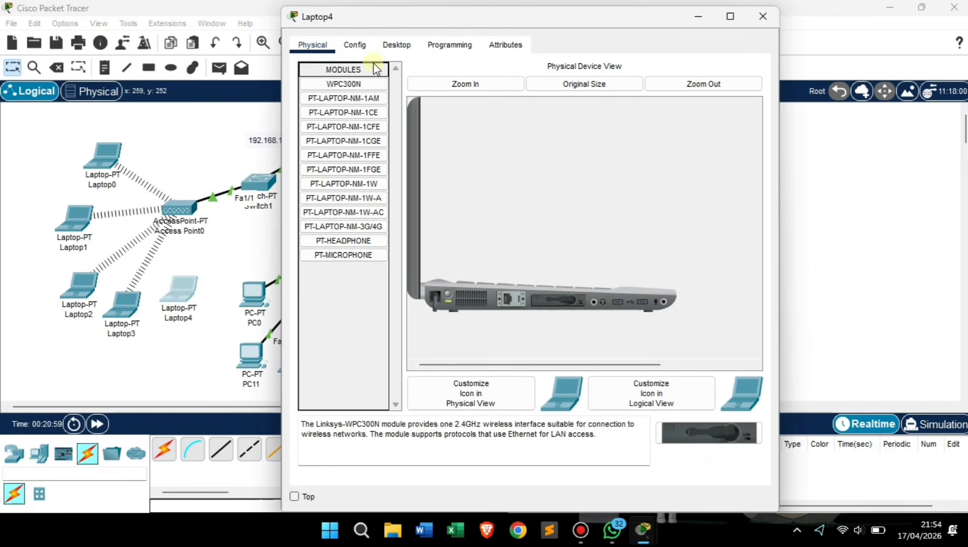
pyautogui.click(396, 44)
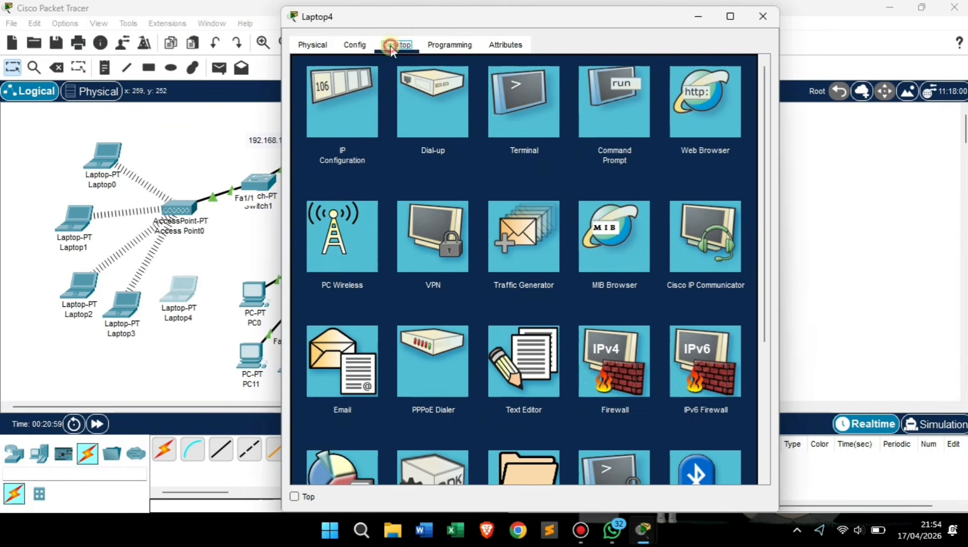
pyautogui.click(324, 237)
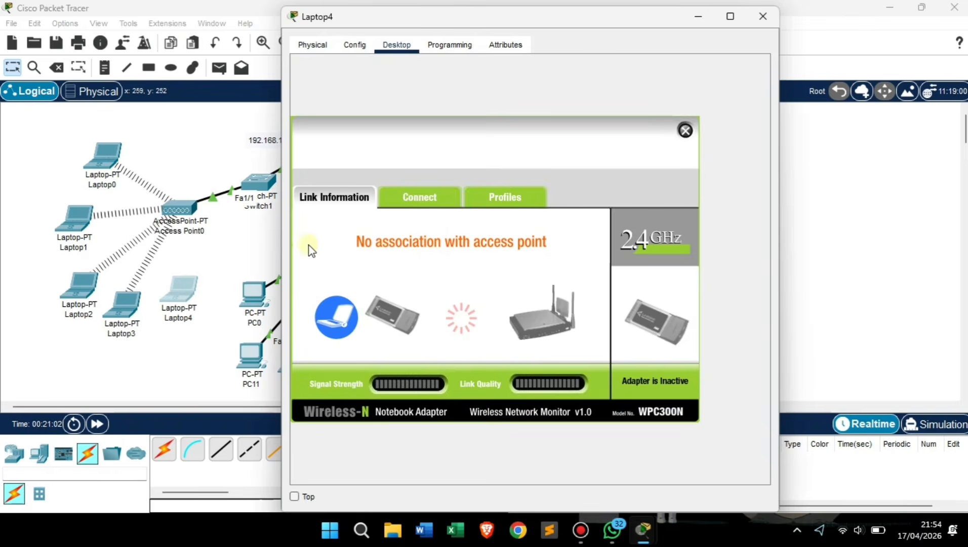
pyautogui.click(430, 195)
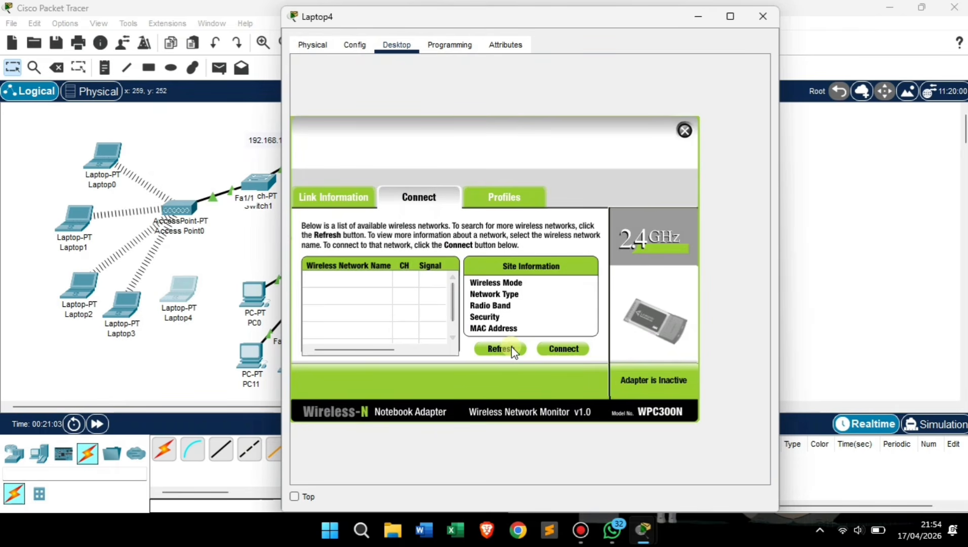
pyautogui.click(340, 279)
pyautogui.click(555, 349)
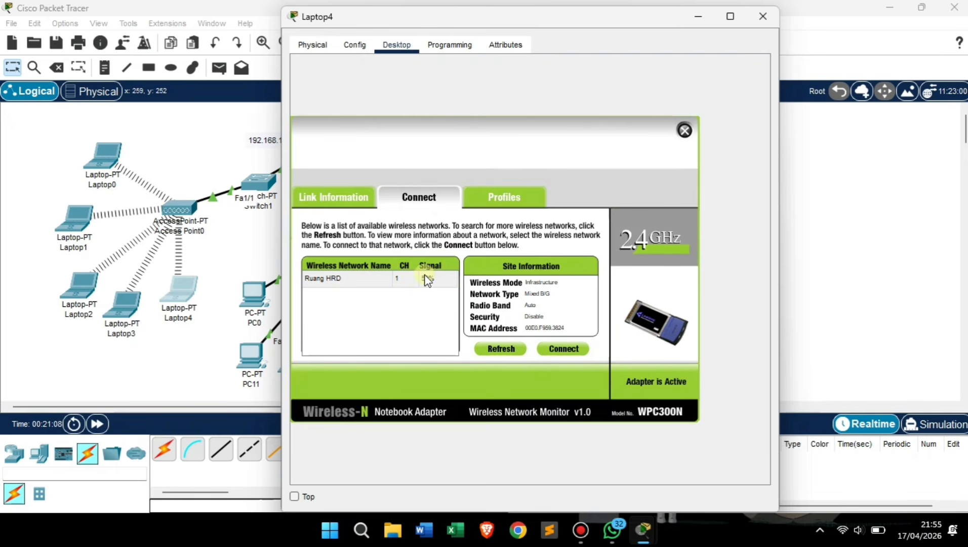
pyautogui.click(763, 16)
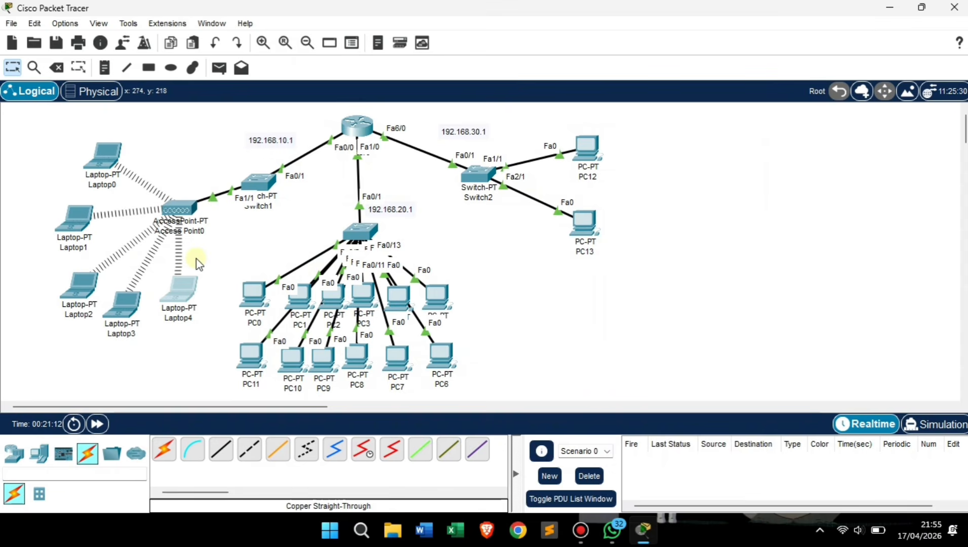
# Step: Check the DHCP-assigned IP configuration of Laptop0's wireless interface and close its window
pyautogui.click(110, 162)
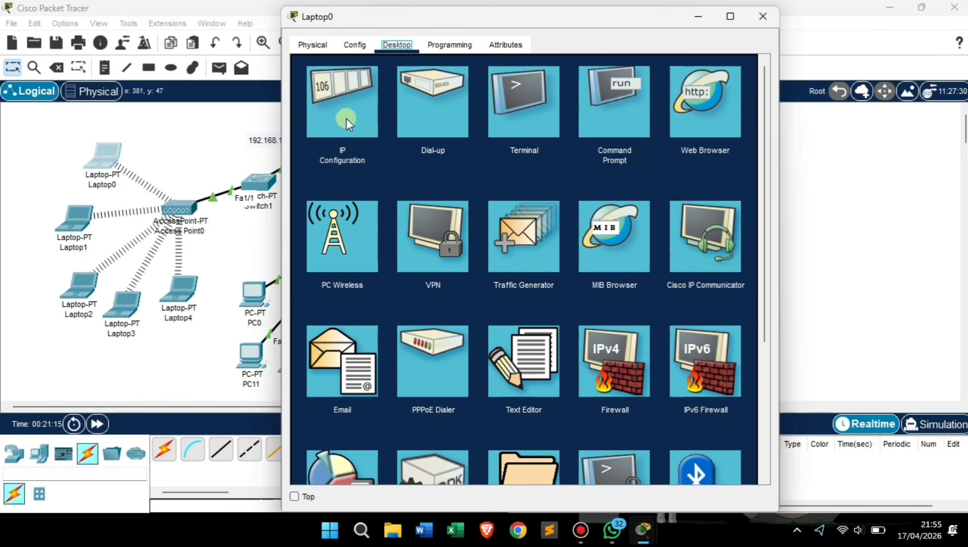
pyautogui.click(344, 111)
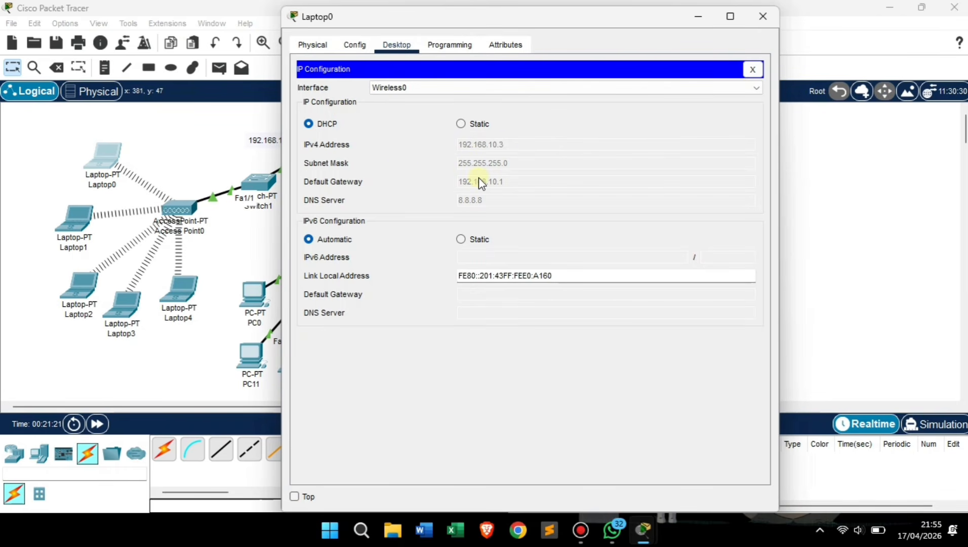
pyautogui.click(760, 17)
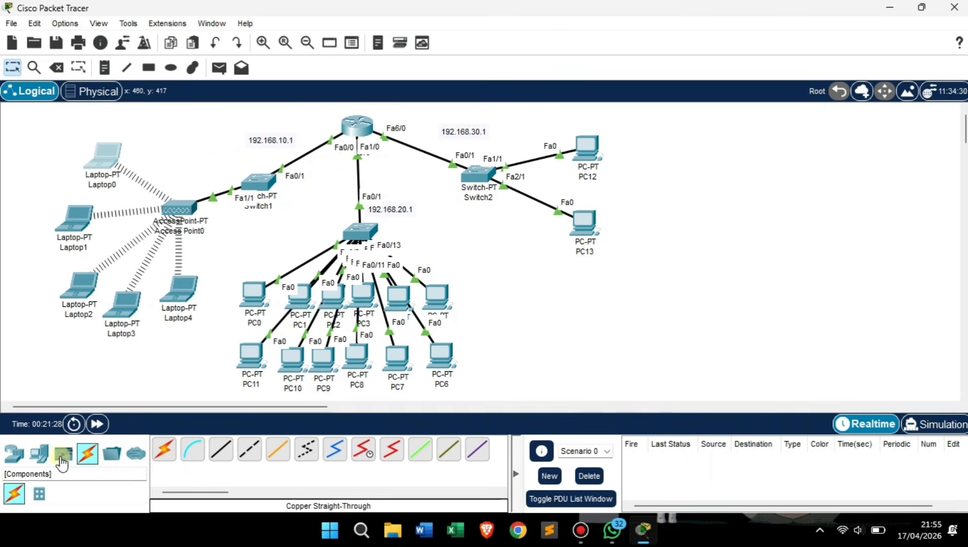
# Step: Test connectivity by sending a simple PDU from PC0 to PC4, and delete the test scenario
pyautogui.click(220, 72)
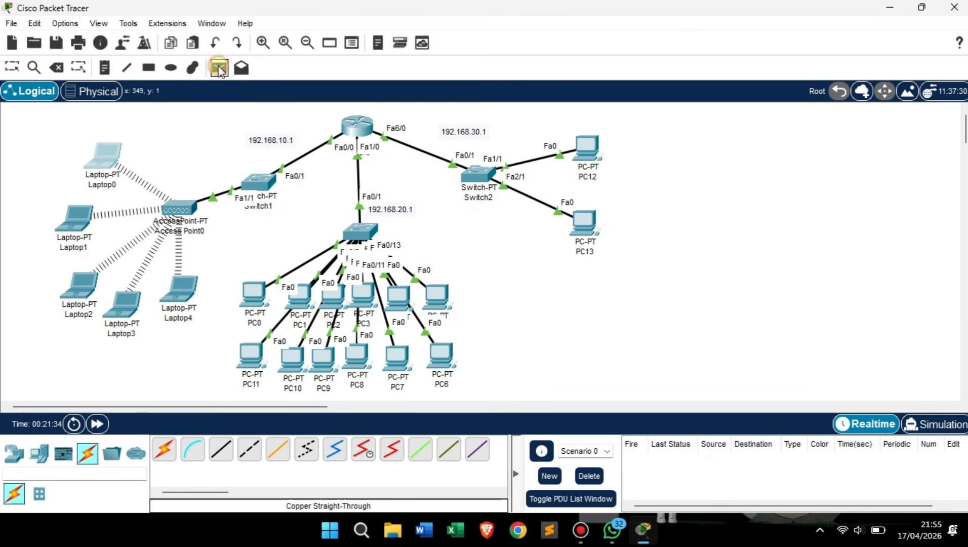
pyautogui.click(255, 301)
pyautogui.click(398, 298)
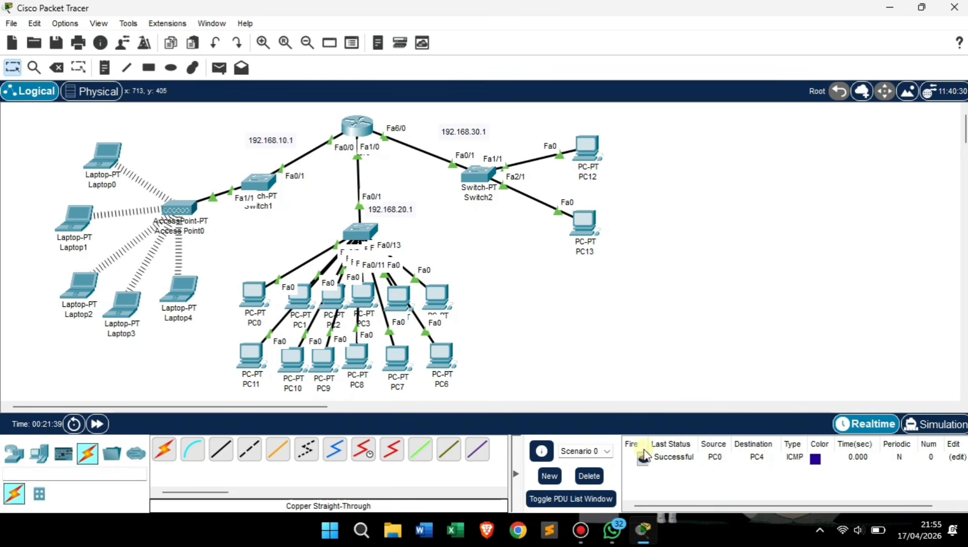
pyautogui.click(595, 476)
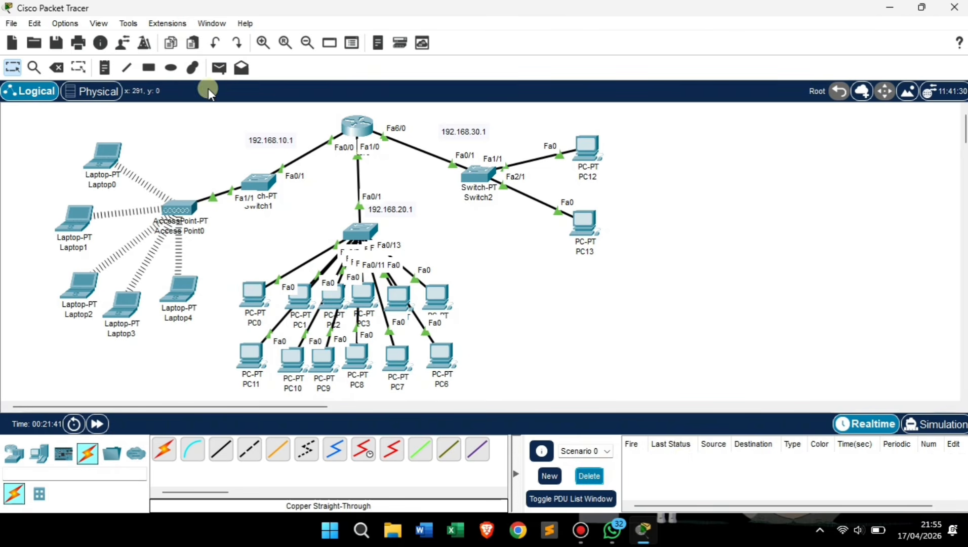
# Step: Test connectivity by sending a simple PDU from PC13 to PC0 twice, and delete the test scenario
pyautogui.click(219, 67)
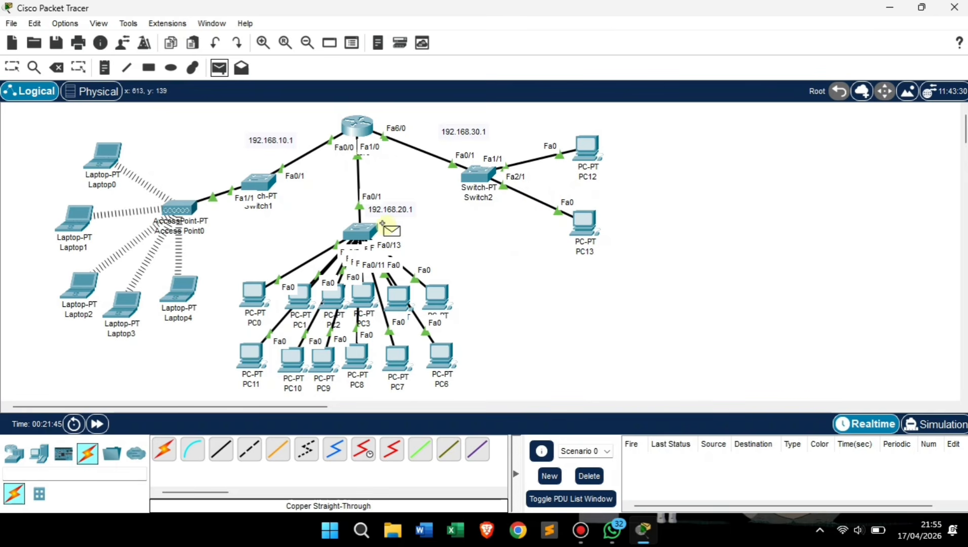
pyautogui.click(587, 223)
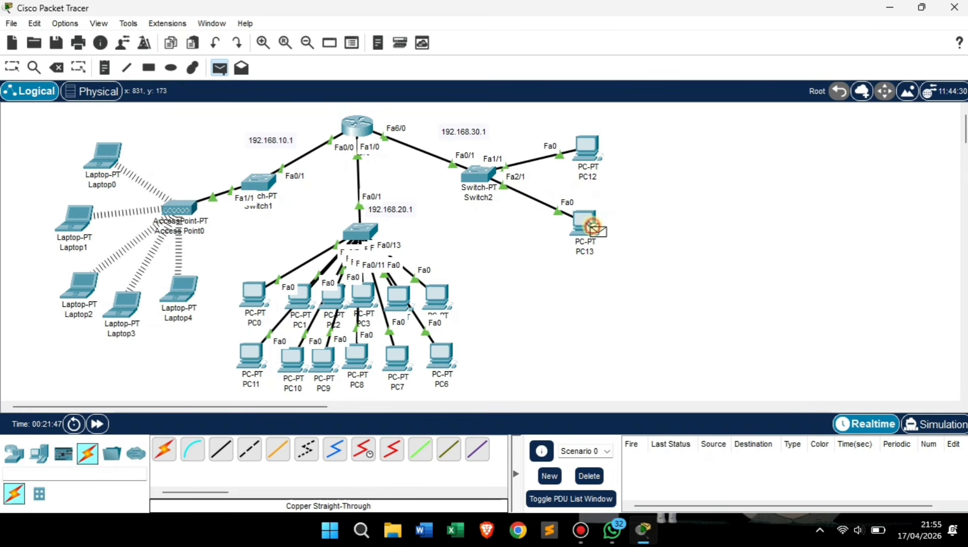
pyautogui.click(254, 297)
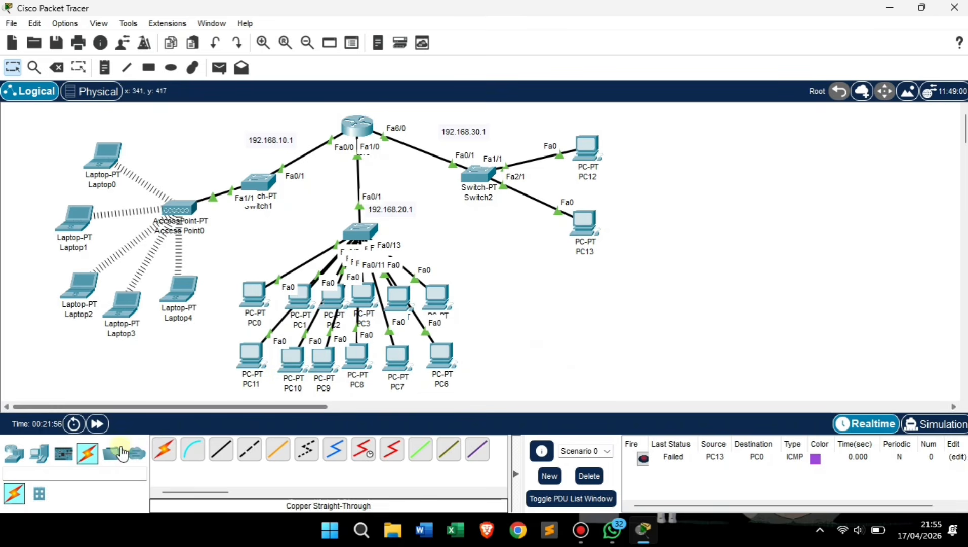
pyautogui.click(218, 67)
pyautogui.click(593, 217)
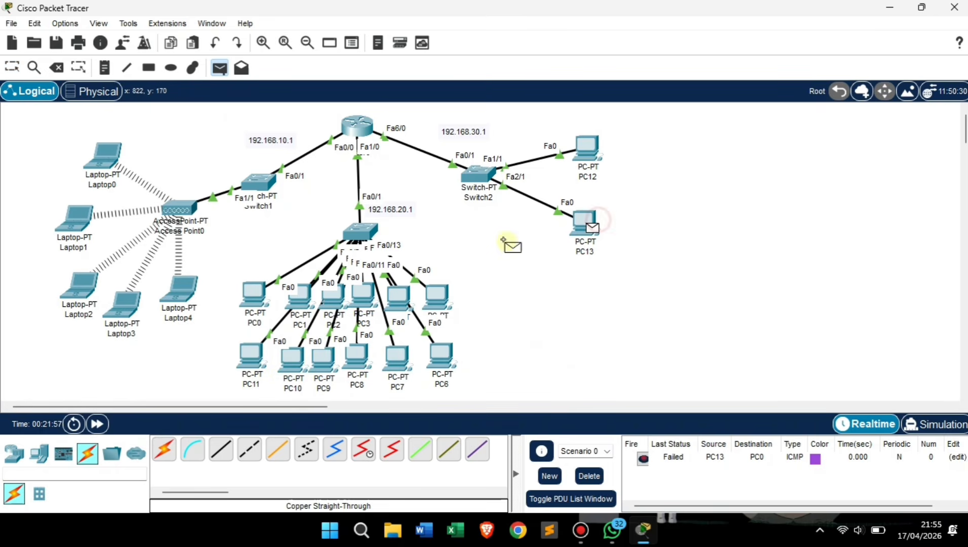
pyautogui.click(254, 292)
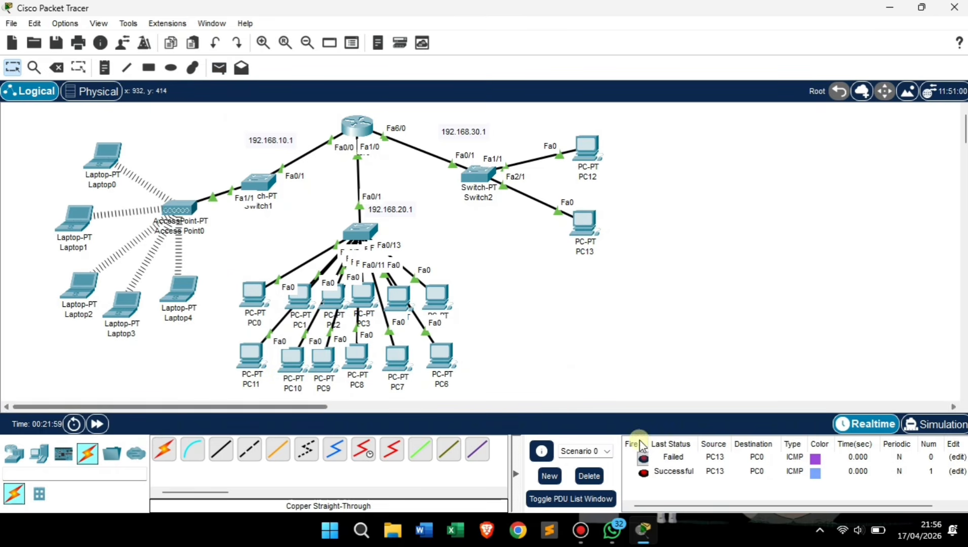
pyautogui.click(588, 475)
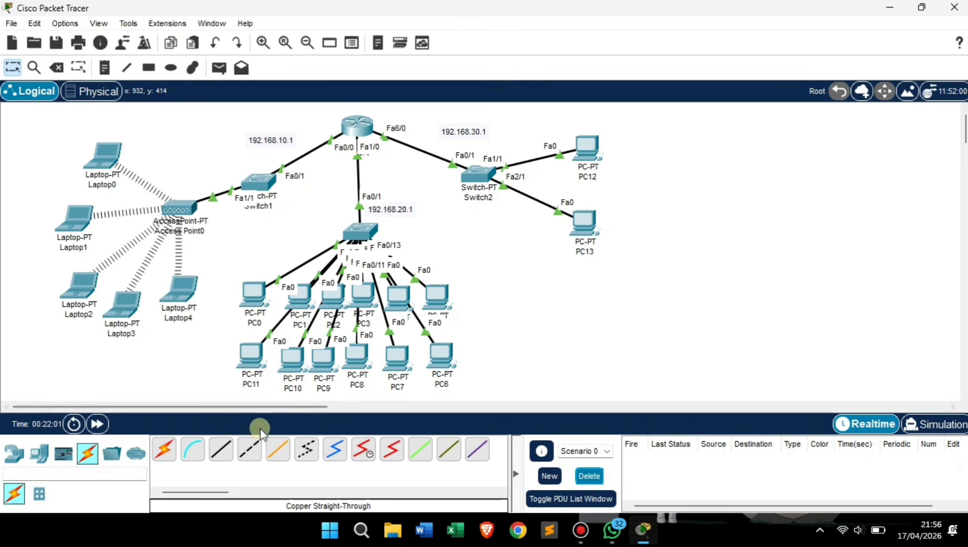
# Step: Send a simple PDU from PC13 to PC0 and two from PC12 to PC1, and clear the PDU scenario
pyautogui.click(219, 67)
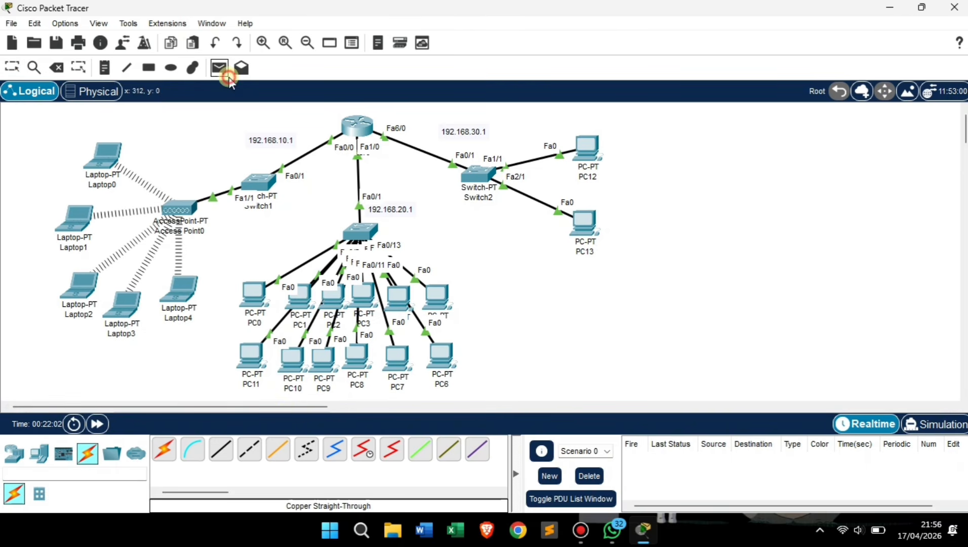
pyautogui.click(585, 222)
pyautogui.click(265, 300)
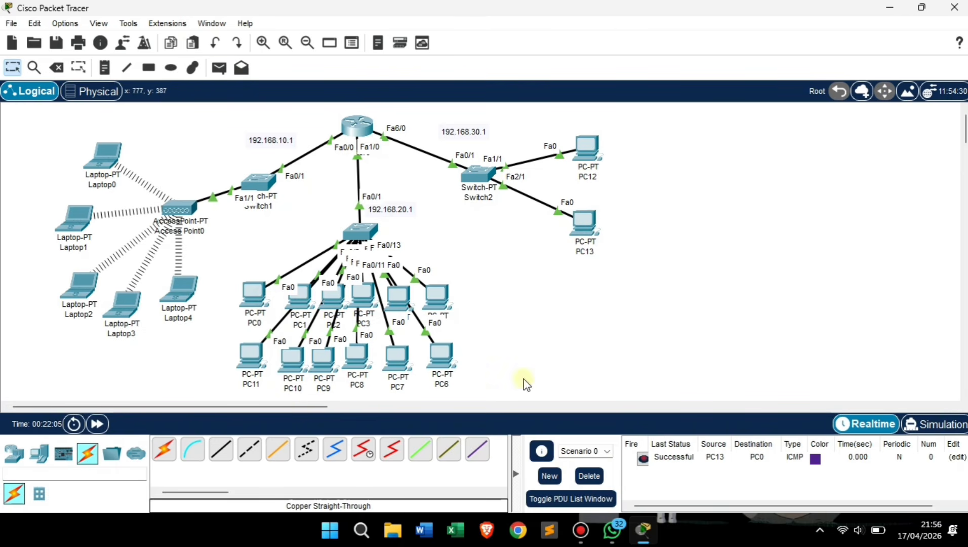
pyautogui.click(218, 67)
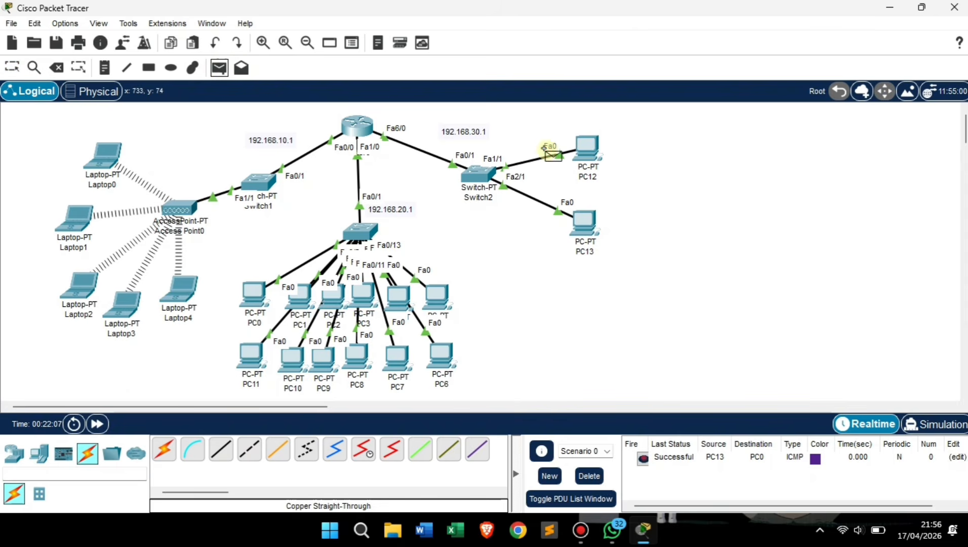
pyautogui.click(586, 147)
pyautogui.click(304, 298)
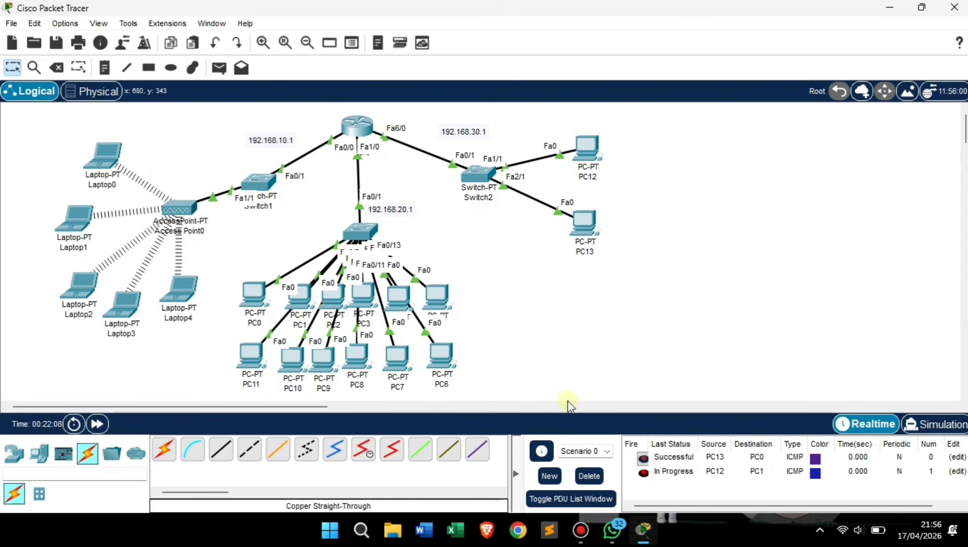
pyautogui.click(219, 67)
pyautogui.click(587, 149)
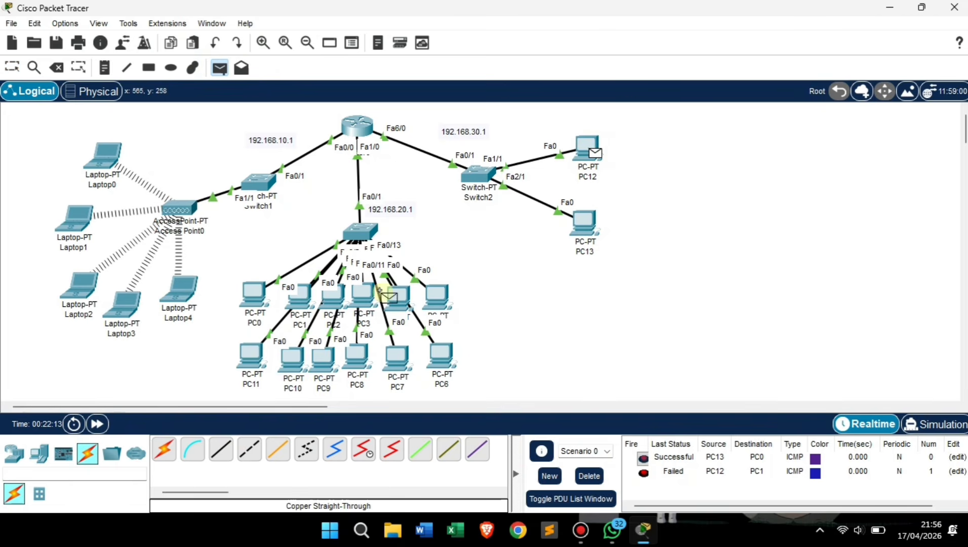
pyautogui.click(303, 298)
pyautogui.click(589, 475)
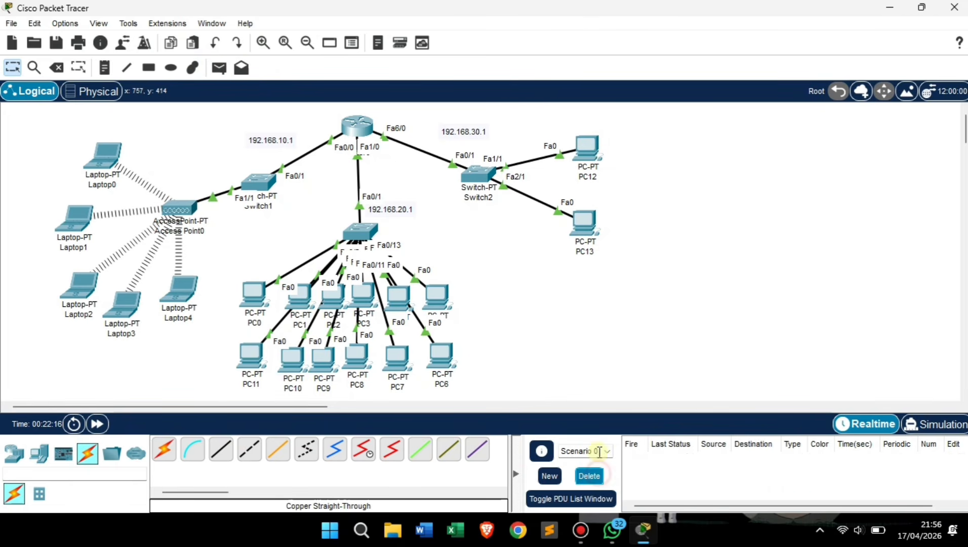
# Step: Test connectivity between the wireless and wired subnets by sending a simple PDU from Laptop0 to PC0
pyautogui.click(218, 67)
pyautogui.click(101, 158)
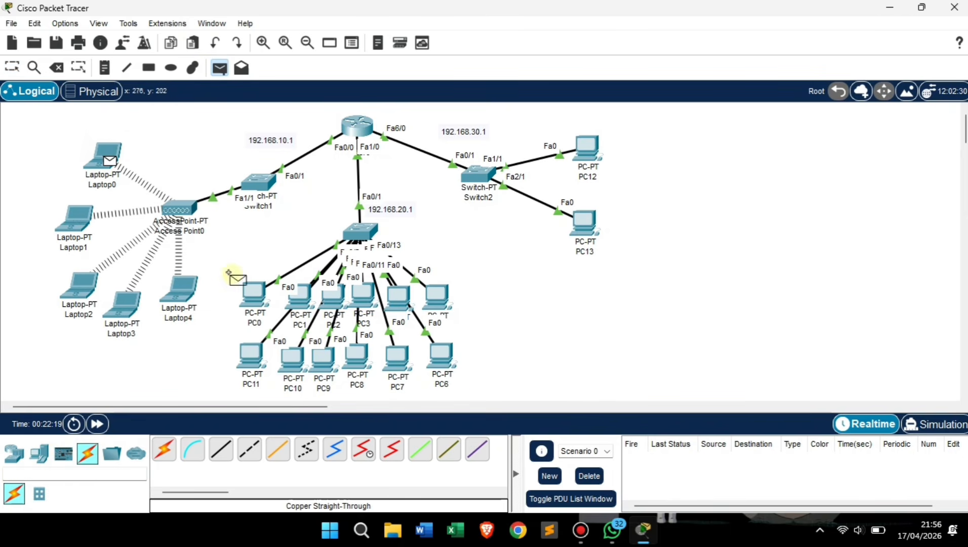
pyautogui.click(254, 293)
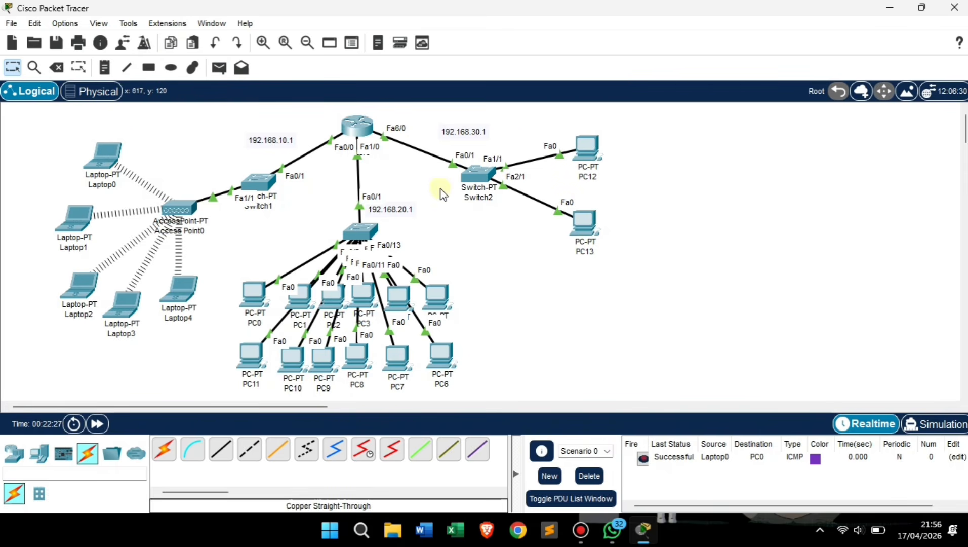
# Step: Draw a magenta-filled rectangle with a black outline around Switch2, PC12 and PC13, and close the palette
pyautogui.click(149, 69)
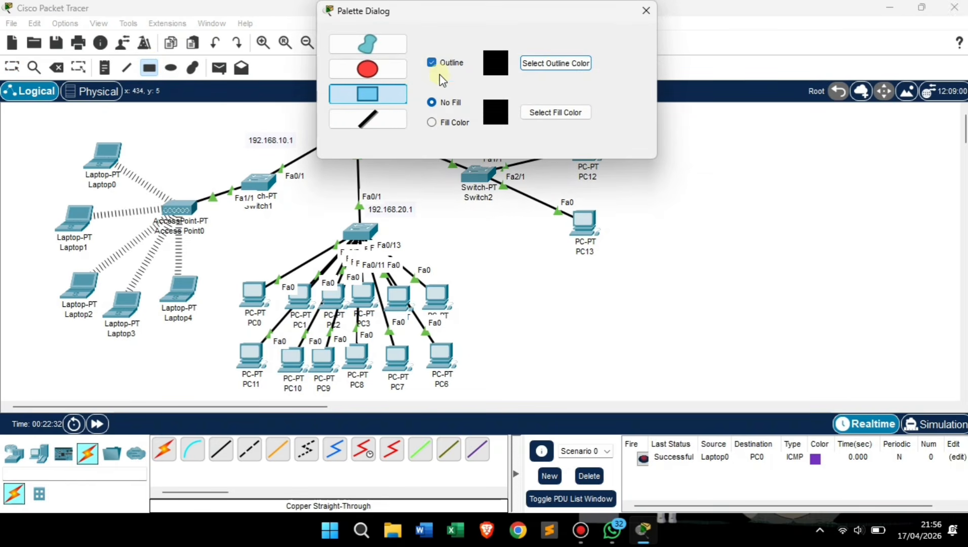
pyautogui.click(439, 123)
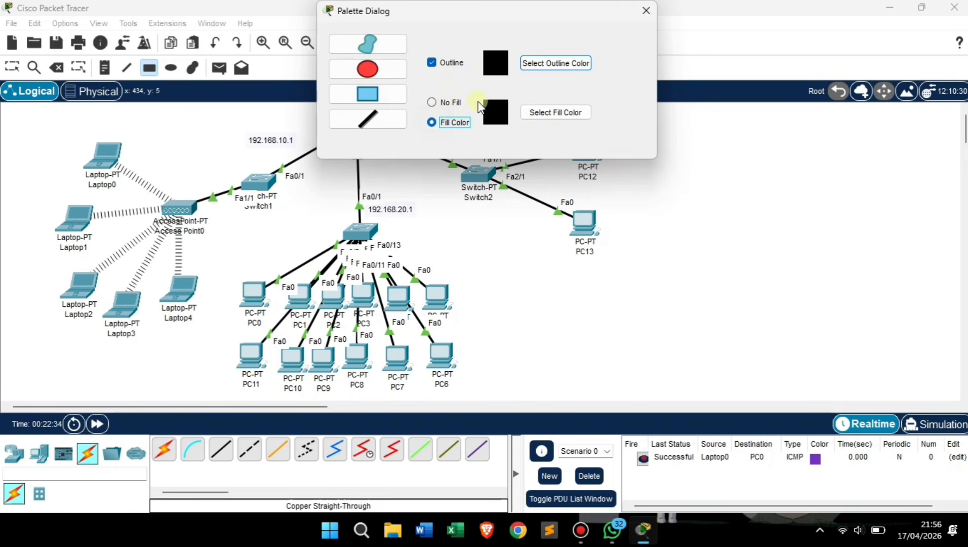
pyautogui.click(537, 112)
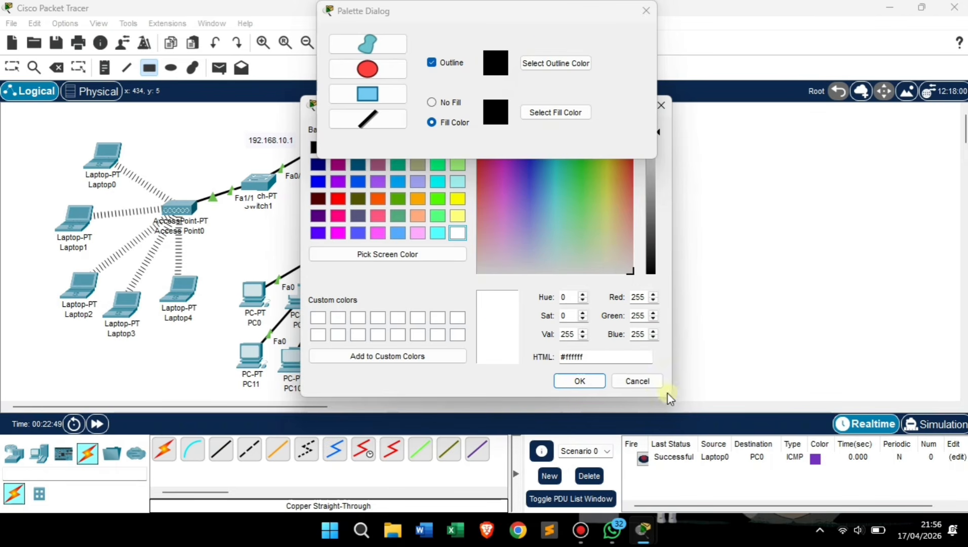
pyautogui.click(638, 381)
pyautogui.moveTo(427, 13); pyautogui.dragTo(195, 30)
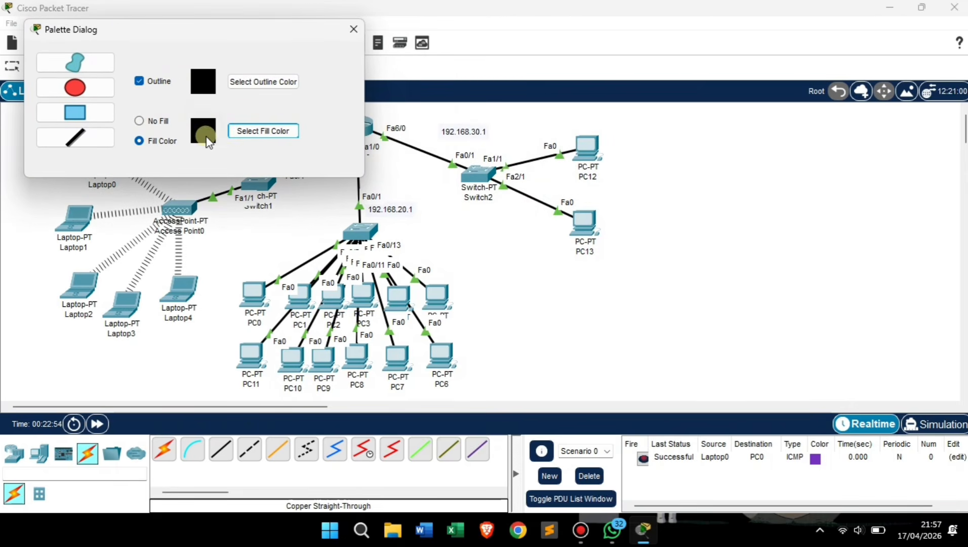
pyautogui.click(275, 130)
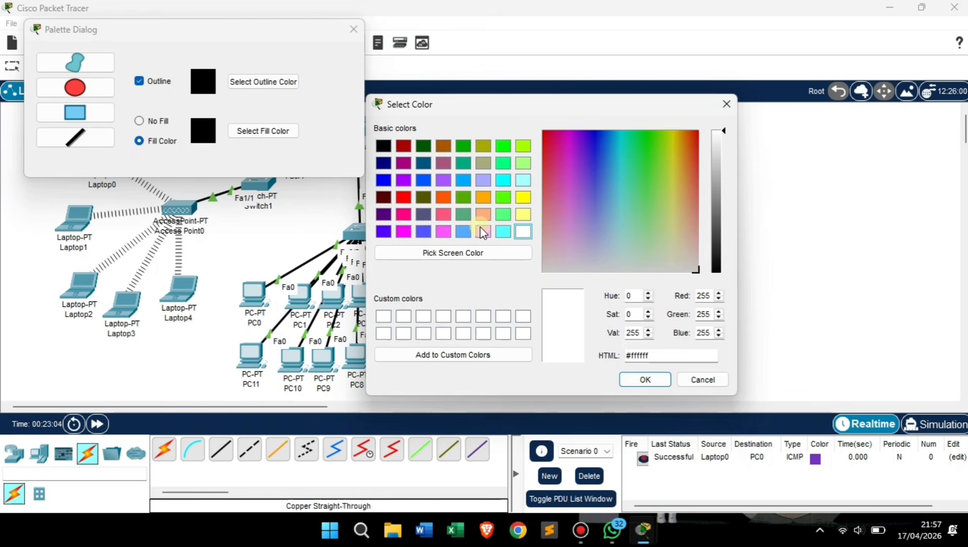
pyautogui.click(403, 232)
pyautogui.click(645, 380)
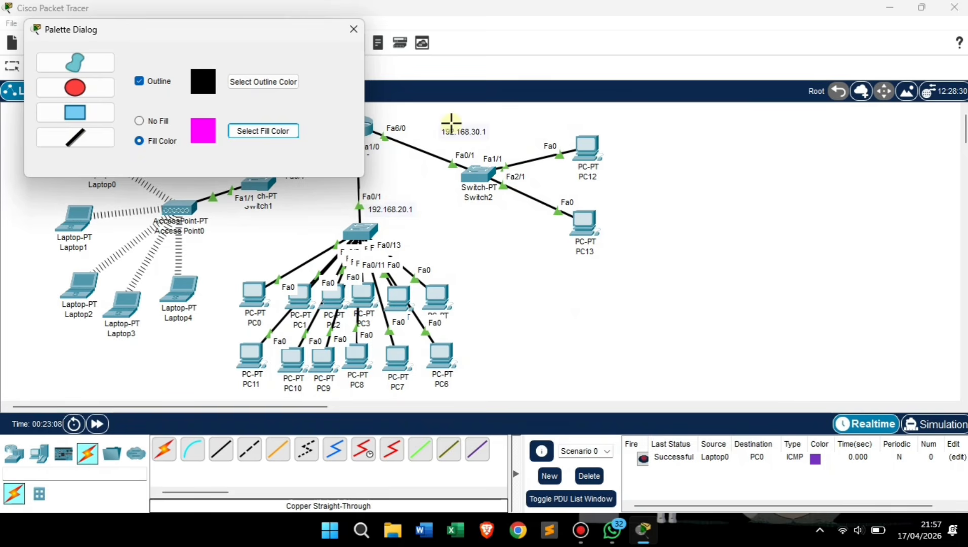
pyautogui.moveTo(433, 116); pyautogui.dragTo(618, 261)
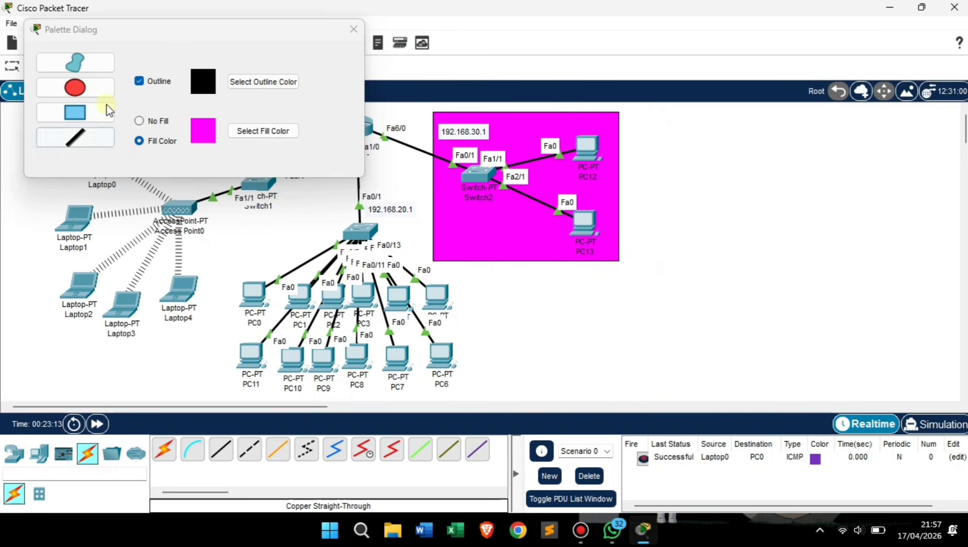
pyautogui.click(347, 36)
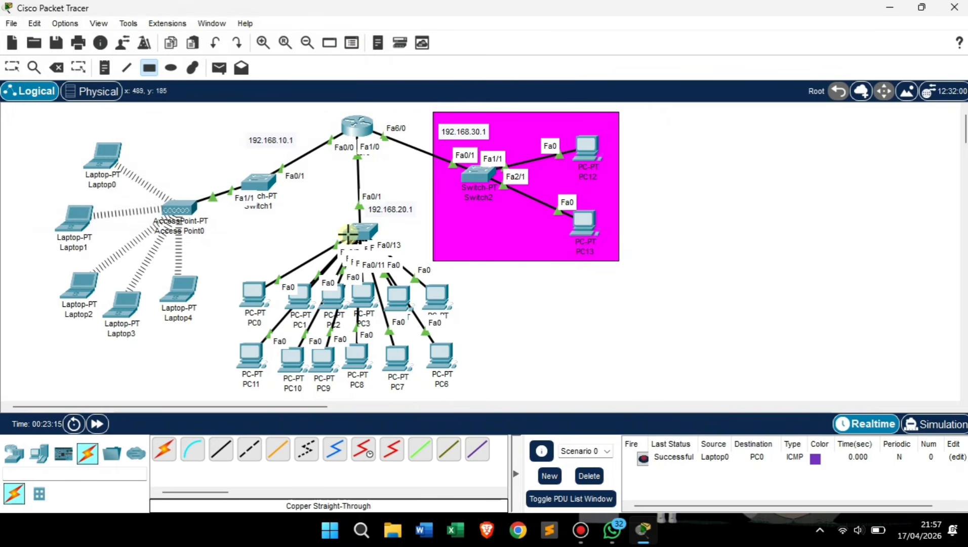
# Step: Shift the magenta rectangle slightly to the right and move Switch2, PC12 and PC13 upward inside it
pyautogui.click(10, 67)
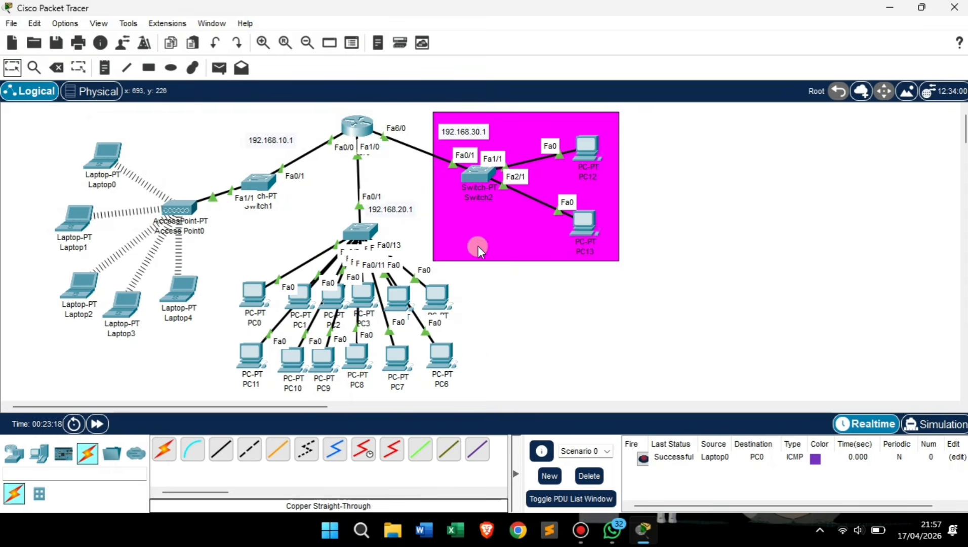
pyautogui.moveTo(478, 245); pyautogui.dragTo(499, 225)
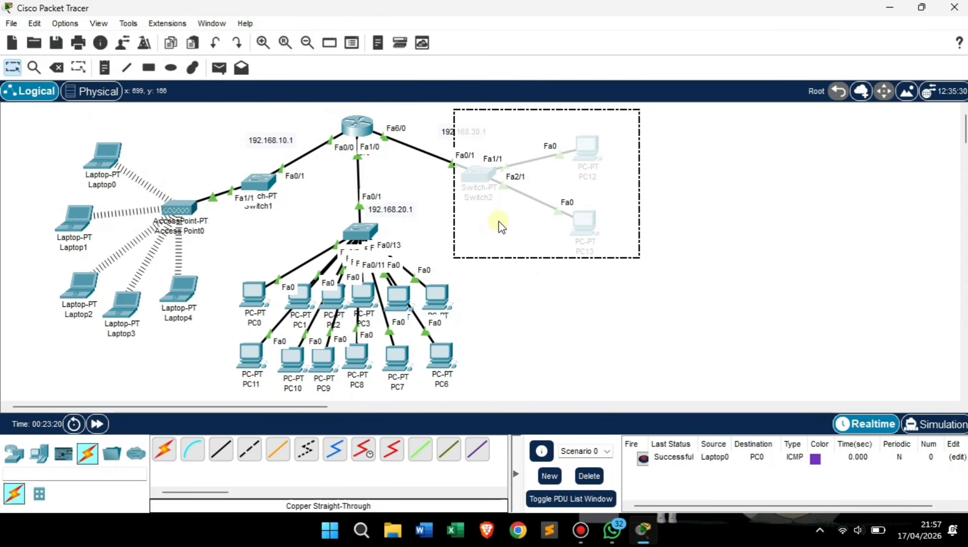
pyautogui.moveTo(483, 176); pyautogui.dragTo(490, 150)
pyautogui.moveTo(584, 144); pyautogui.dragTo(594, 128)
pyautogui.moveTo(584, 225); pyautogui.dragTo(590, 187)
# Step: Move the magenta rectangle further up so it fits around the repositioned Switch2, PC12 and PC13
pyautogui.click(546, 255)
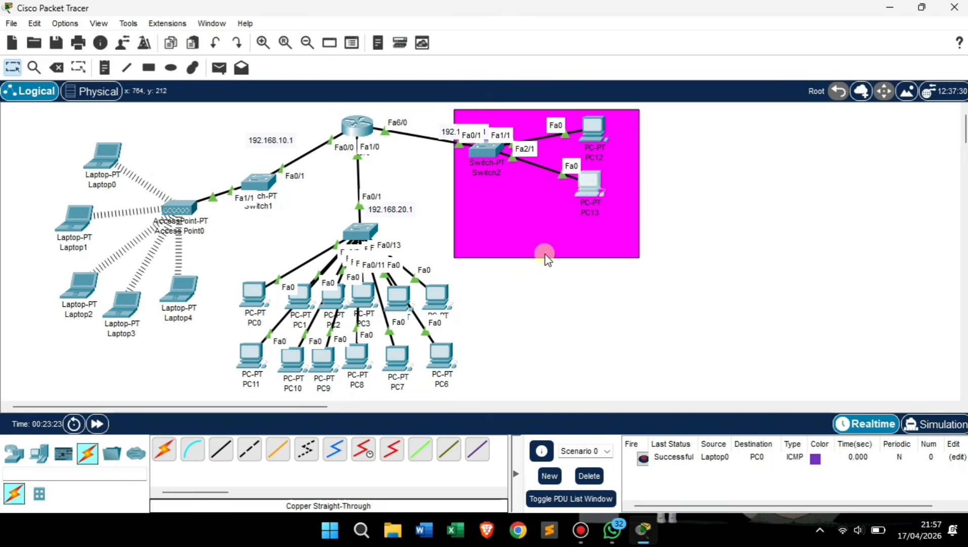
pyautogui.moveTo(545, 258); pyautogui.dragTo(547, 247)
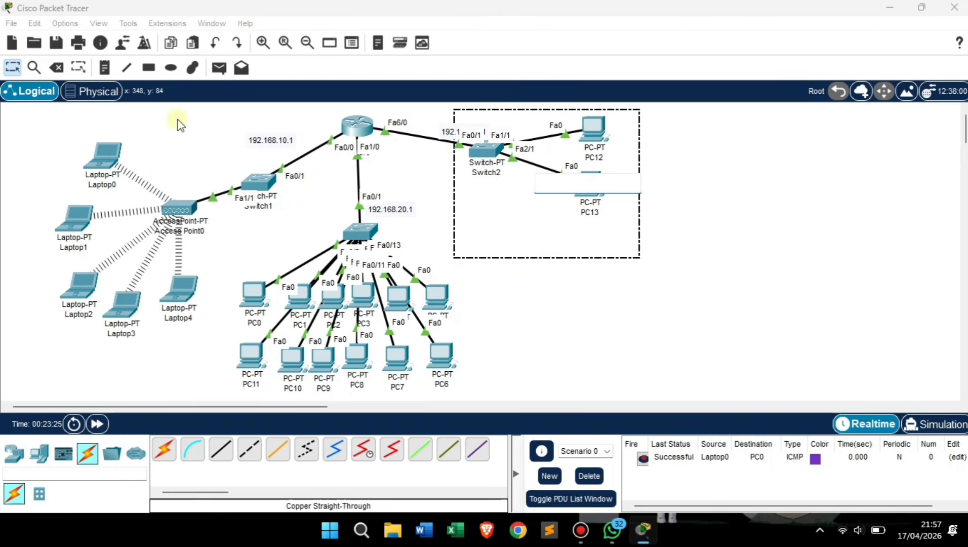
pyautogui.click(582, 273)
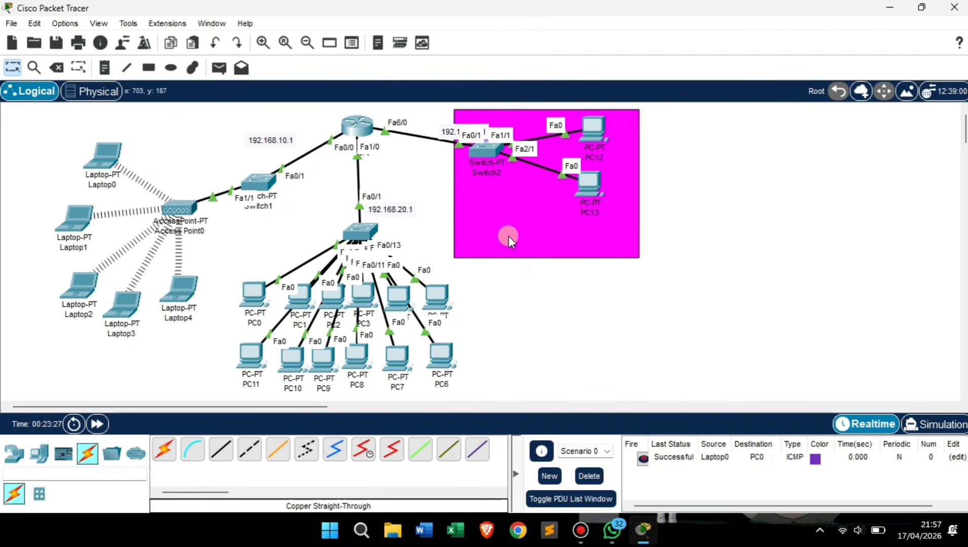
pyautogui.moveTo(508, 235)
pyautogui.mouseDown()
pyautogui.moveTo(508, 204)
pyautogui.moveTo(523, 191)
pyautogui.mouseUp()
pyautogui.click(582, 315)
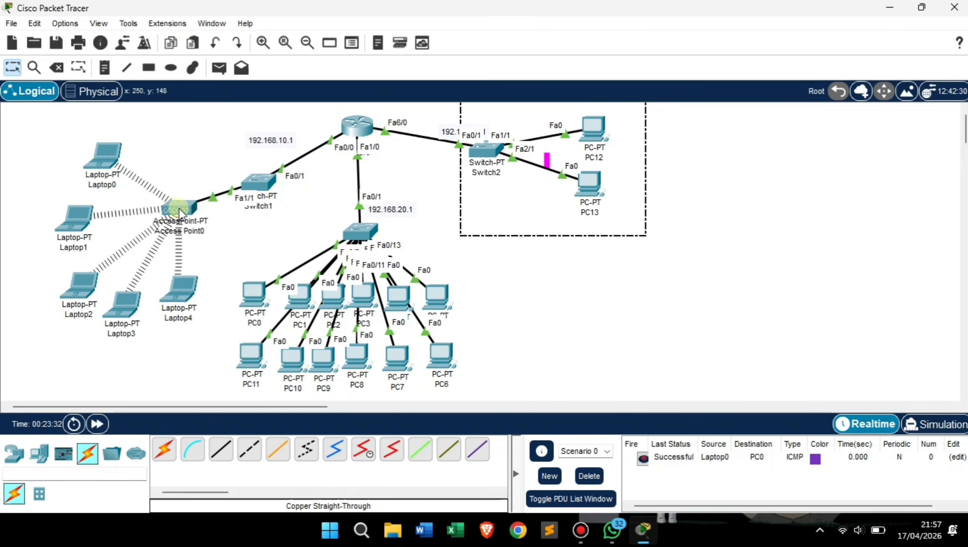
# Step: Move Access Point0 with its five laptops up and to the left, and shift Switch1 left beside the access point
pyautogui.moveTo(46, 130); pyautogui.dragTo(218, 349)
pyautogui.moveTo(177, 208); pyautogui.dragTo(143, 180)
pyautogui.moveTo(259, 181); pyautogui.dragTo(224, 180)
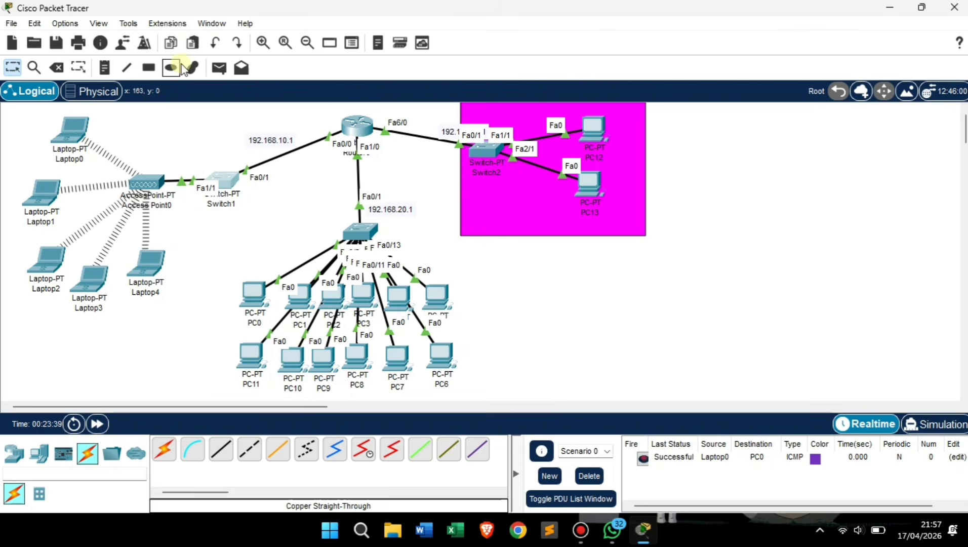
# Step: Draw a light-blue-filled rectangle with a black outline around the 192.168.20.1 network's switch and its PCs
pyautogui.click(148, 68)
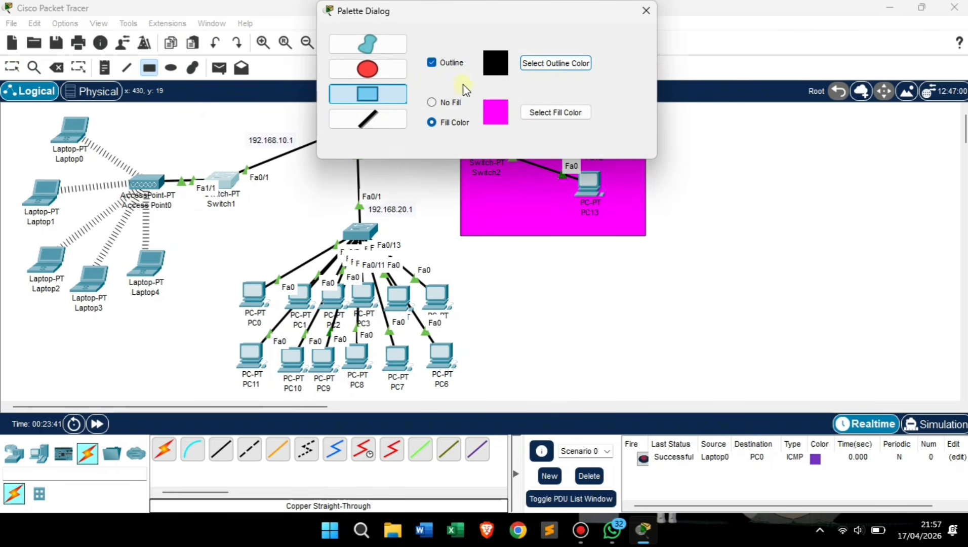
pyautogui.click(534, 114)
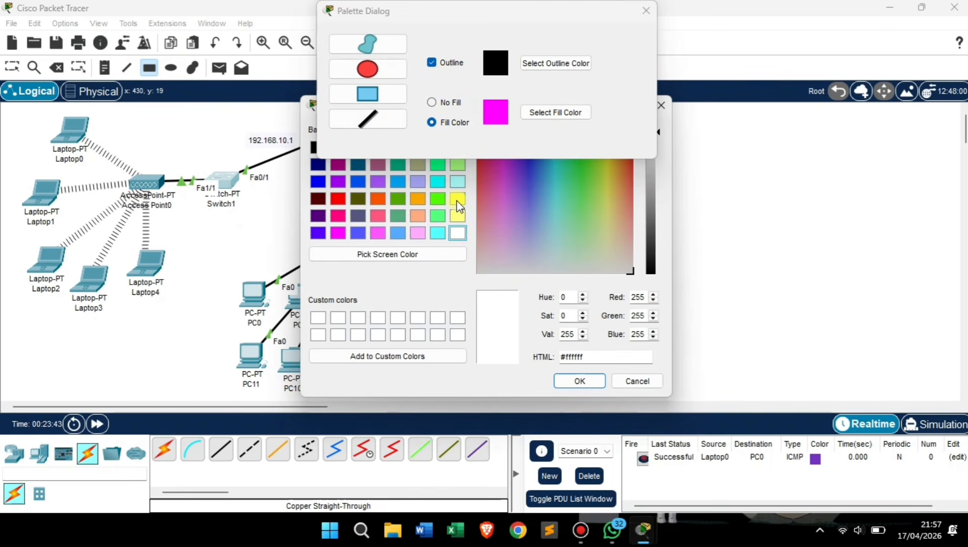
pyautogui.click(399, 232)
pyautogui.click(571, 387)
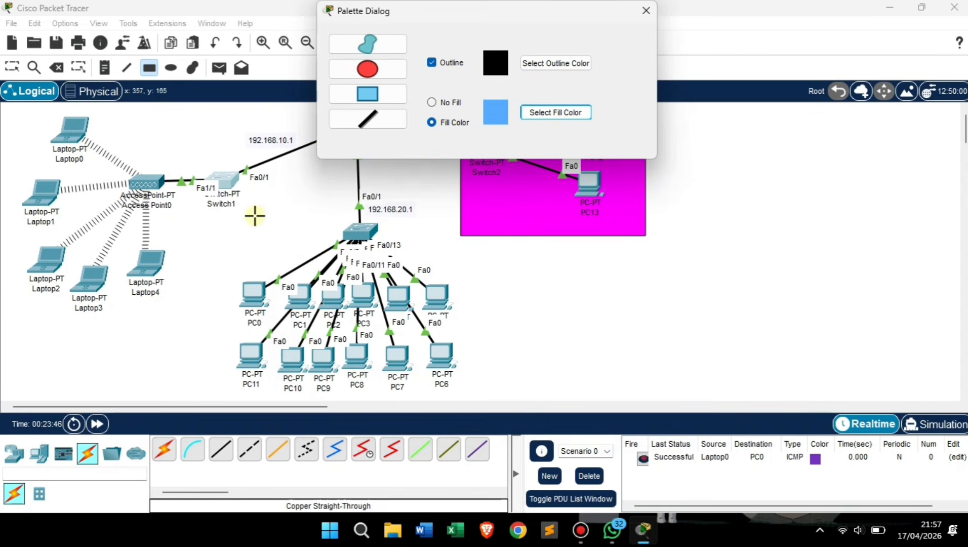
pyautogui.moveTo(242, 216); pyautogui.dragTo(463, 399)
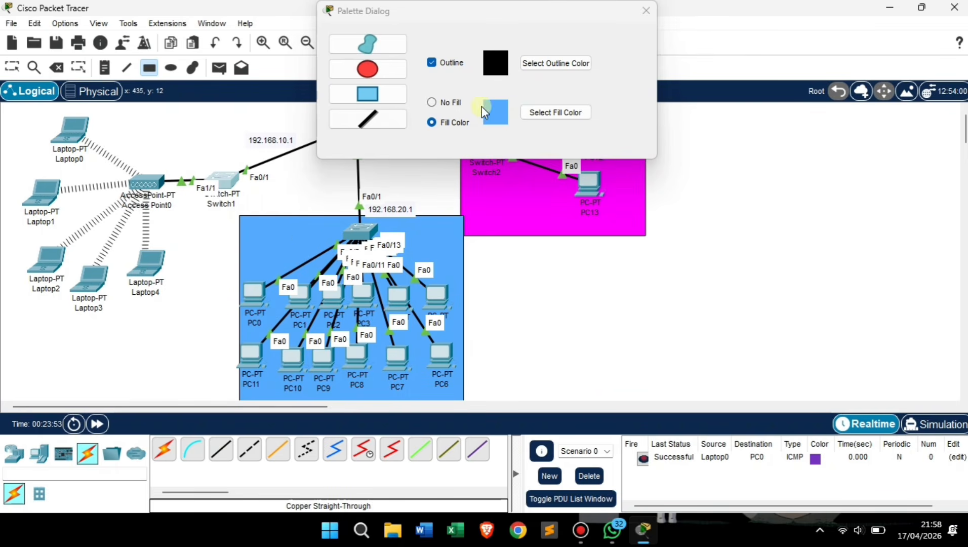
# Step: Draw a yellow (#ffff00) filled rectangle around the five laptops, Access Point0 and Switch1, and close the palette
pyautogui.click(556, 113)
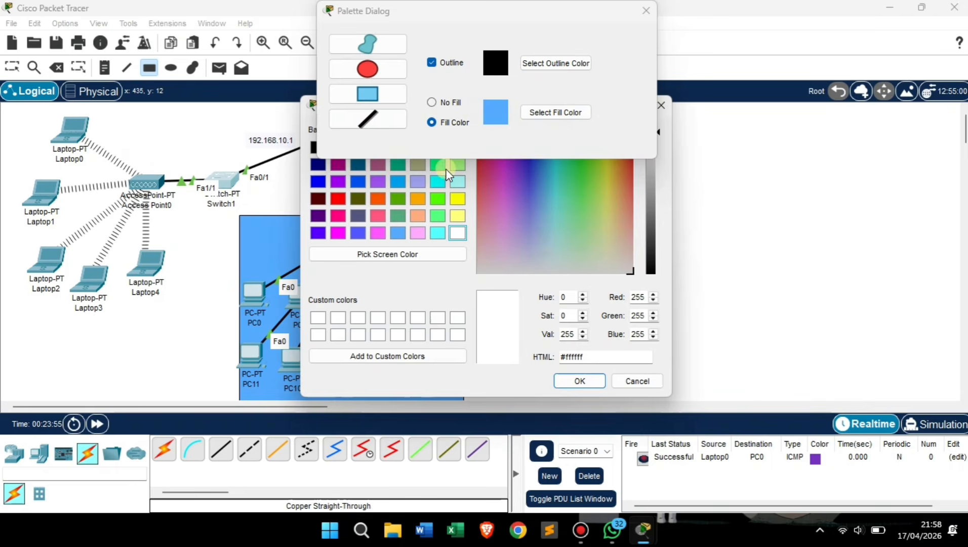
pyautogui.click(461, 200)
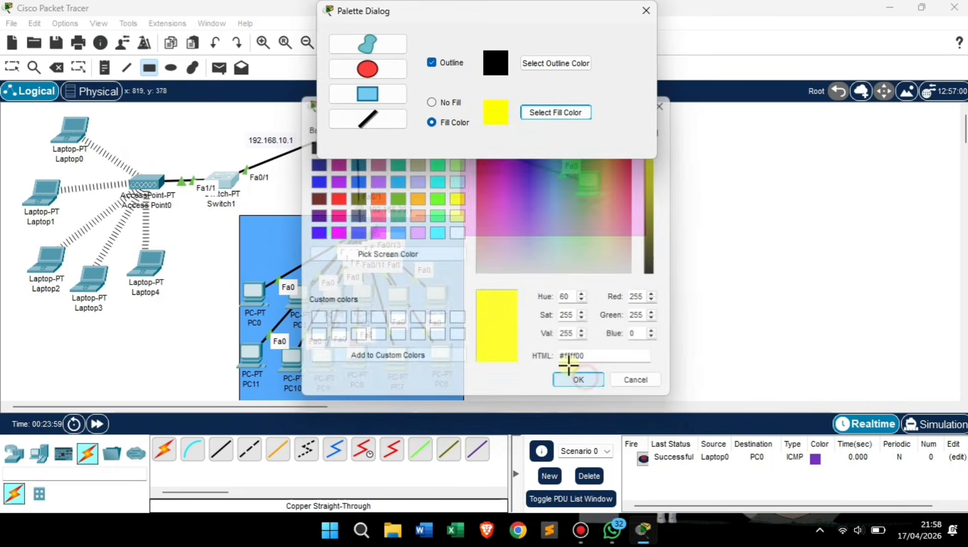
pyautogui.click(580, 381)
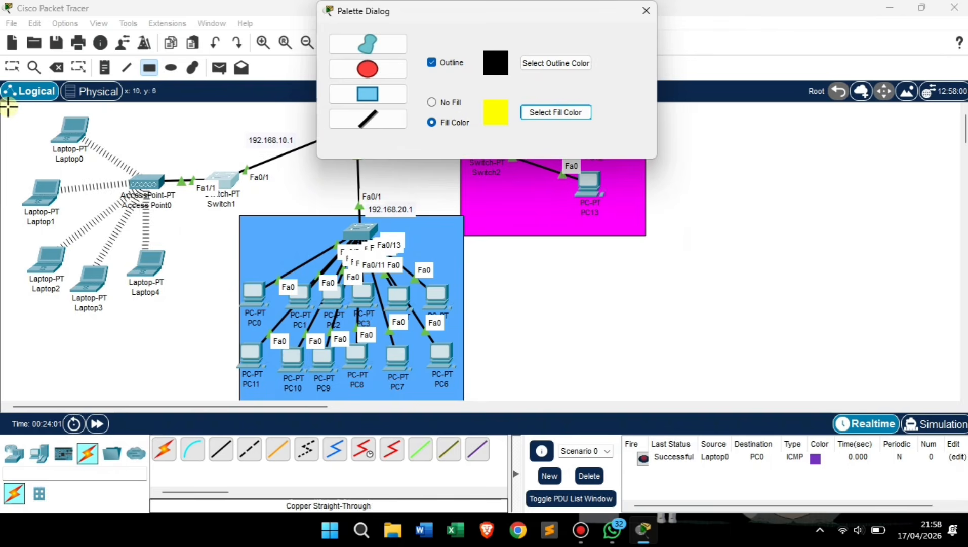
pyautogui.moveTo(9, 107); pyautogui.dragTo(237, 310)
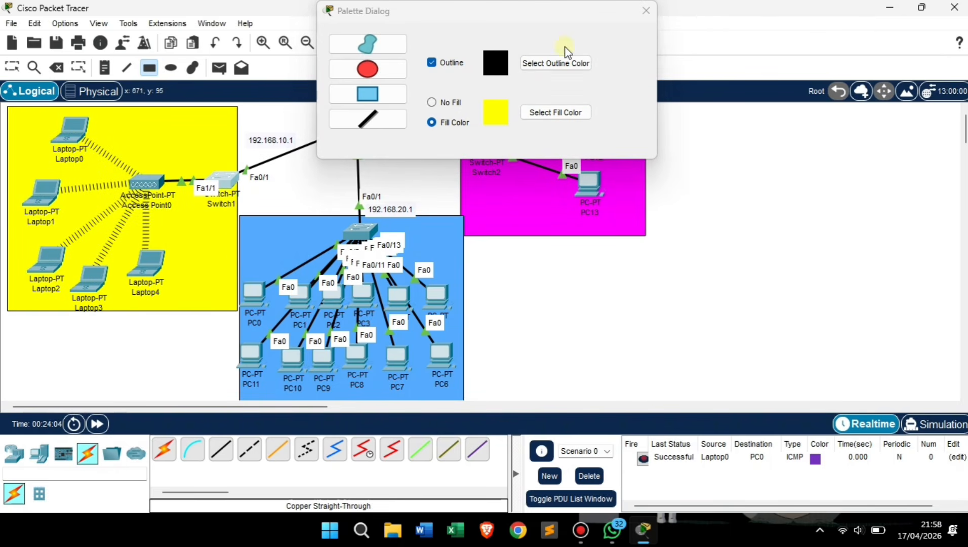
pyautogui.click(646, 11)
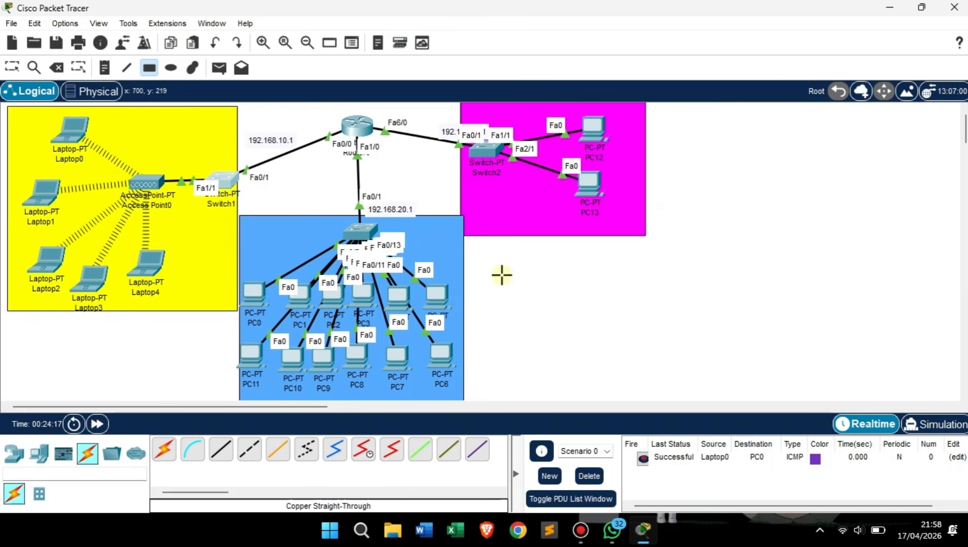
pyautogui.click(581, 537)
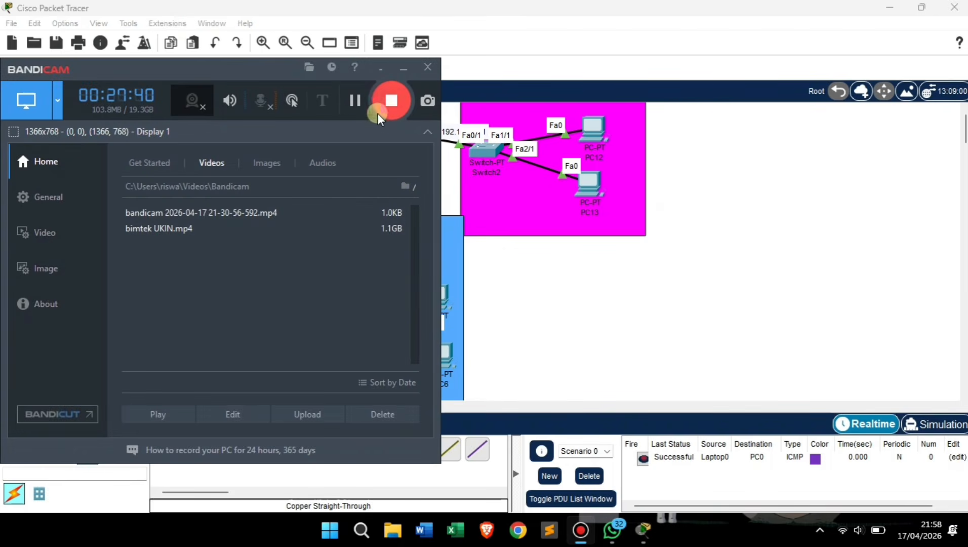